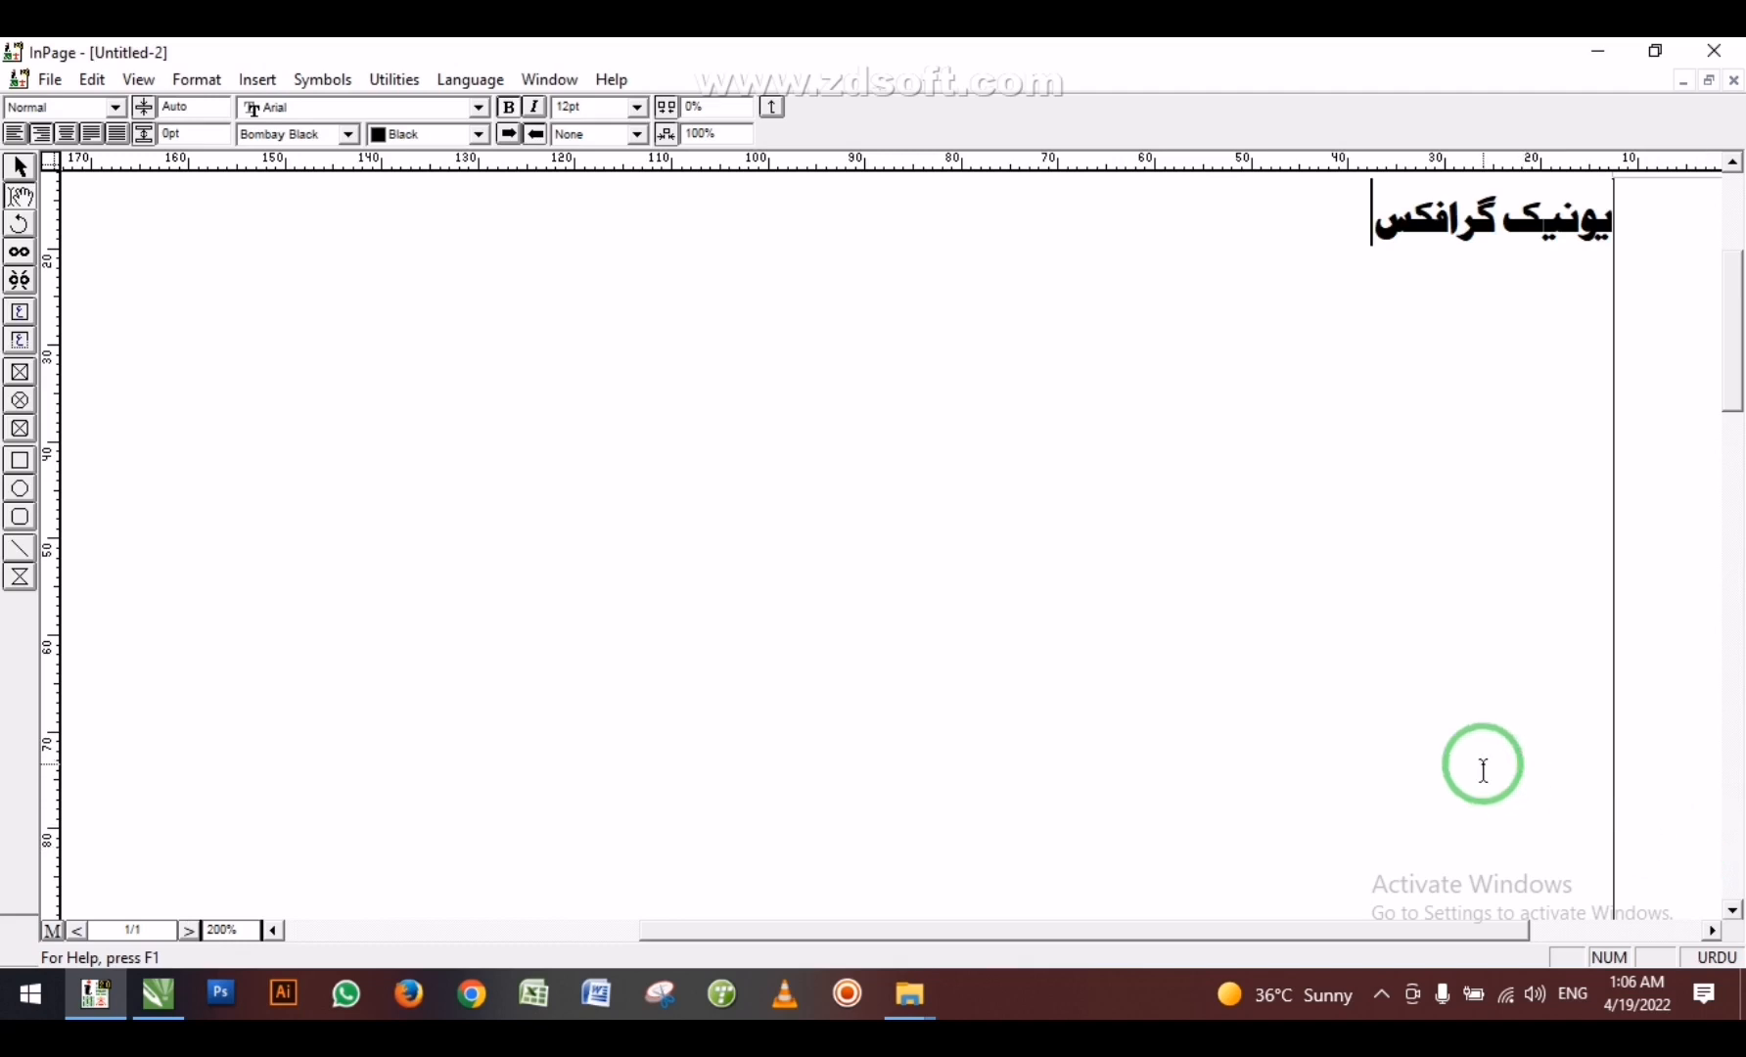
Select the text box containing "یونیک گرافکس" as an object and copy it.
drag(1347, 231, 1625, 215)
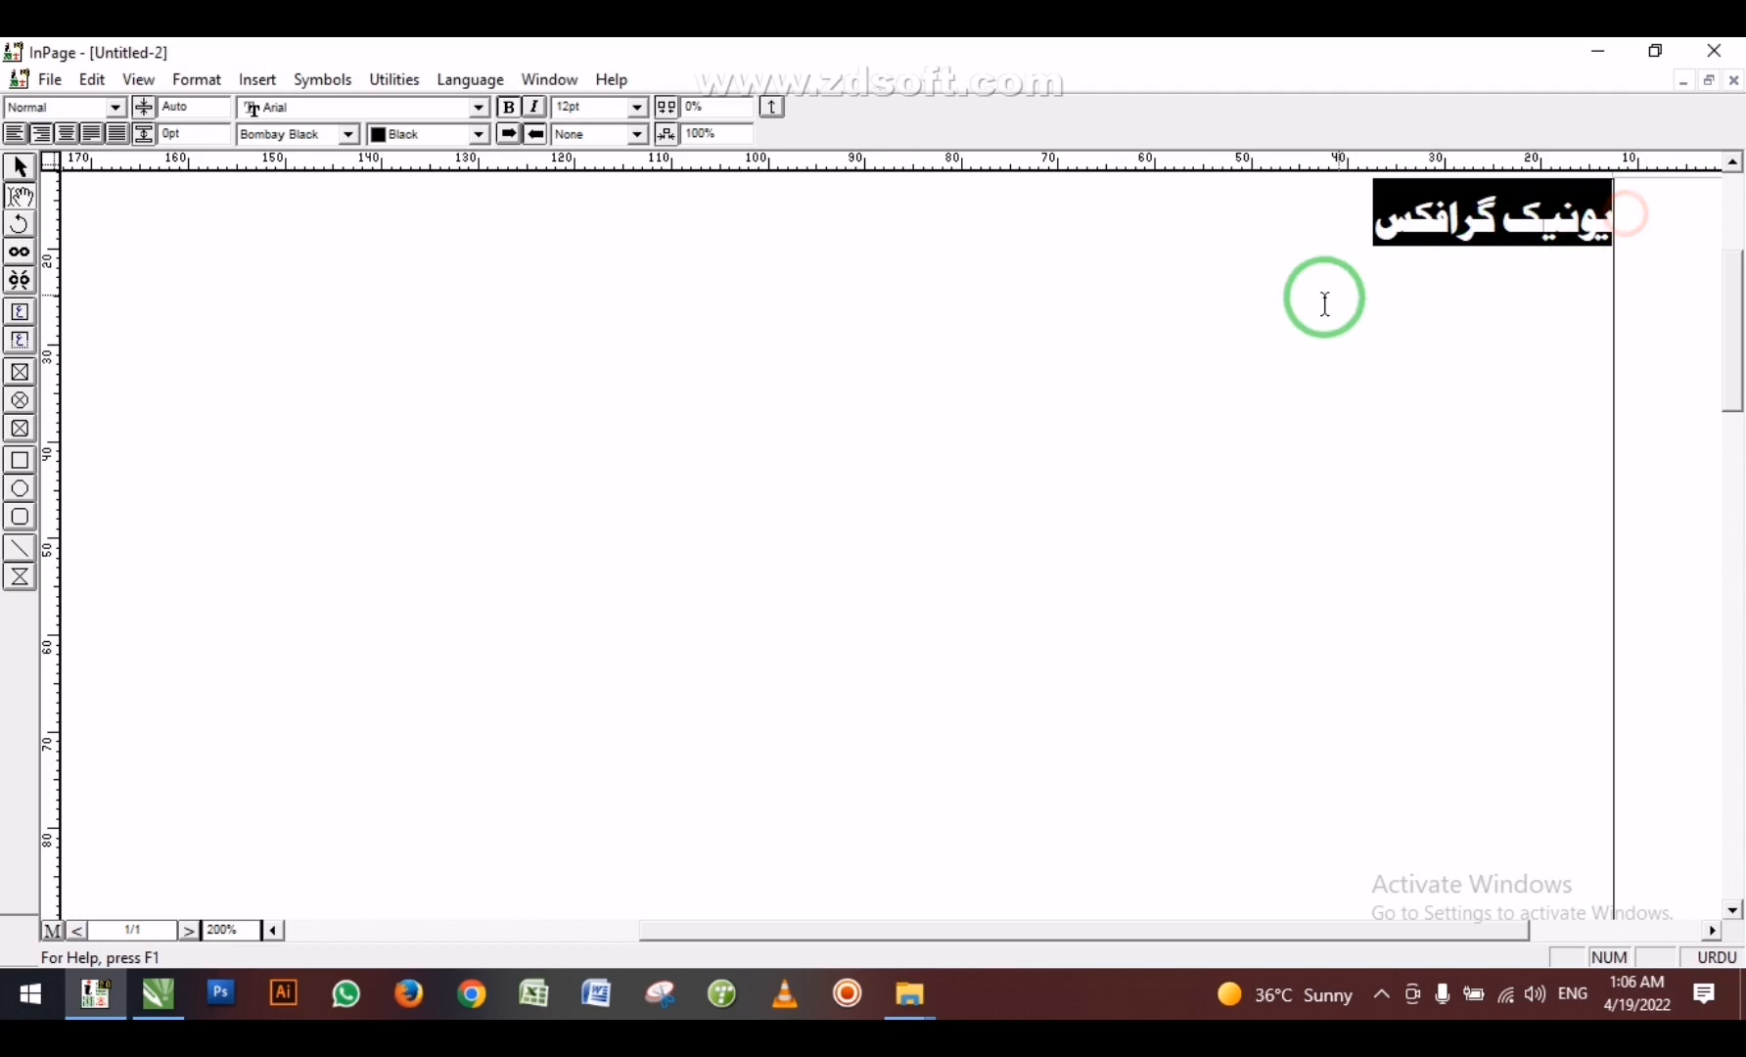
click(1218, 307)
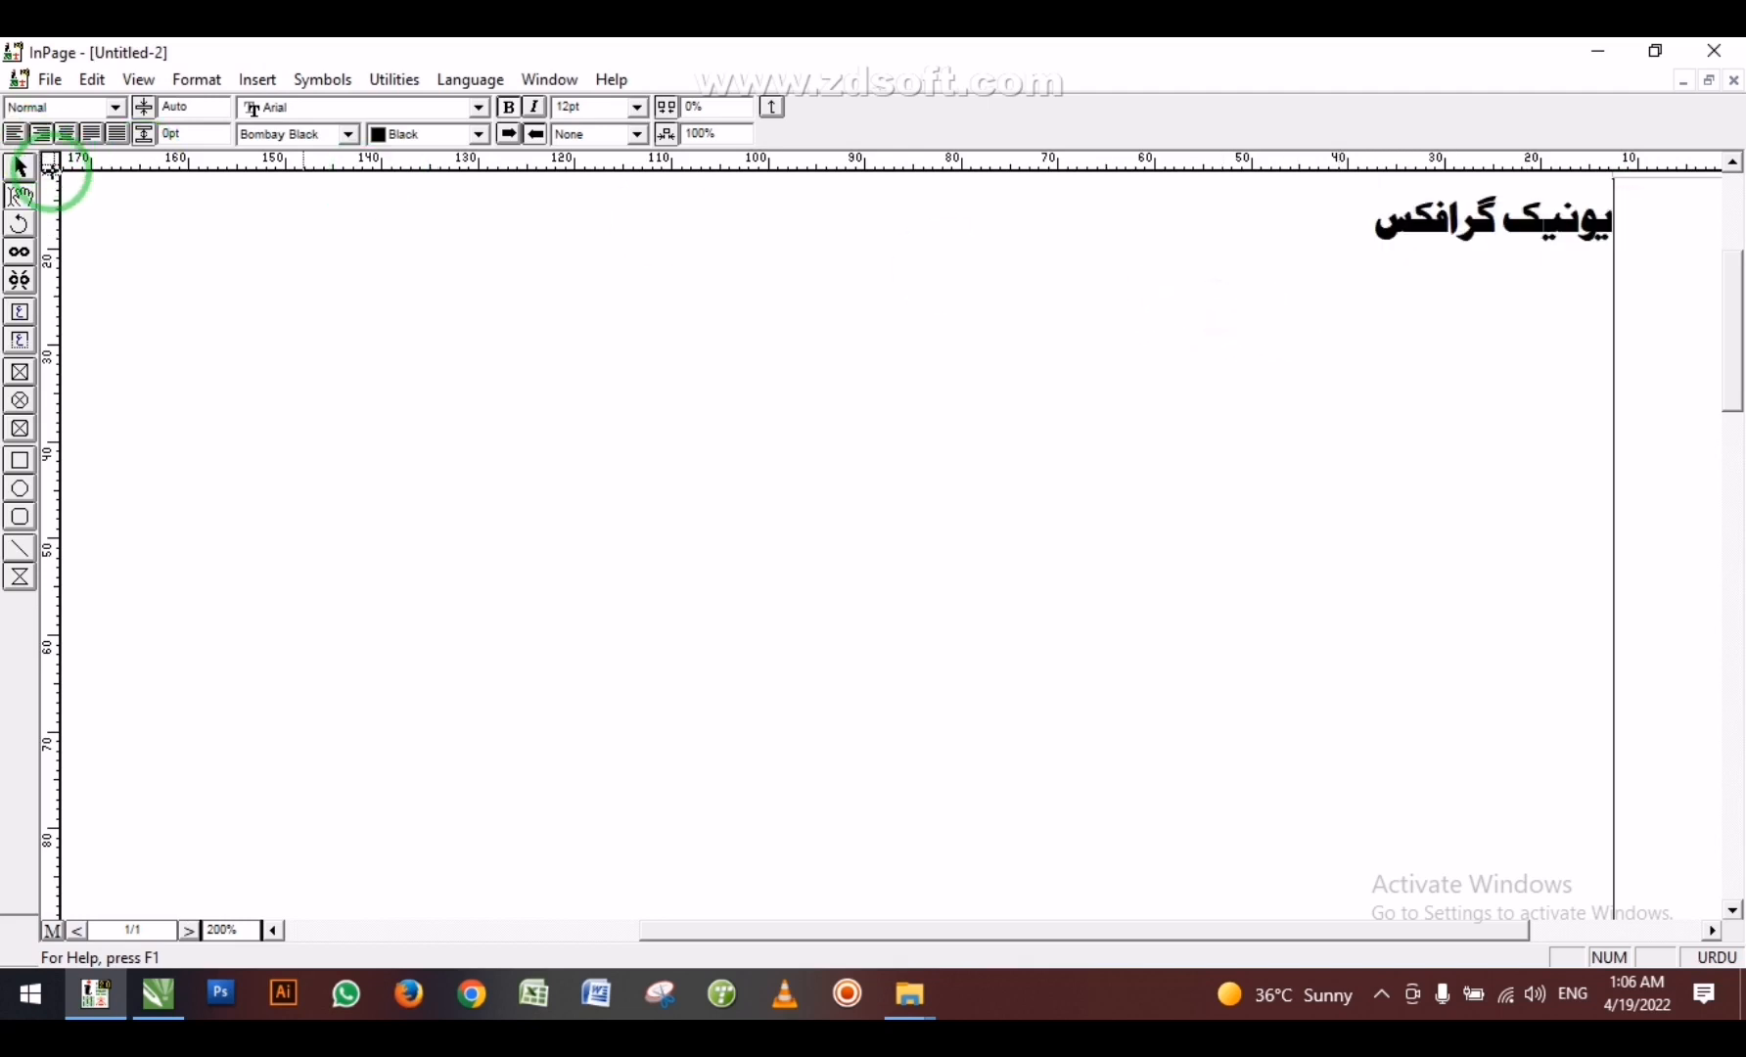
click(20, 167)
click(541, 294)
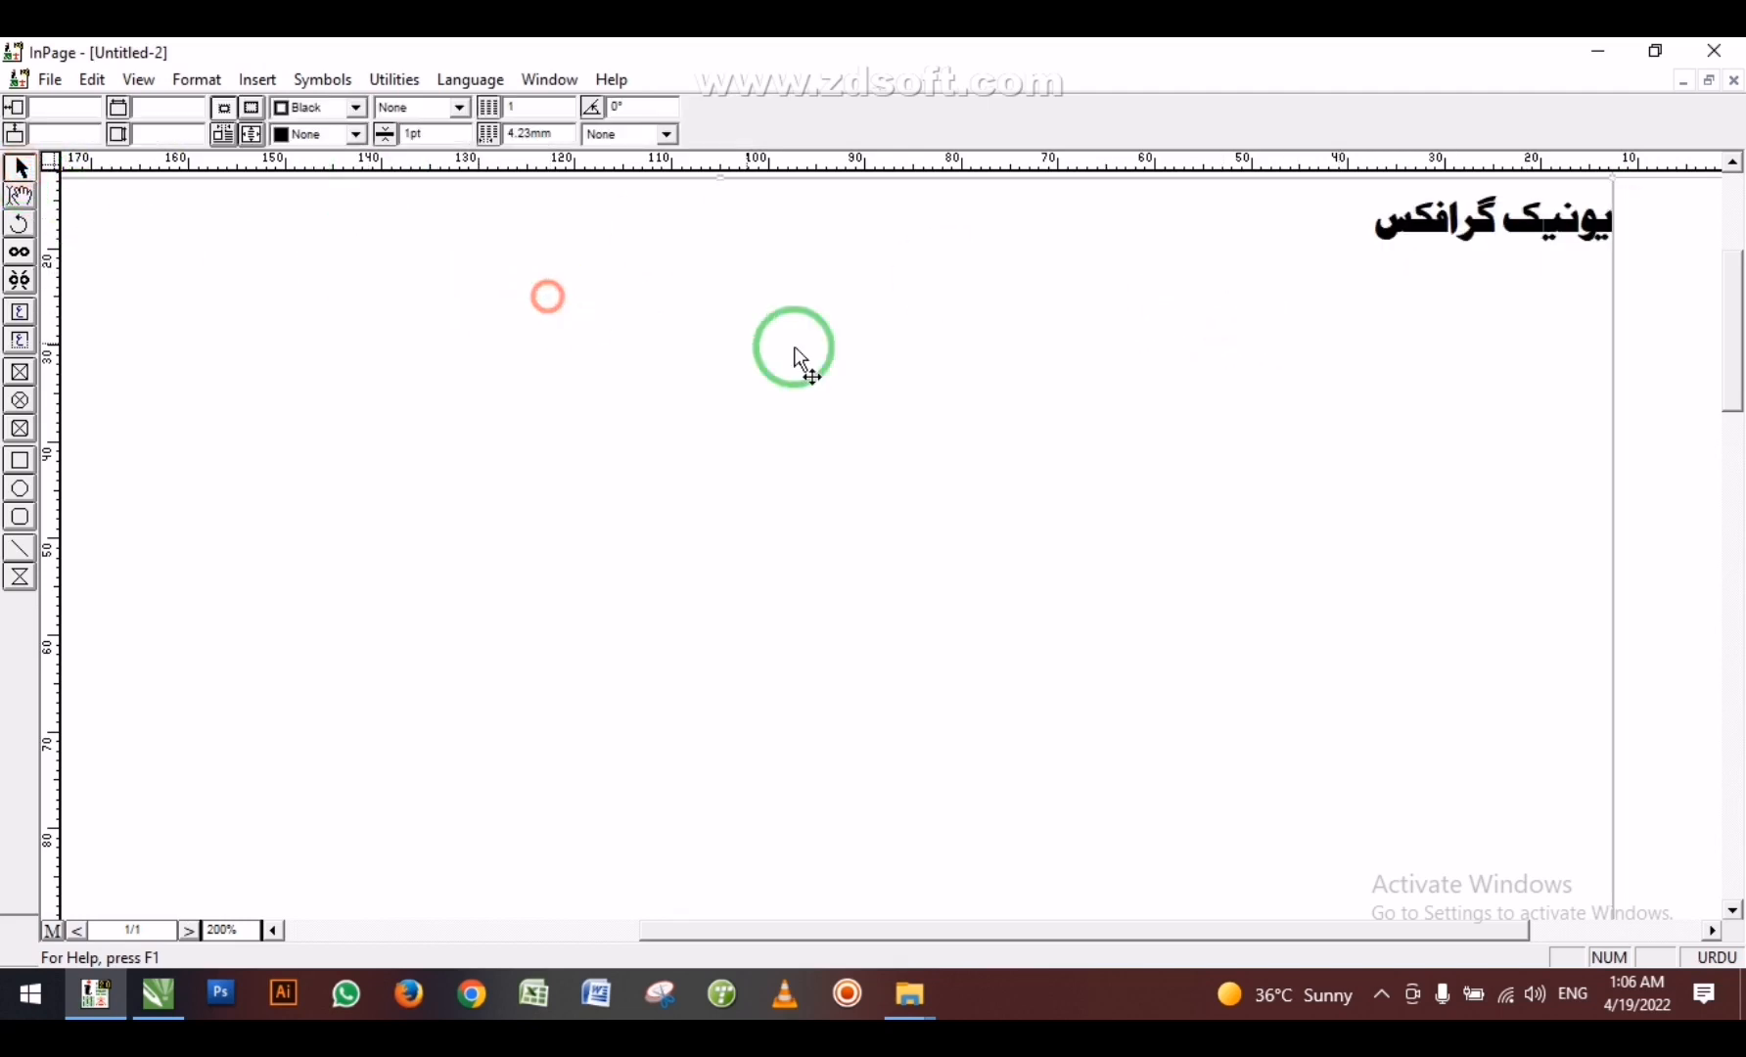
right_click(1156, 362)
click(1081, 343)
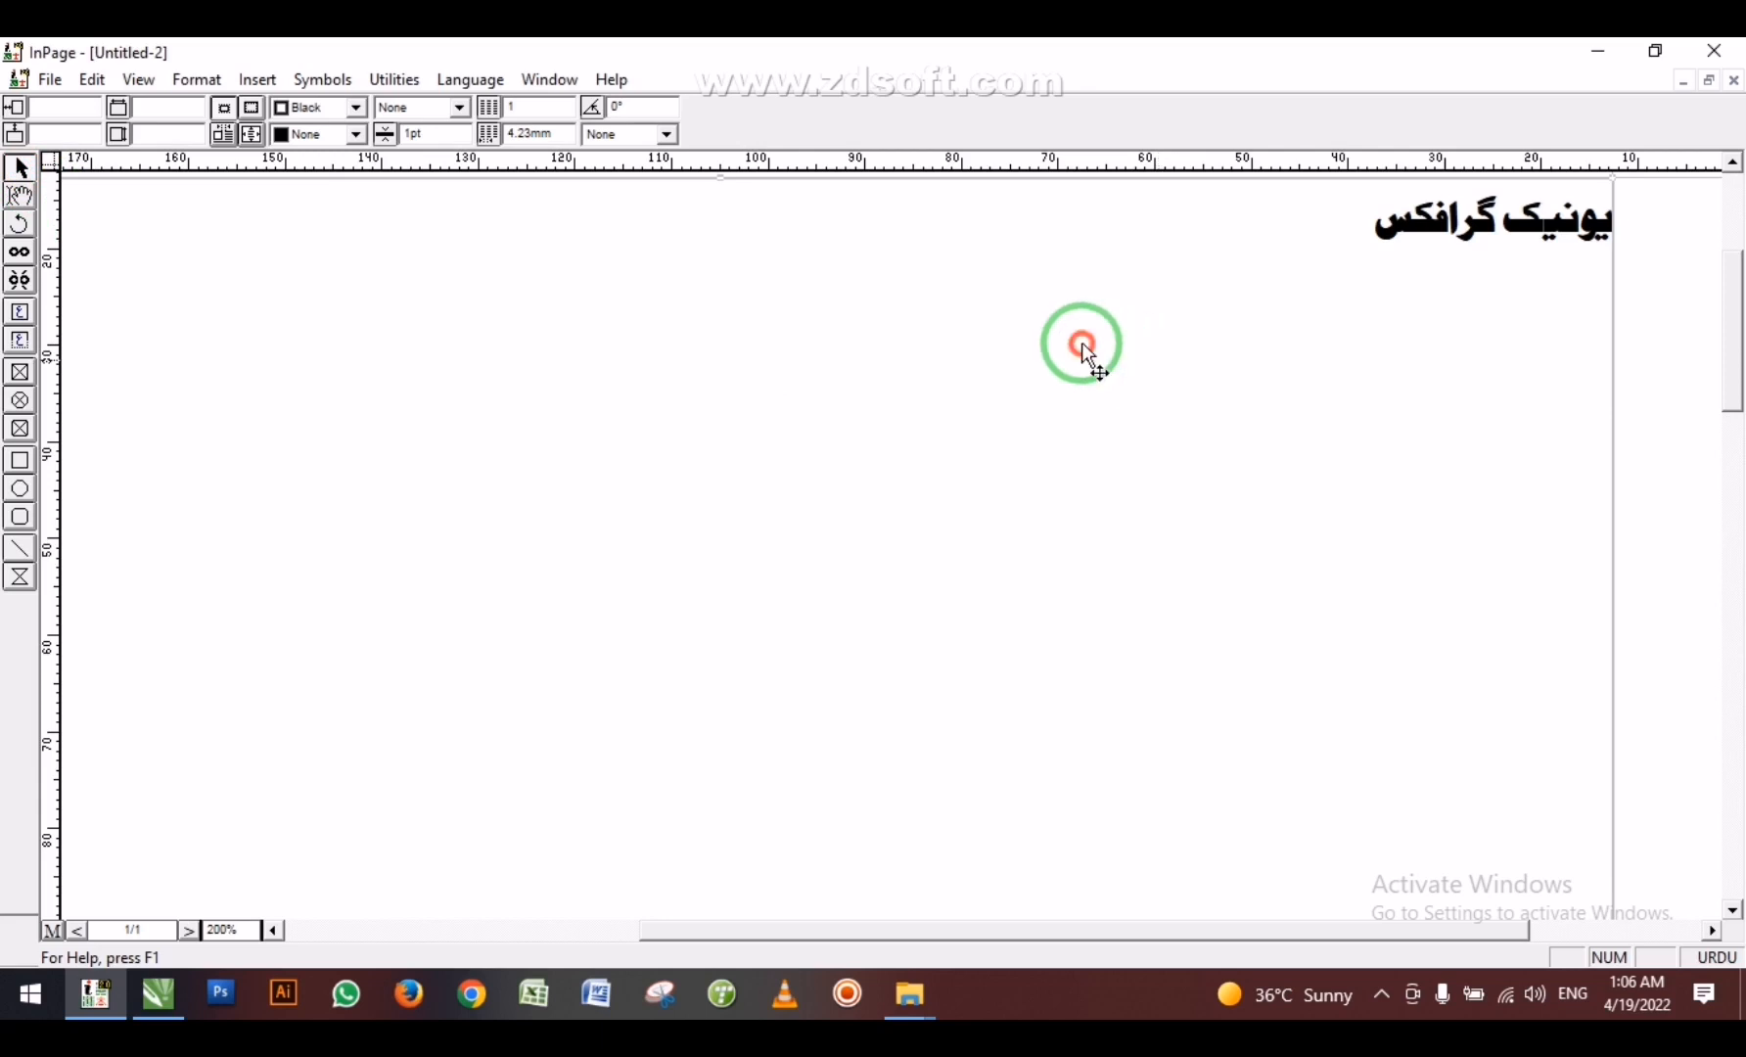
right_click(1116, 288)
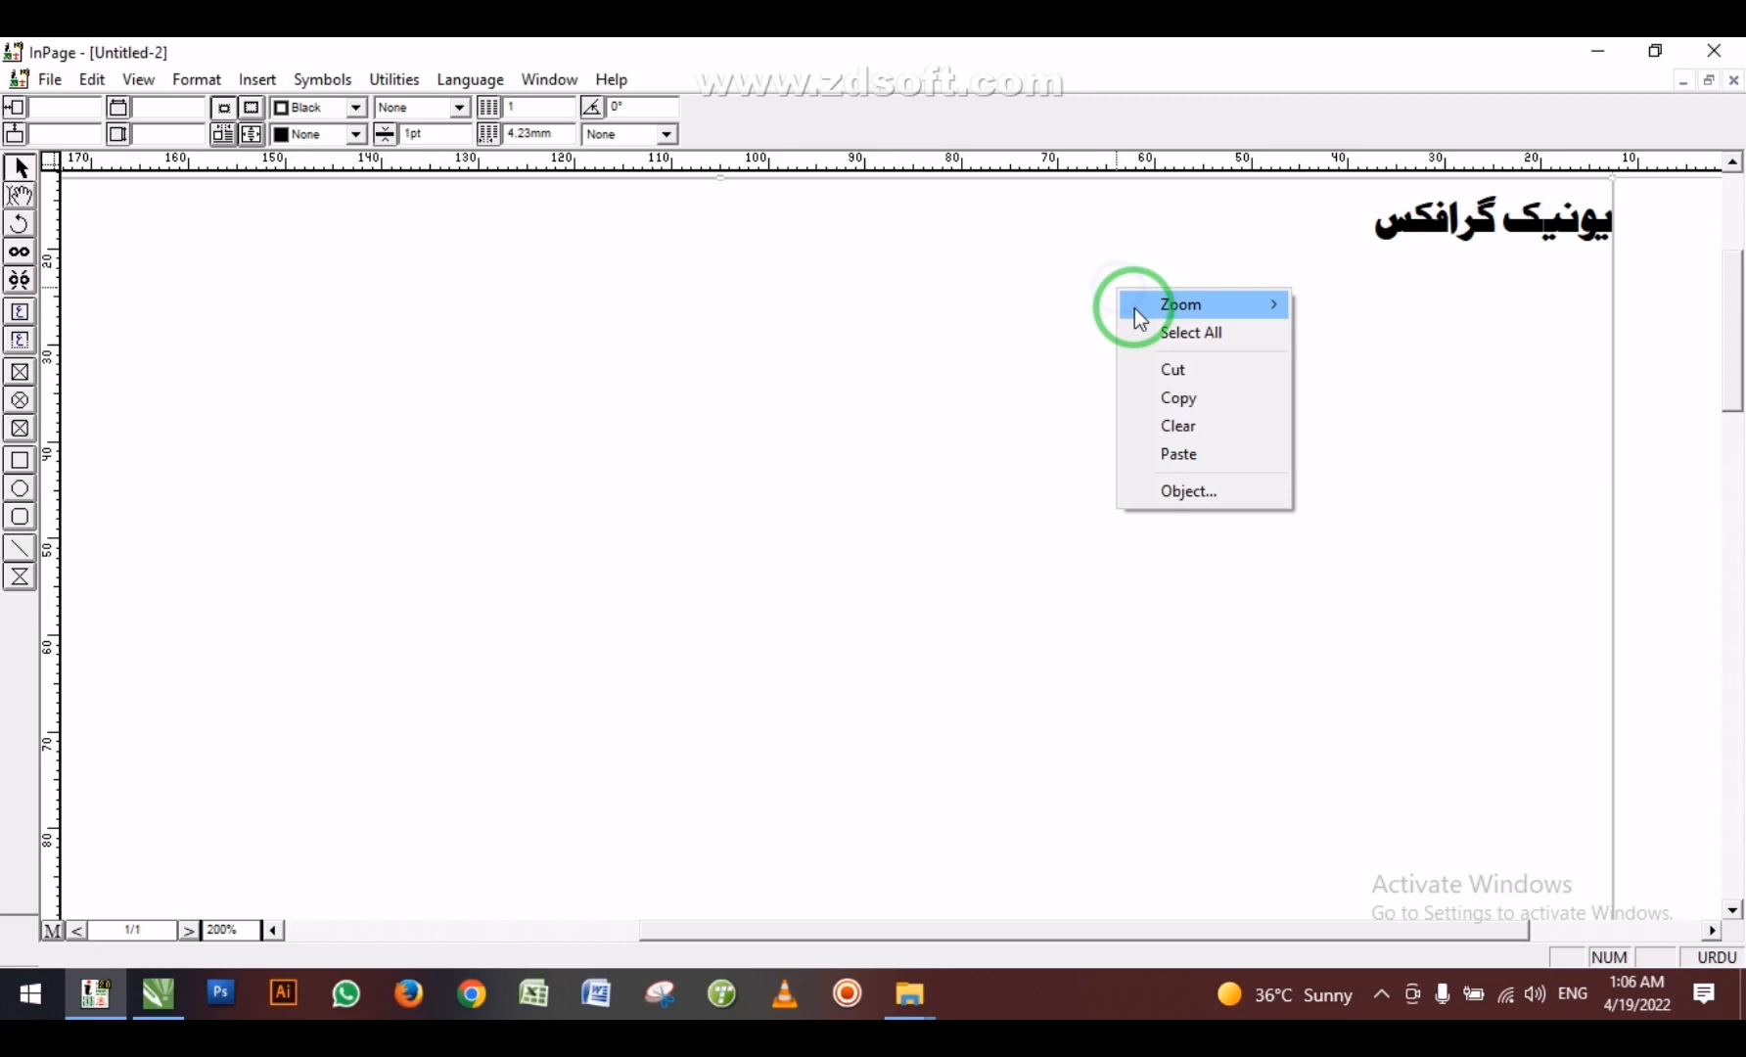
click(1186, 398)
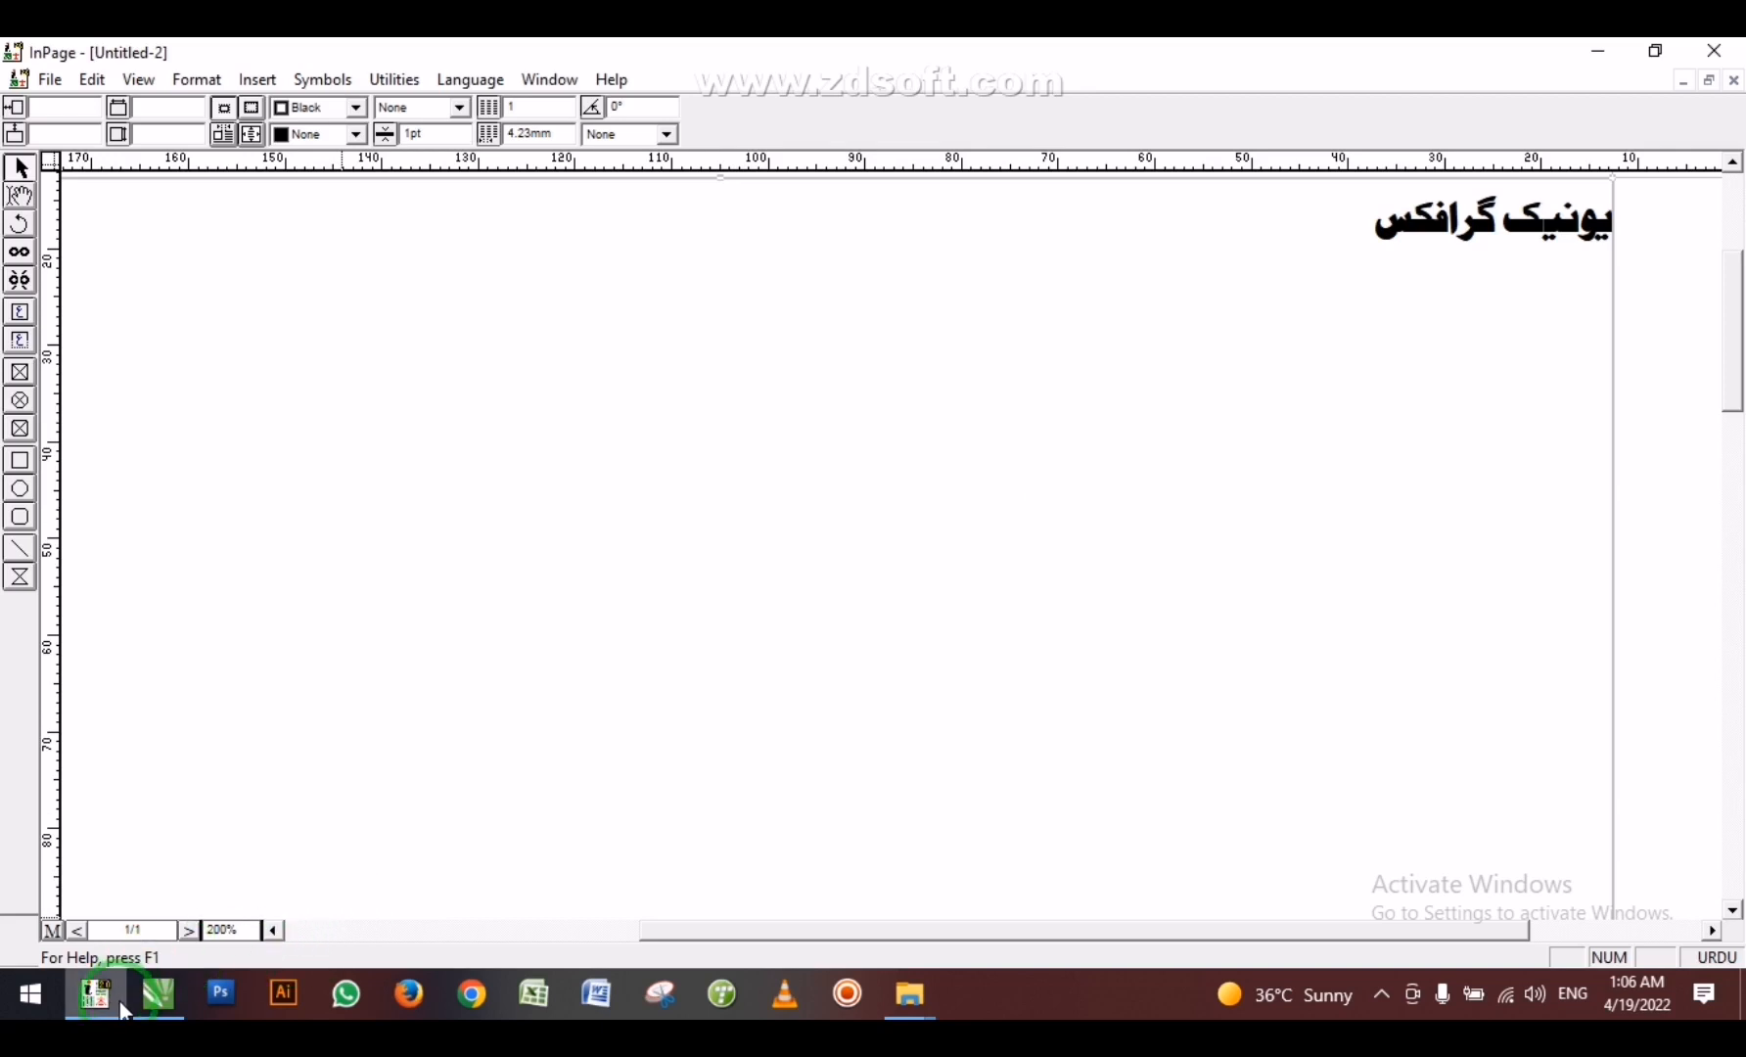
Switch to CorelDRAW, create a new document and paste the copied Urdu text into it.
click(156, 996)
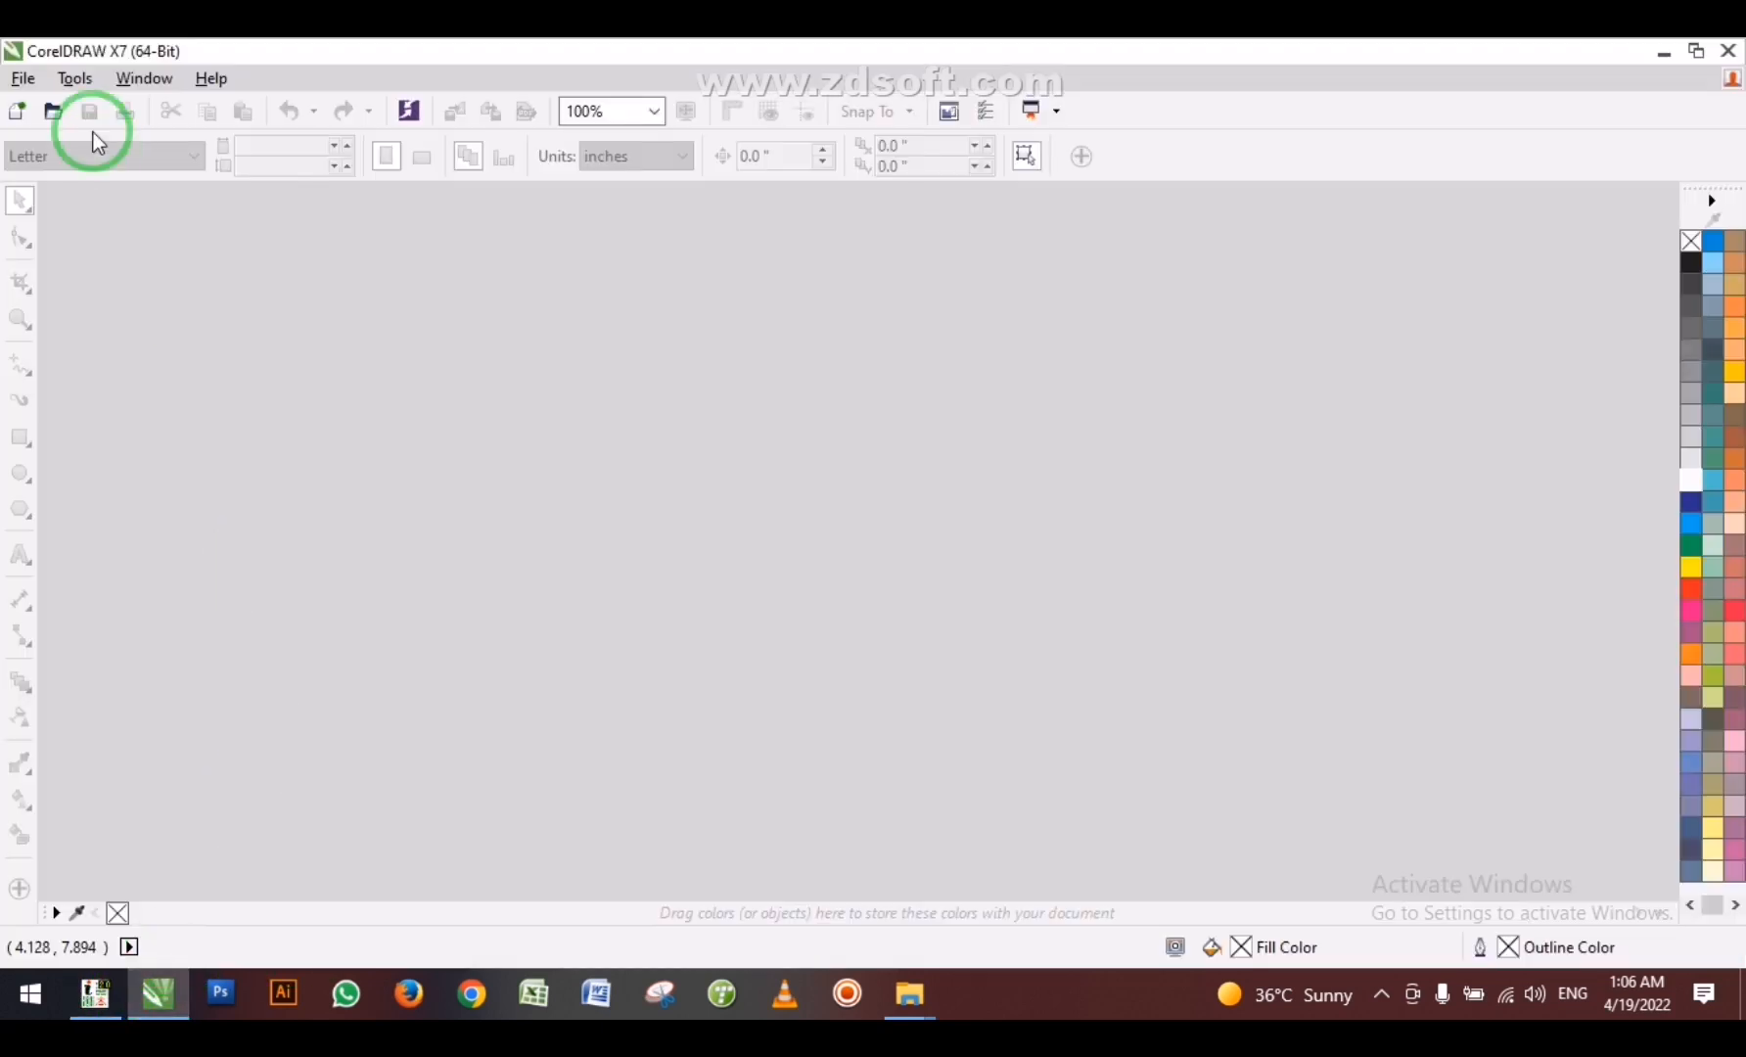
click(22, 78)
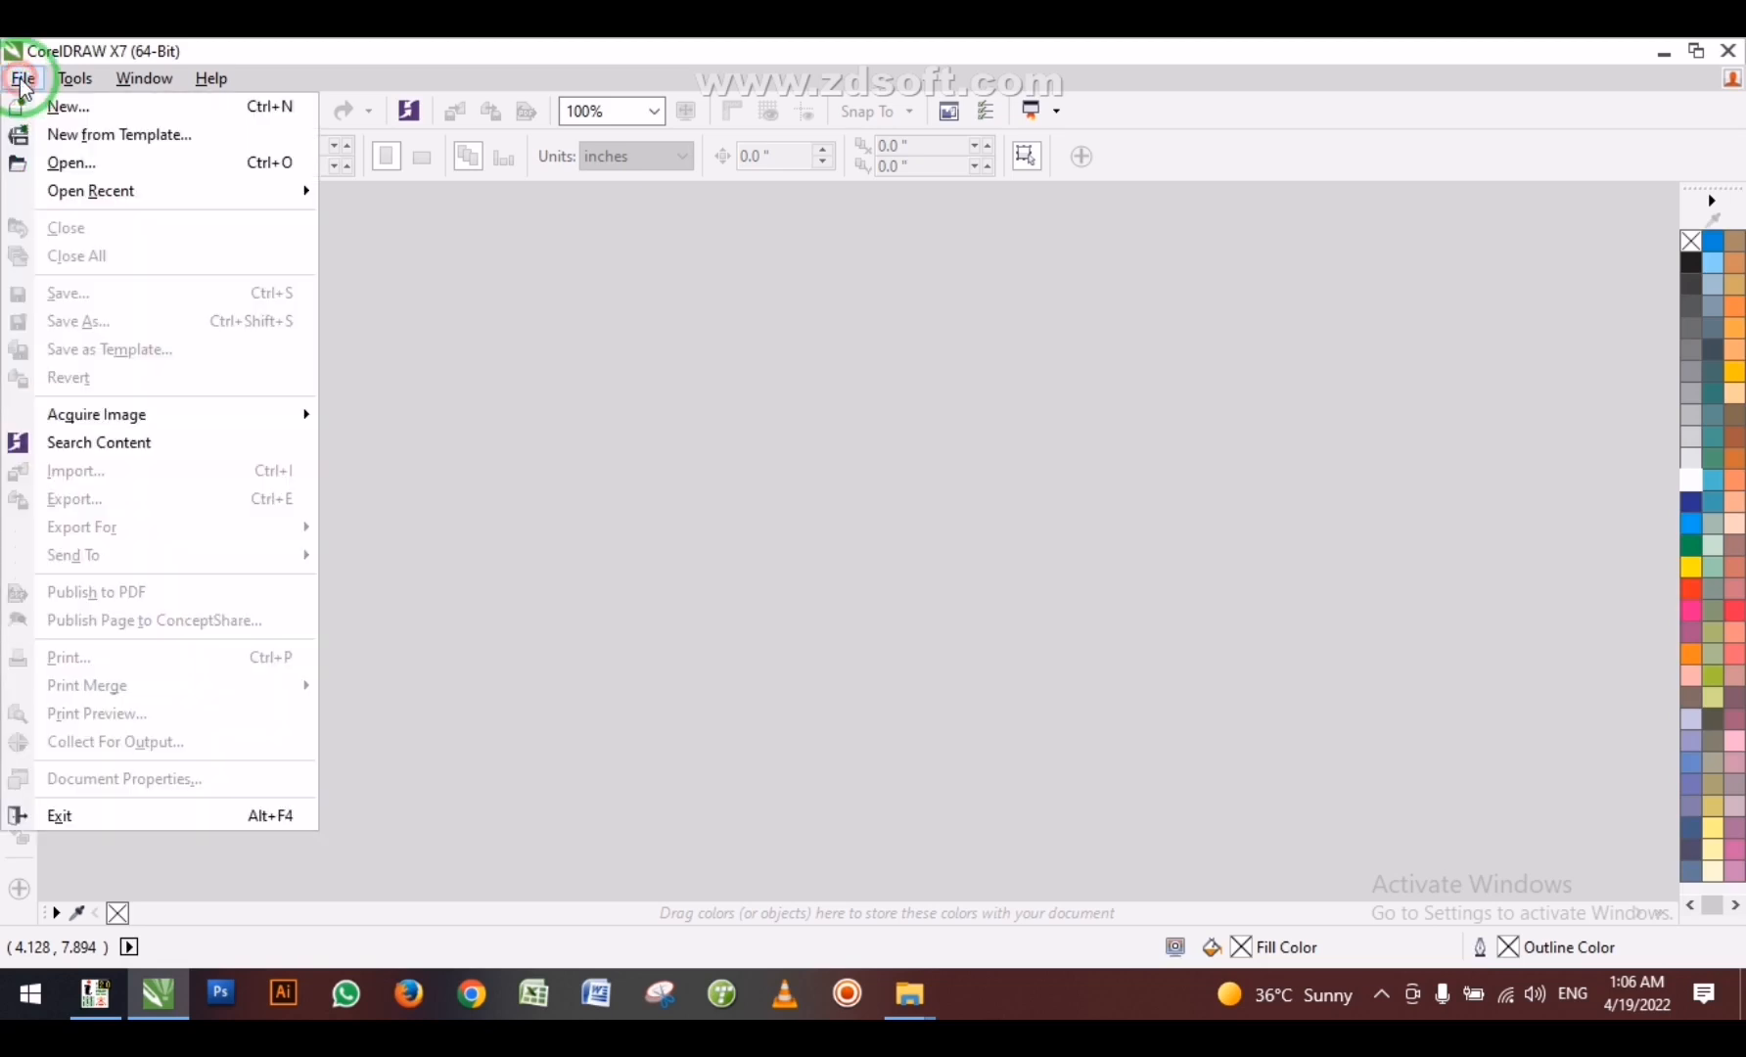
click(58, 106)
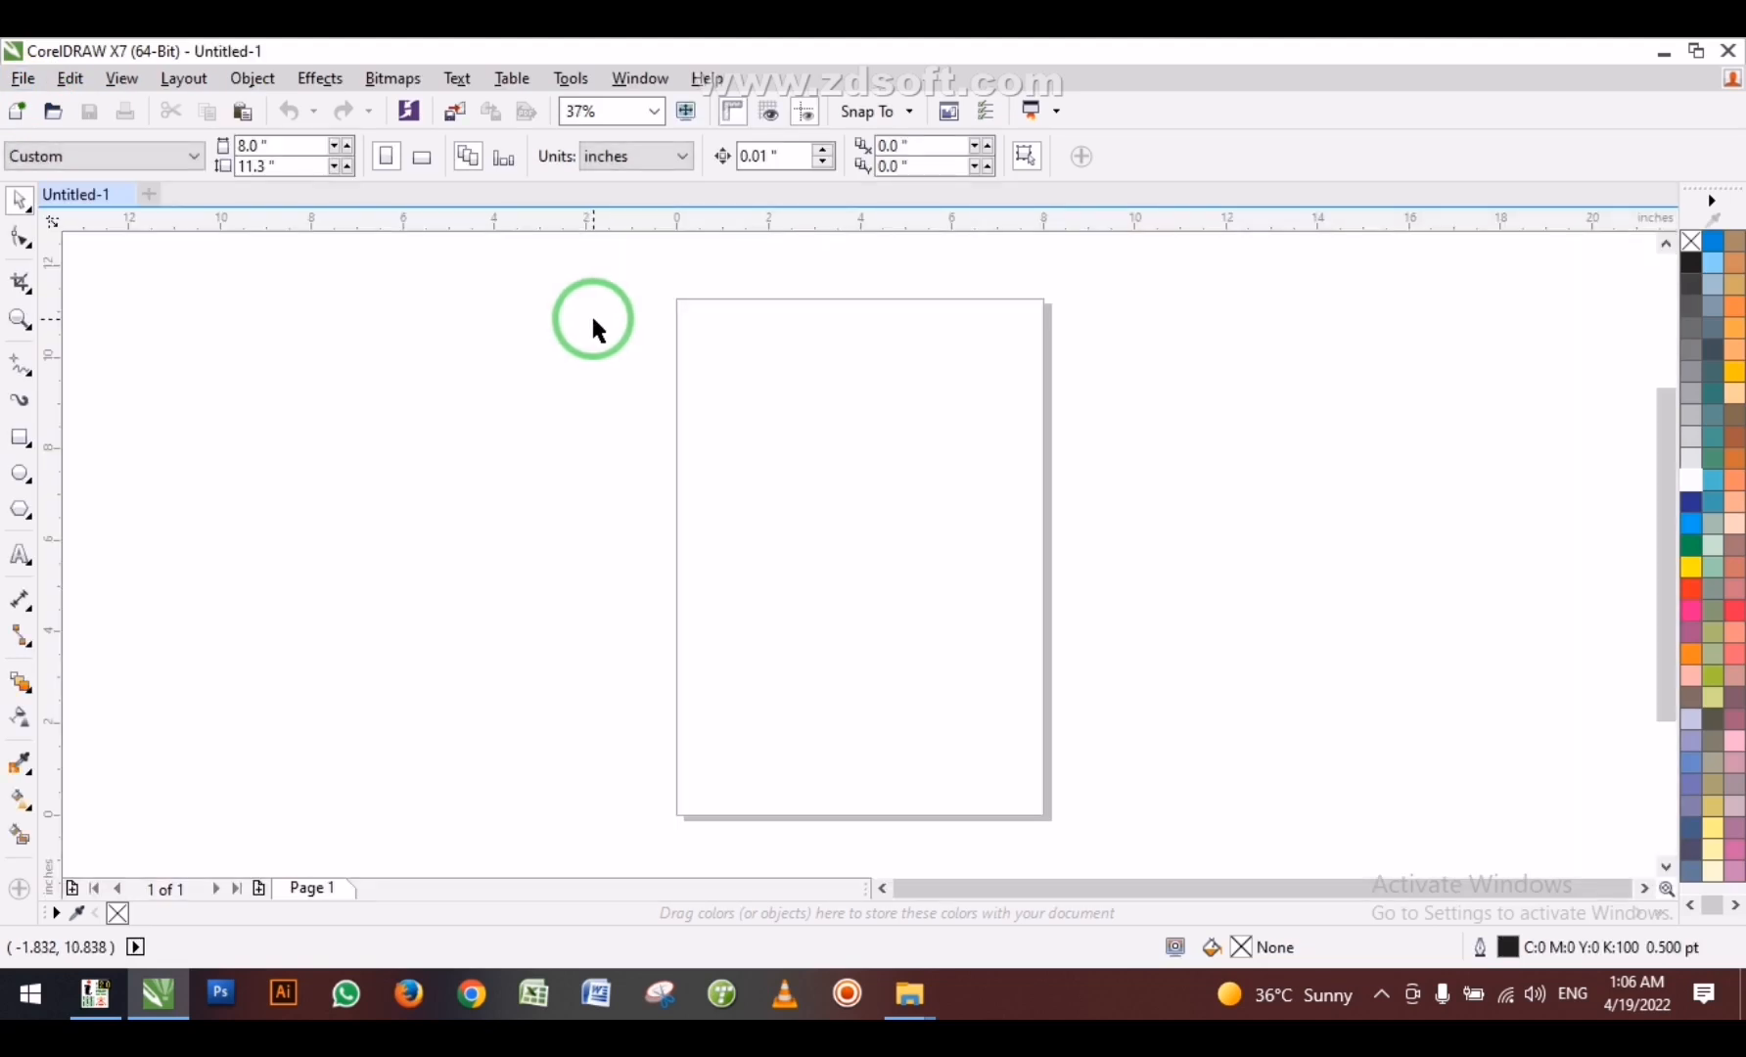
right_click(427, 338)
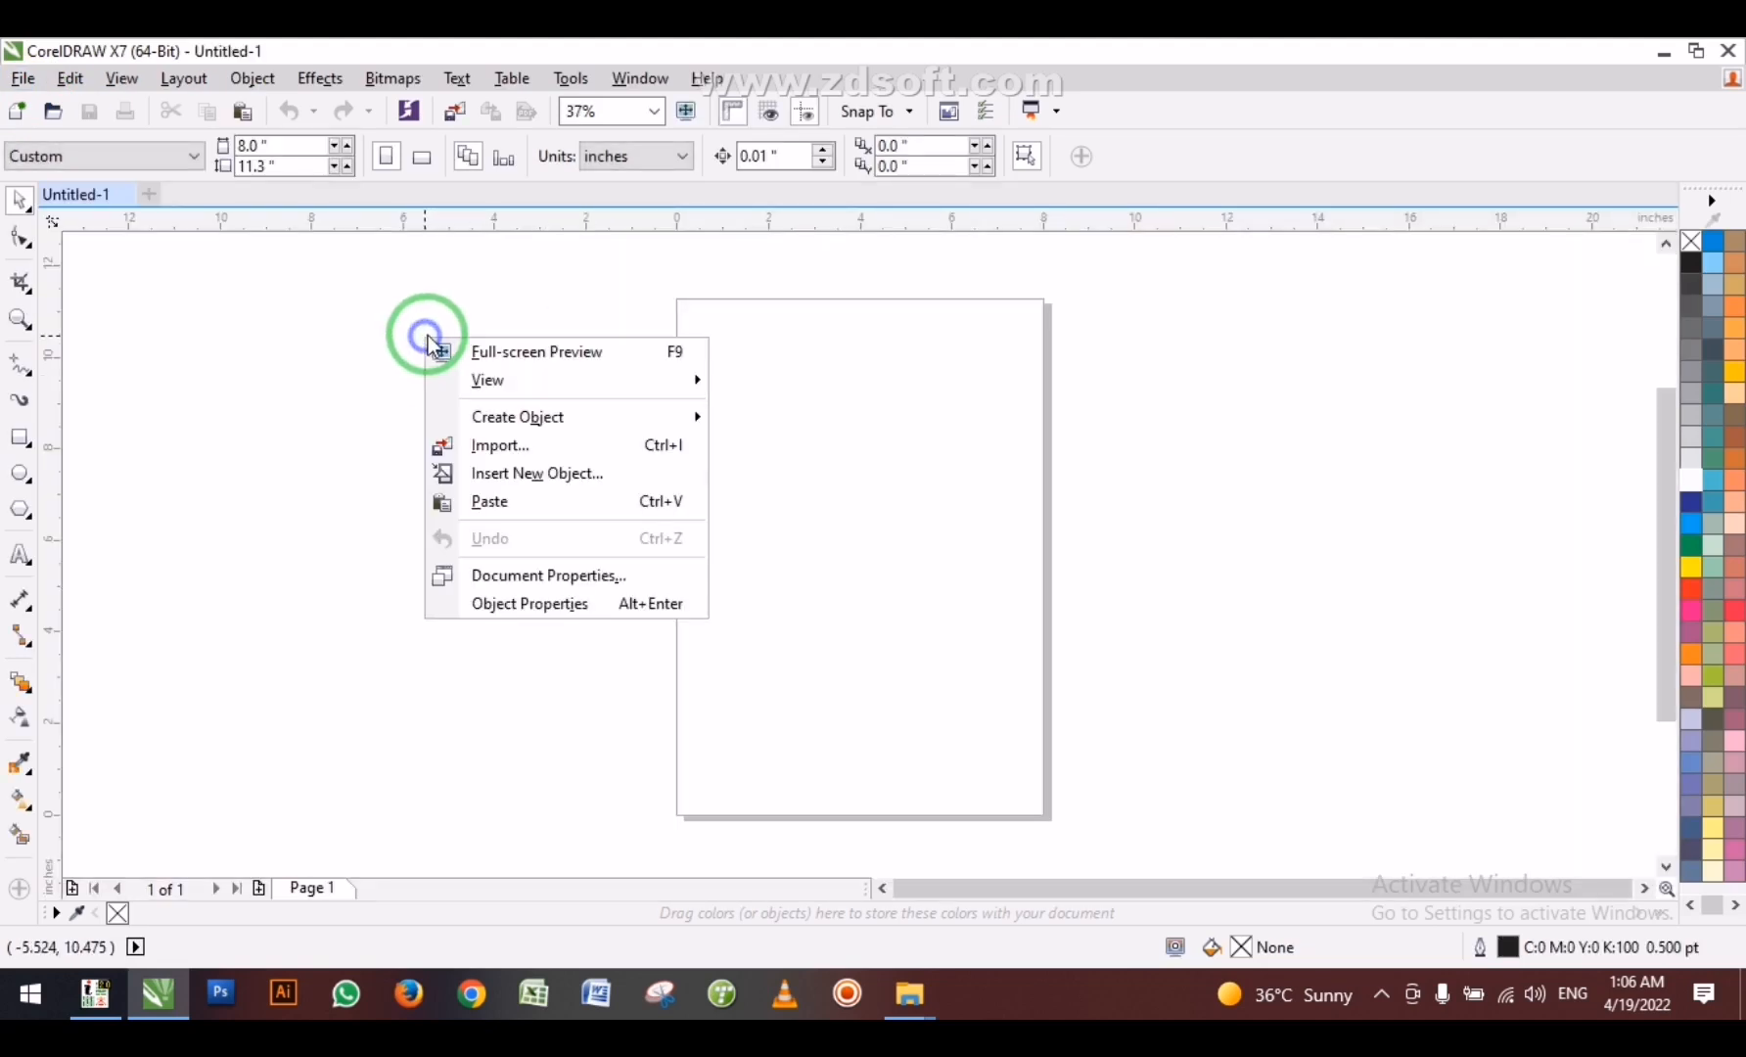
click(491, 501)
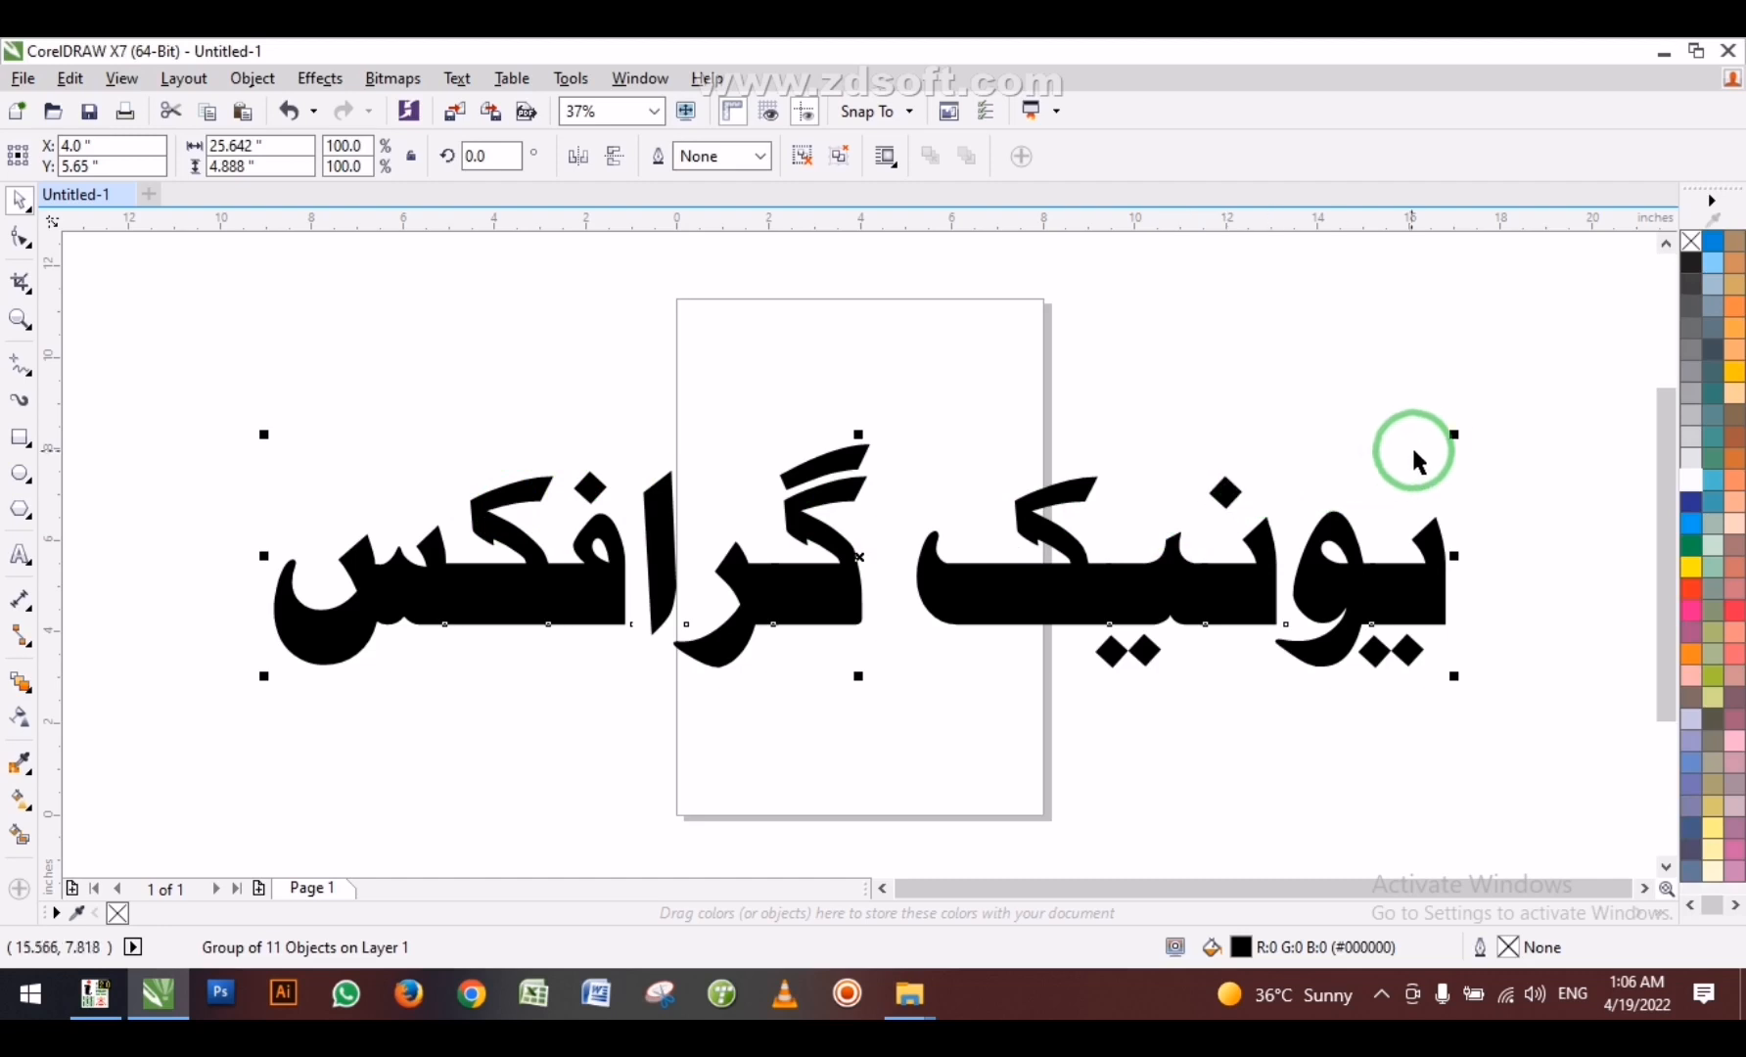
Scale the pasted text down to about 6.6 inches wide and move it onto the upper part of the page.
drag(1450, 437, 584, 304)
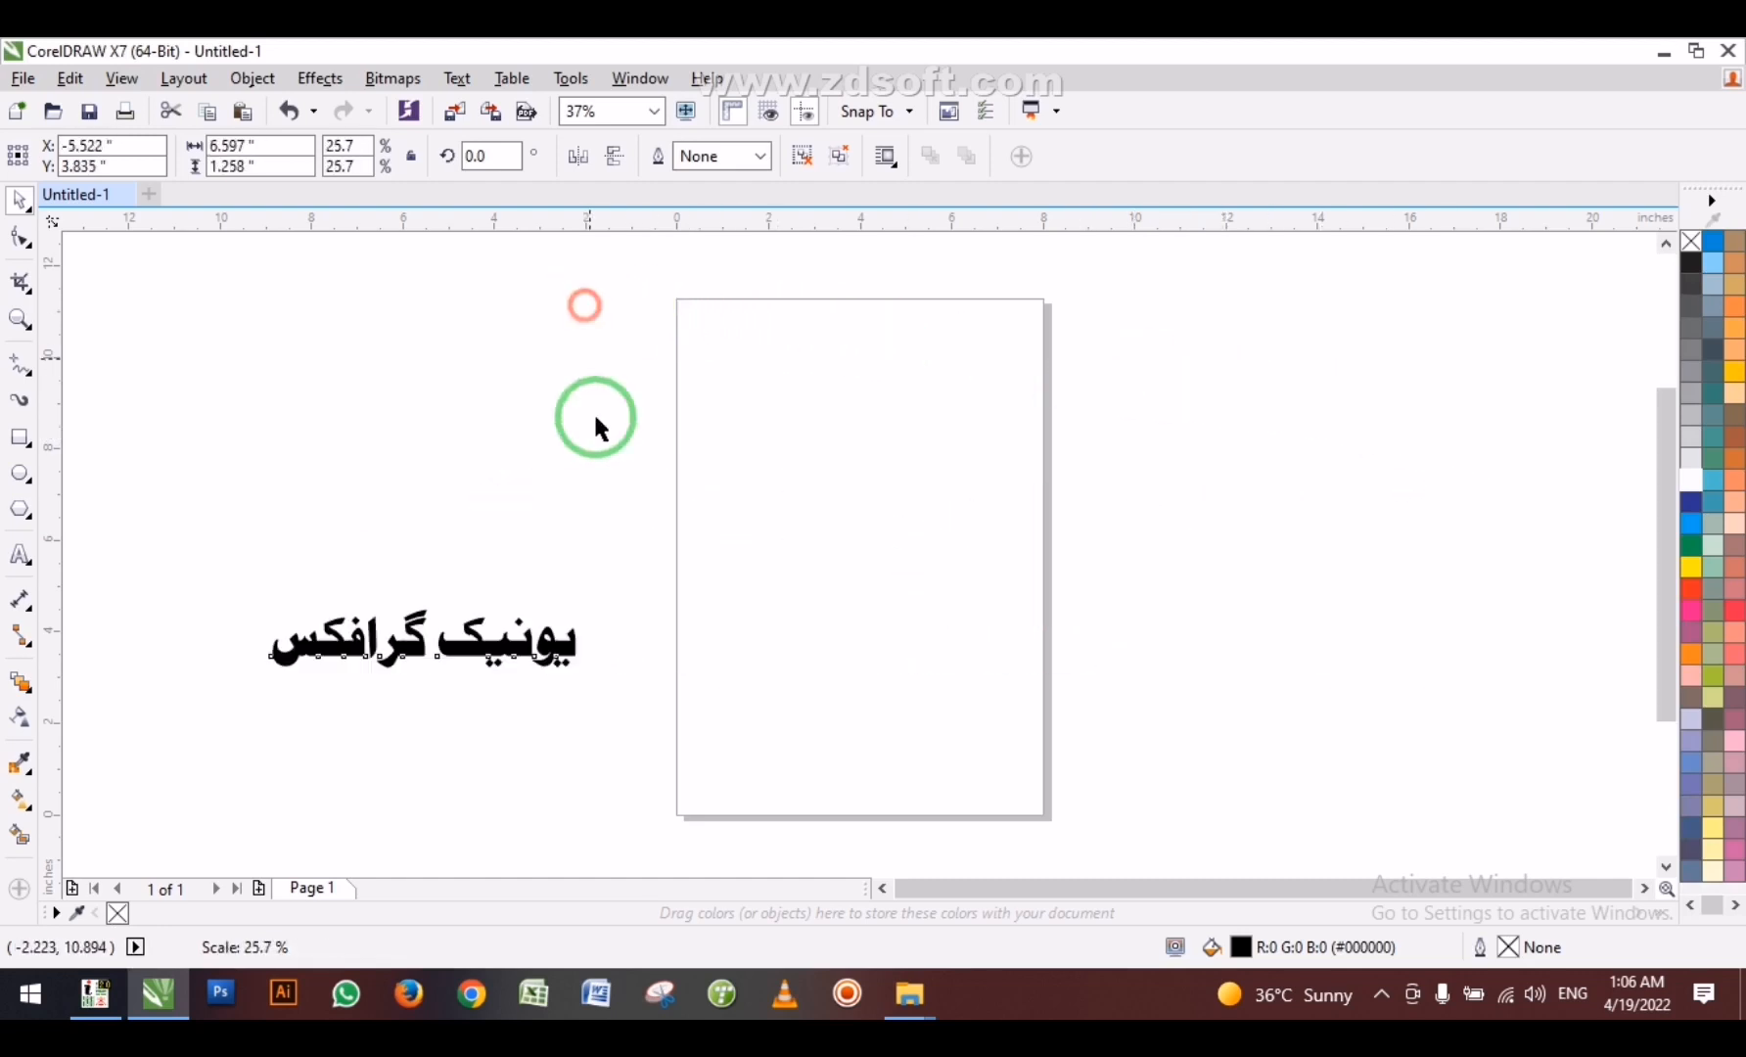
drag(515, 655, 951, 412)
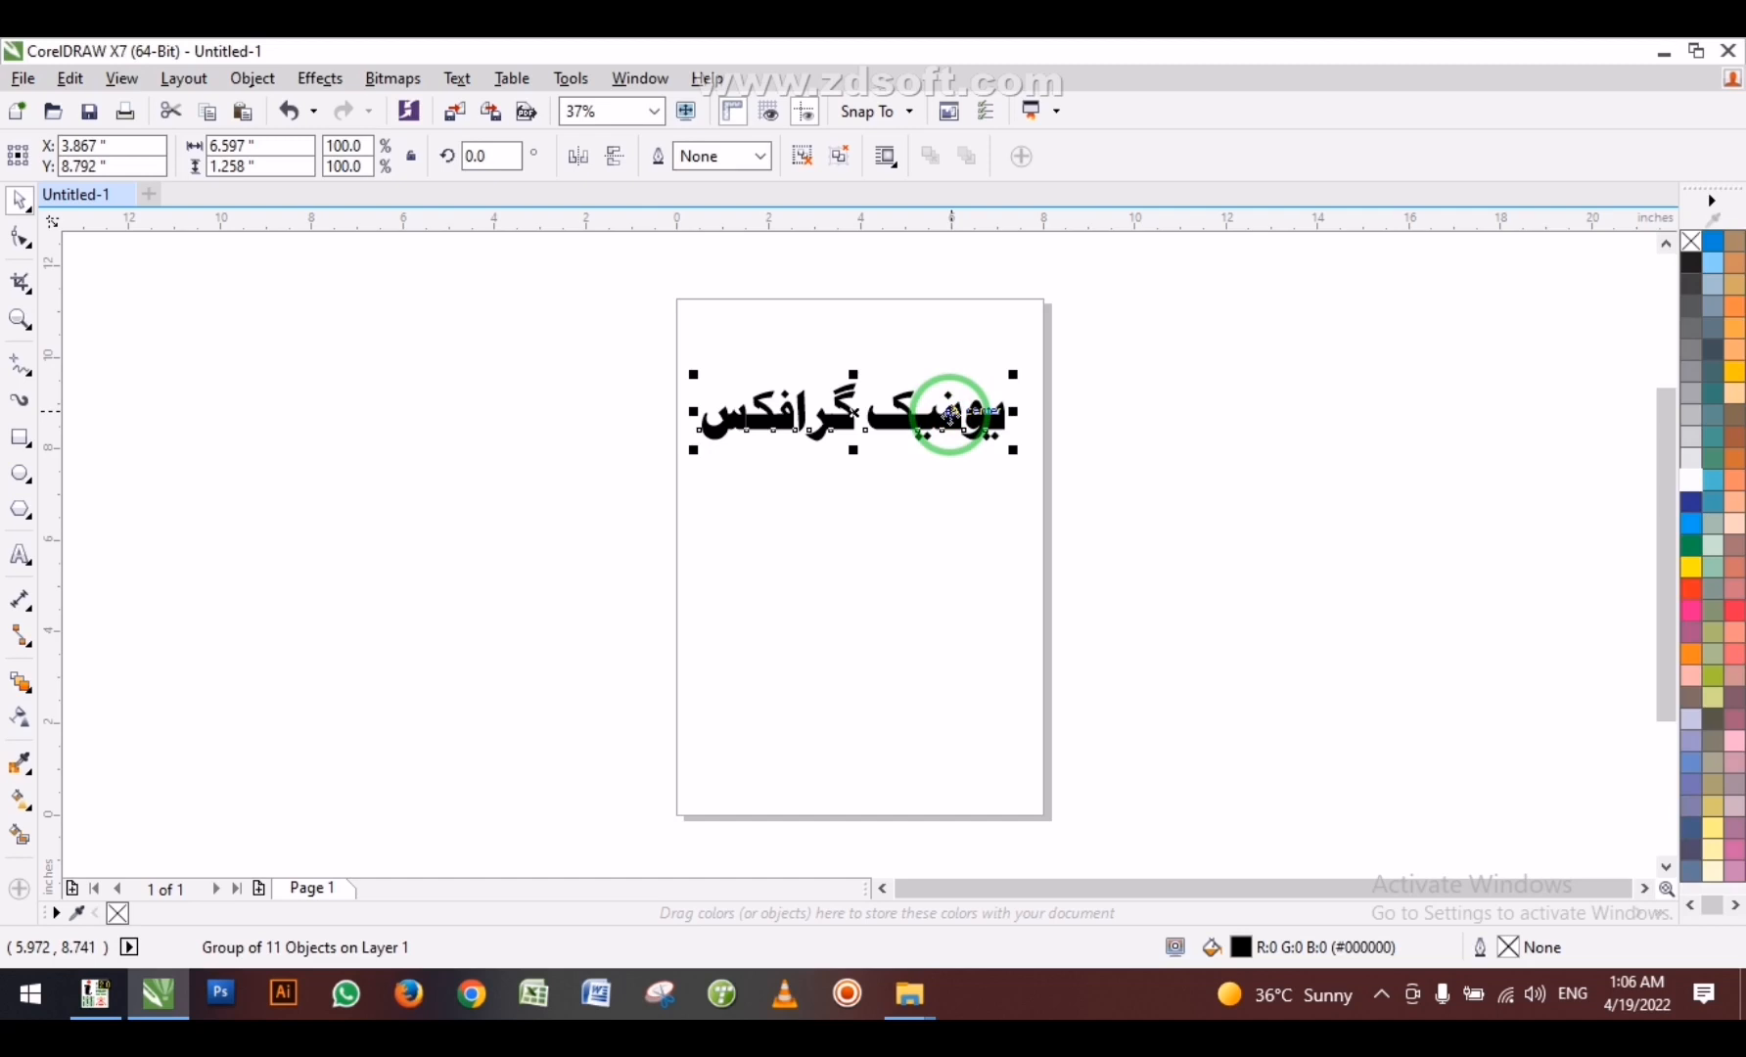
key(F4)
scroll(974, 410, down, 2)
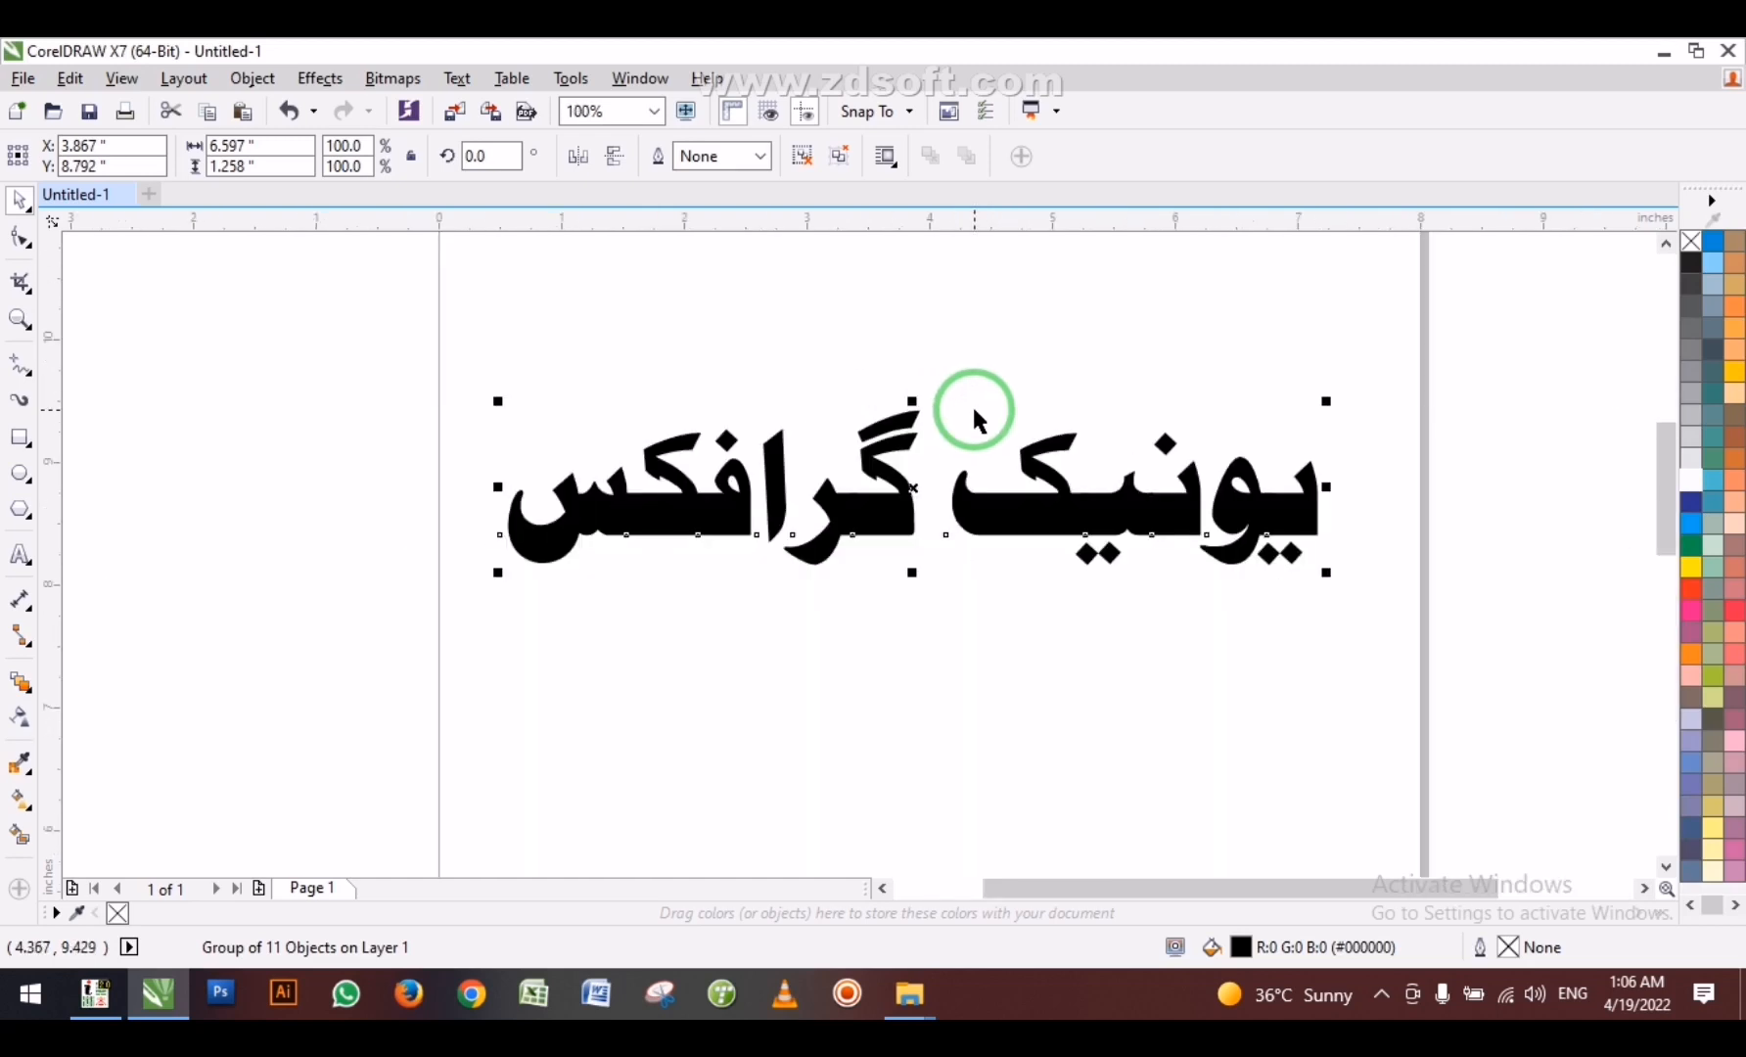
scroll(964, 474, down, 1)
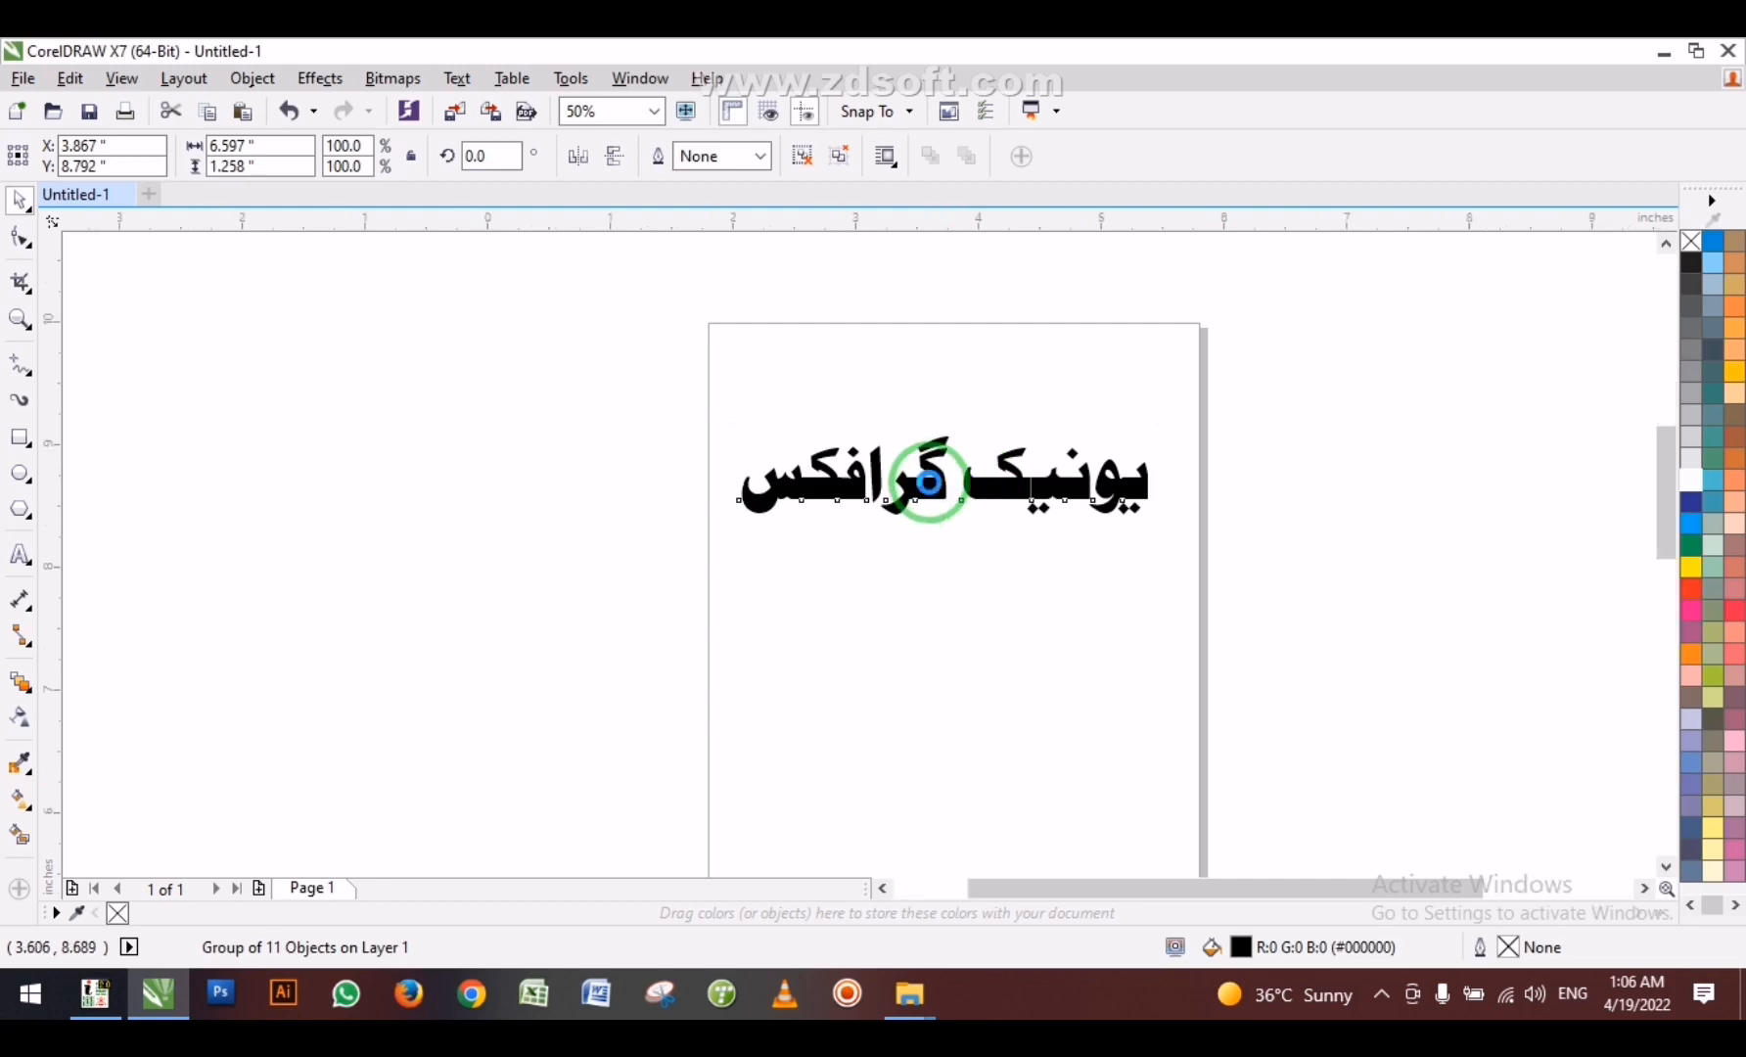
scroll(930, 483, up, 1)
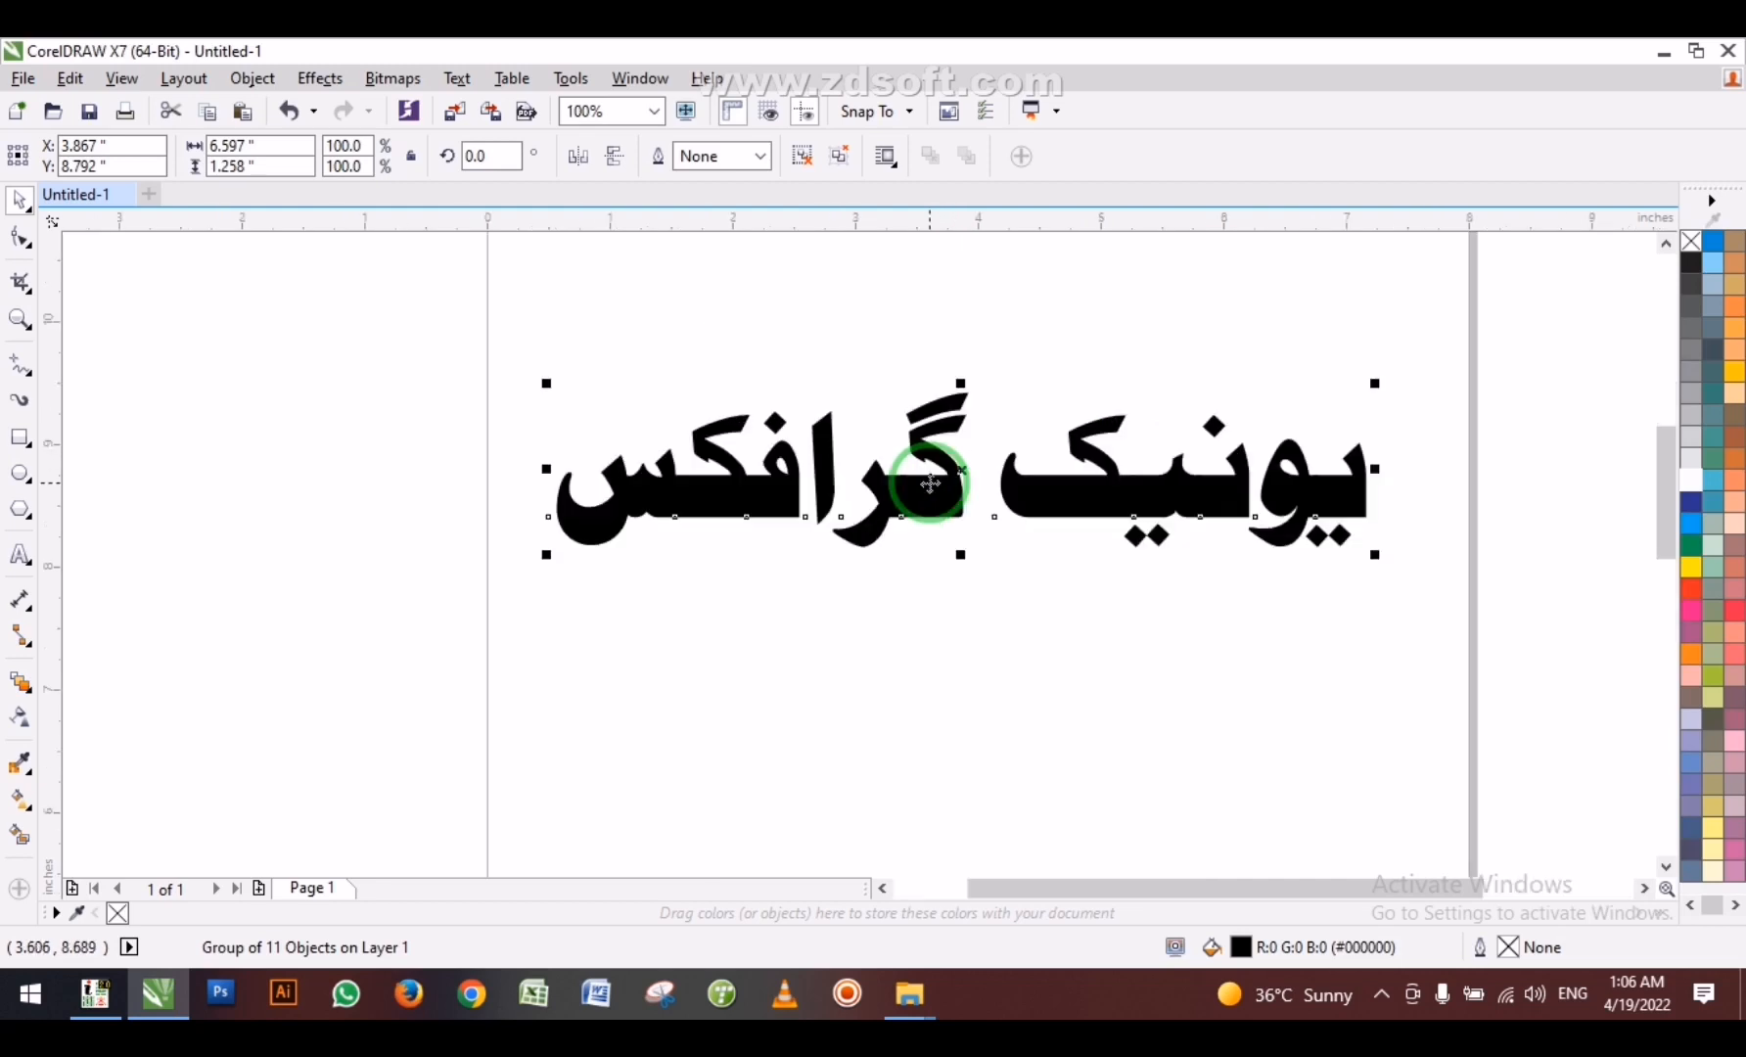
Replace the text's fill with a black hairline outline and convert the text group to curves.
click(1690, 241)
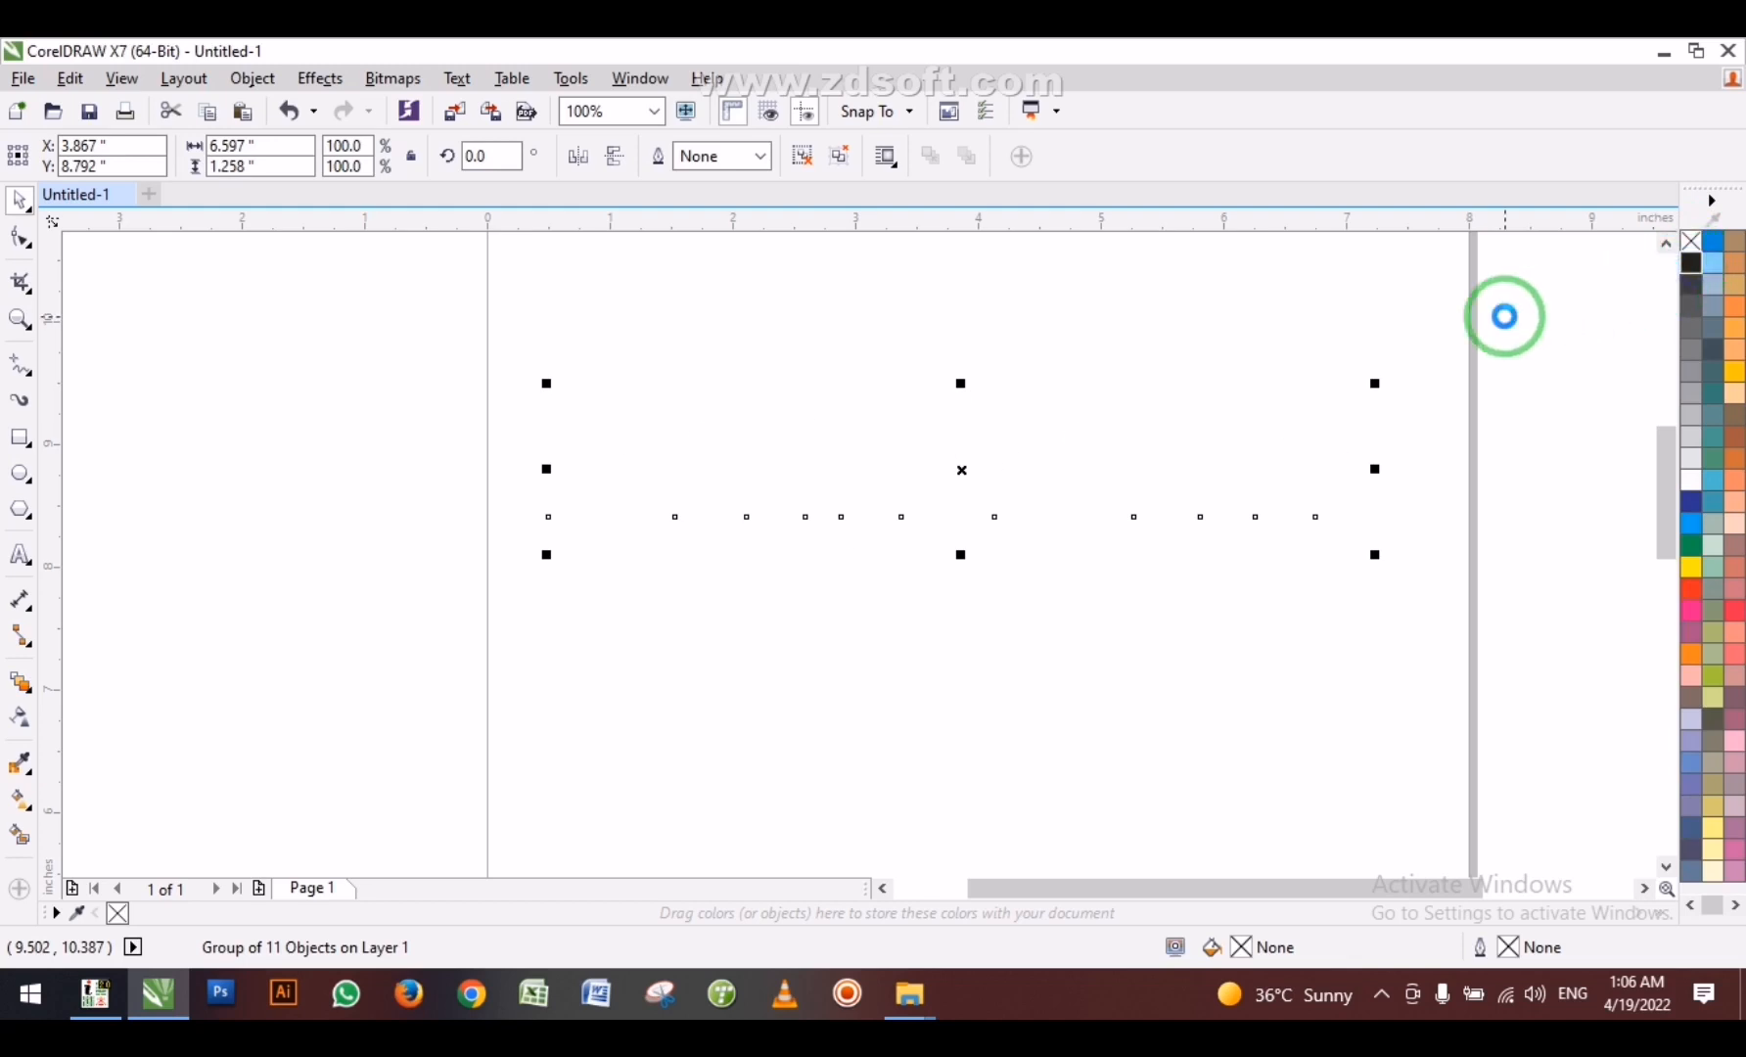
drag(1486, 291, 416, 717)
right_click(723, 502)
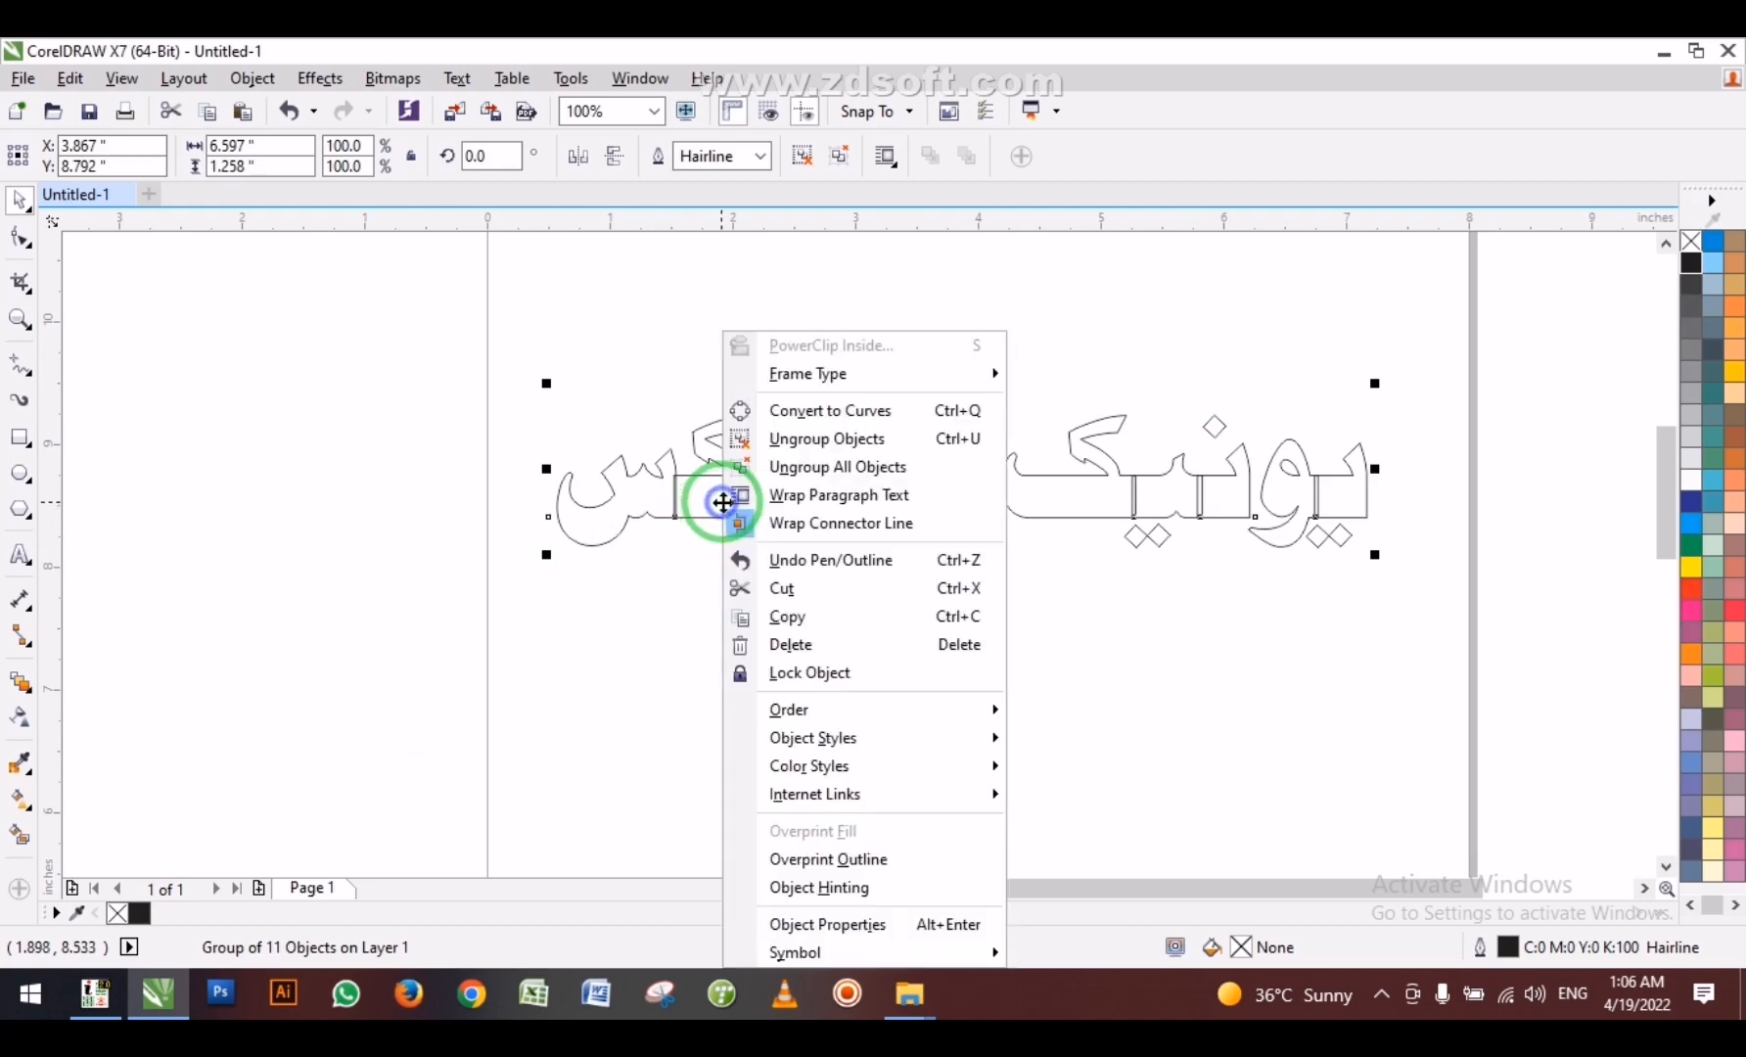
click(820, 411)
click(462, 391)
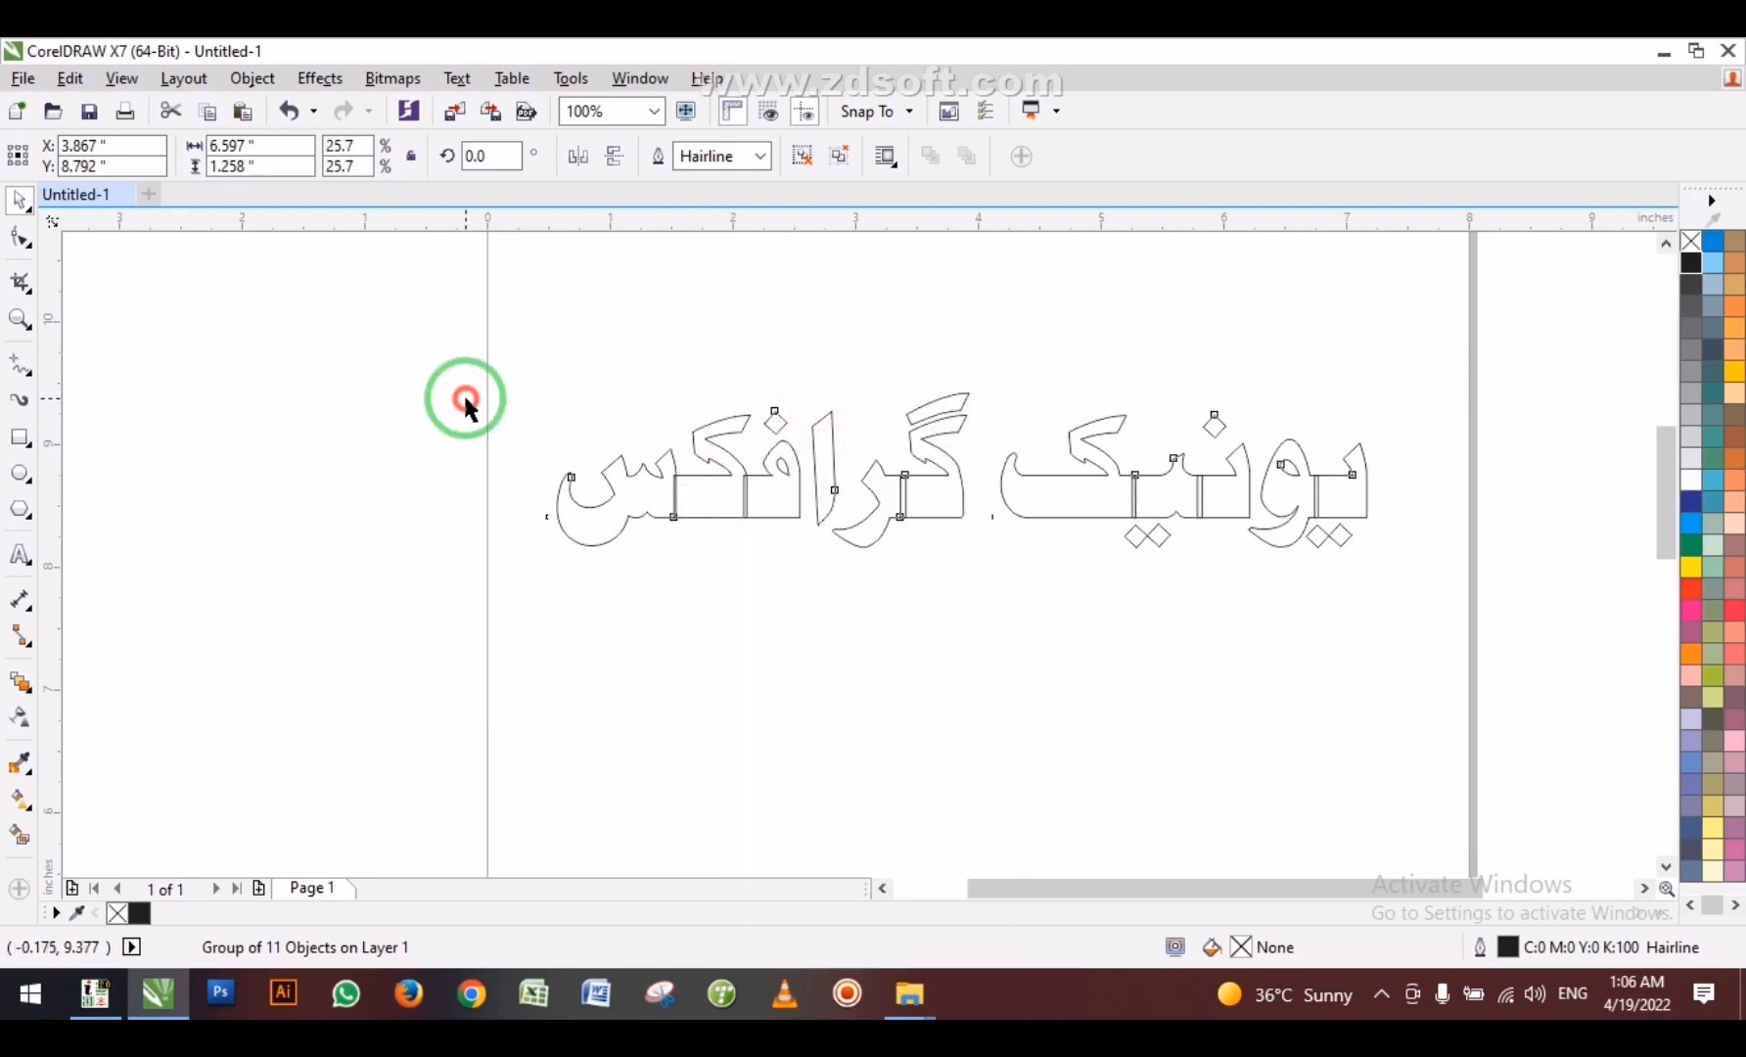
drag(836, 486, 1495, 645)
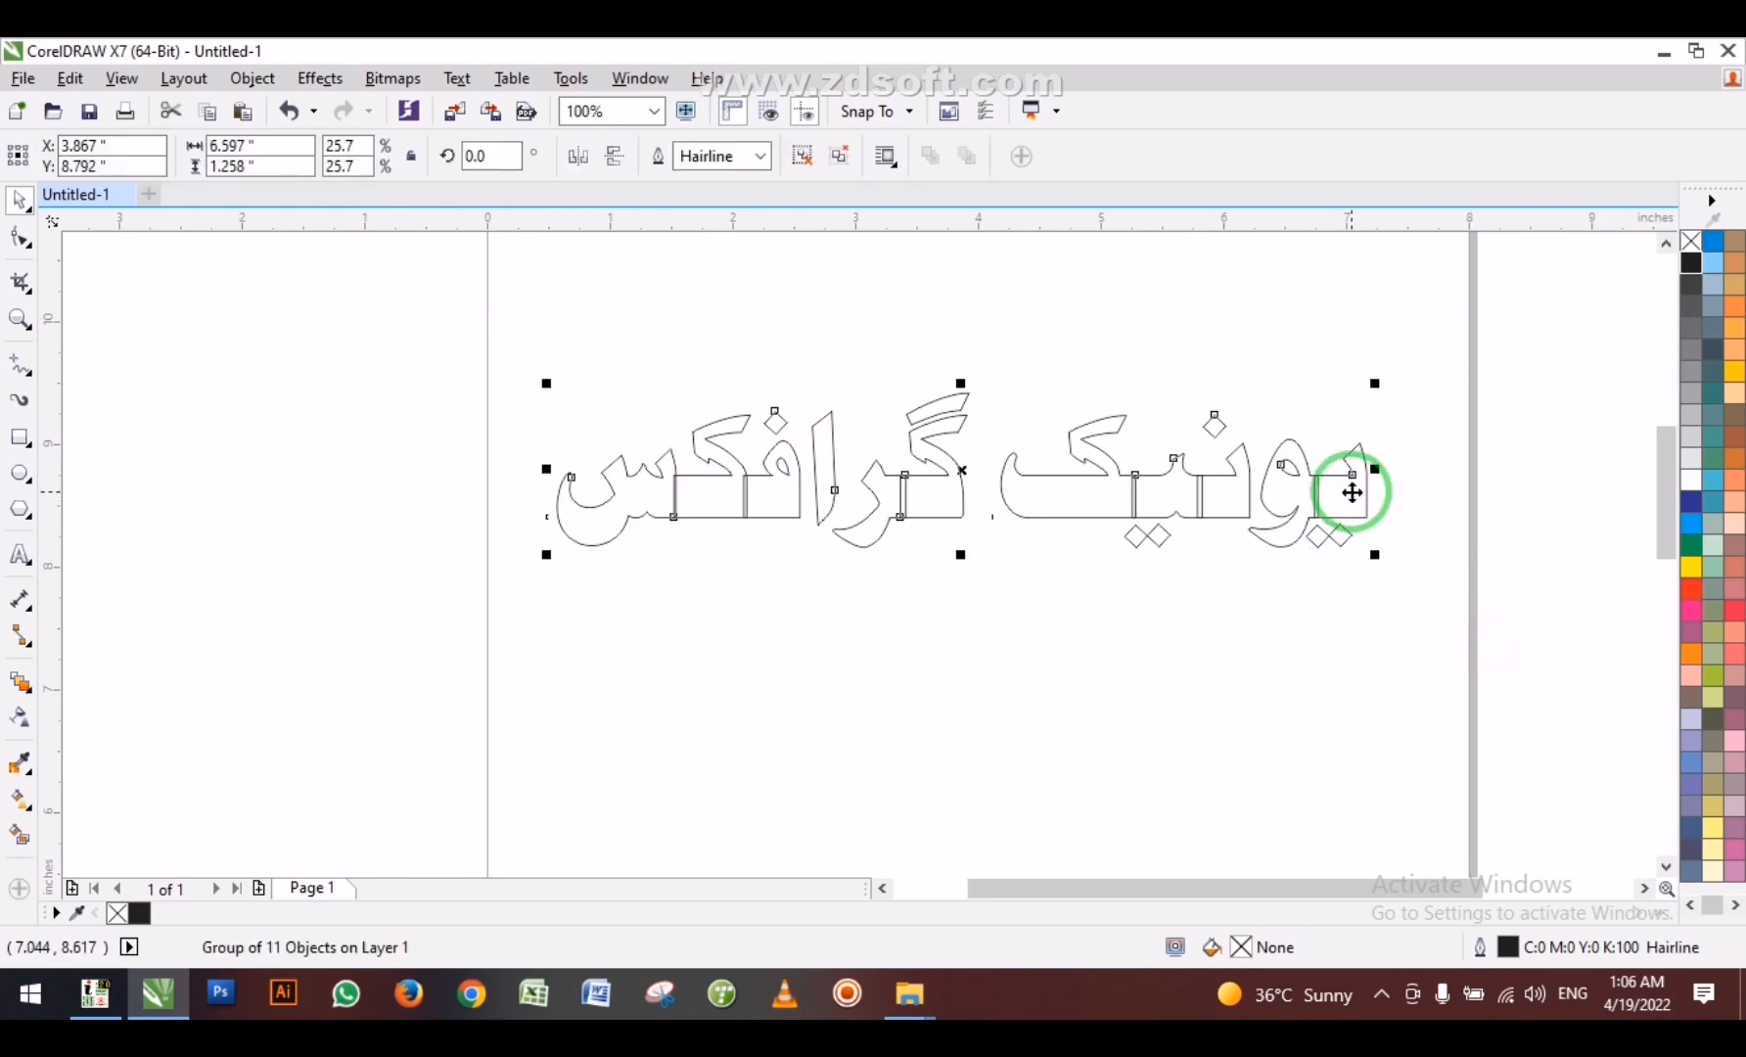
right_click(1352, 494)
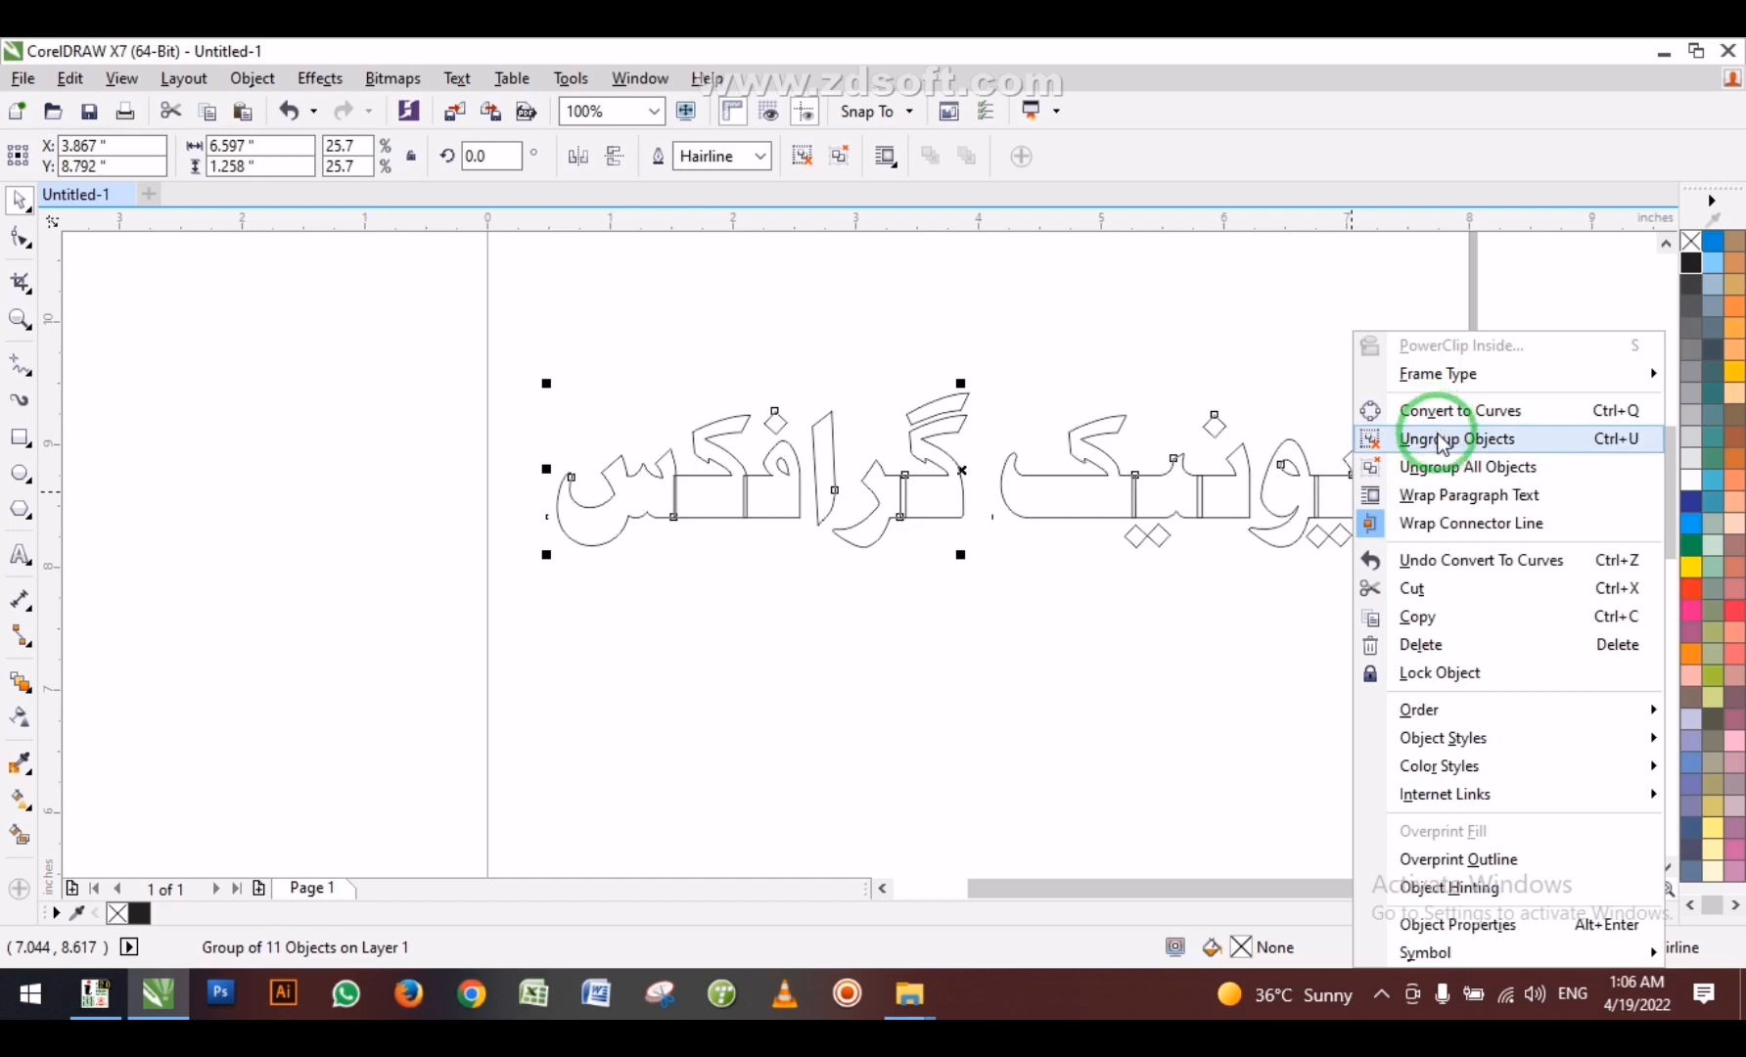
click(1219, 686)
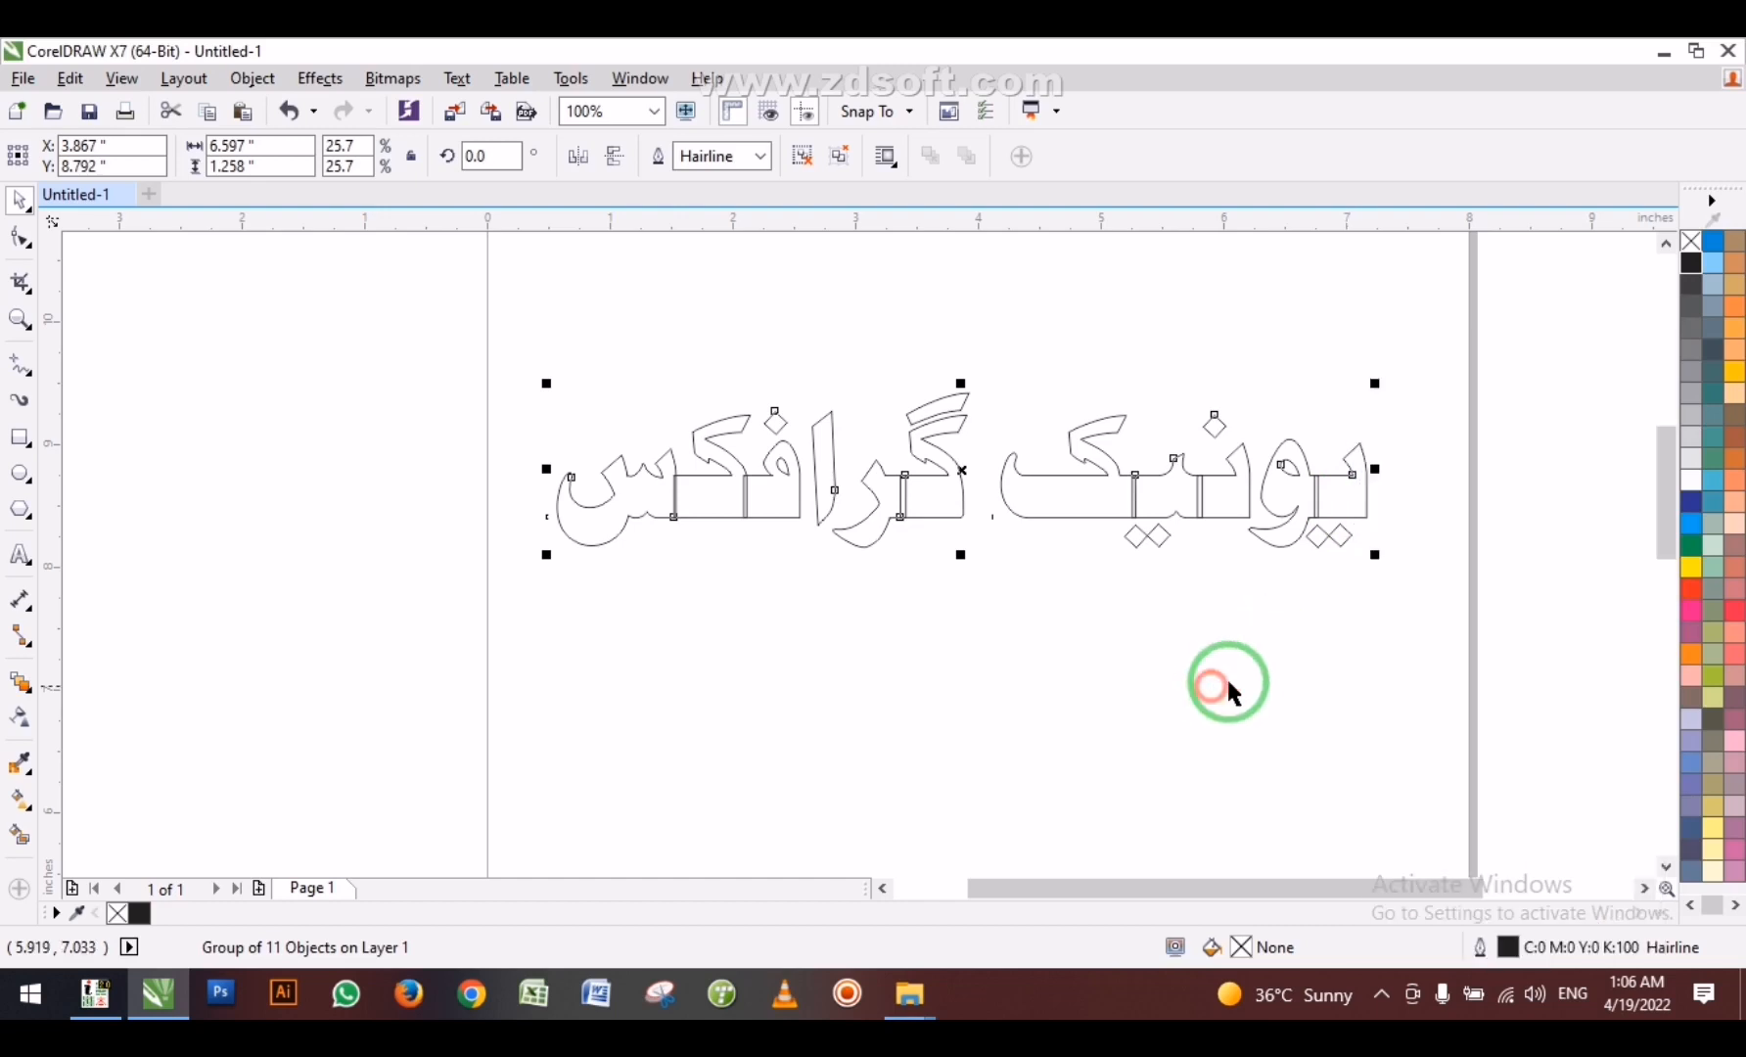
Duplicate the outlined text group about 2.1 inches straight below the original.
drag(1465, 651, 323, 269)
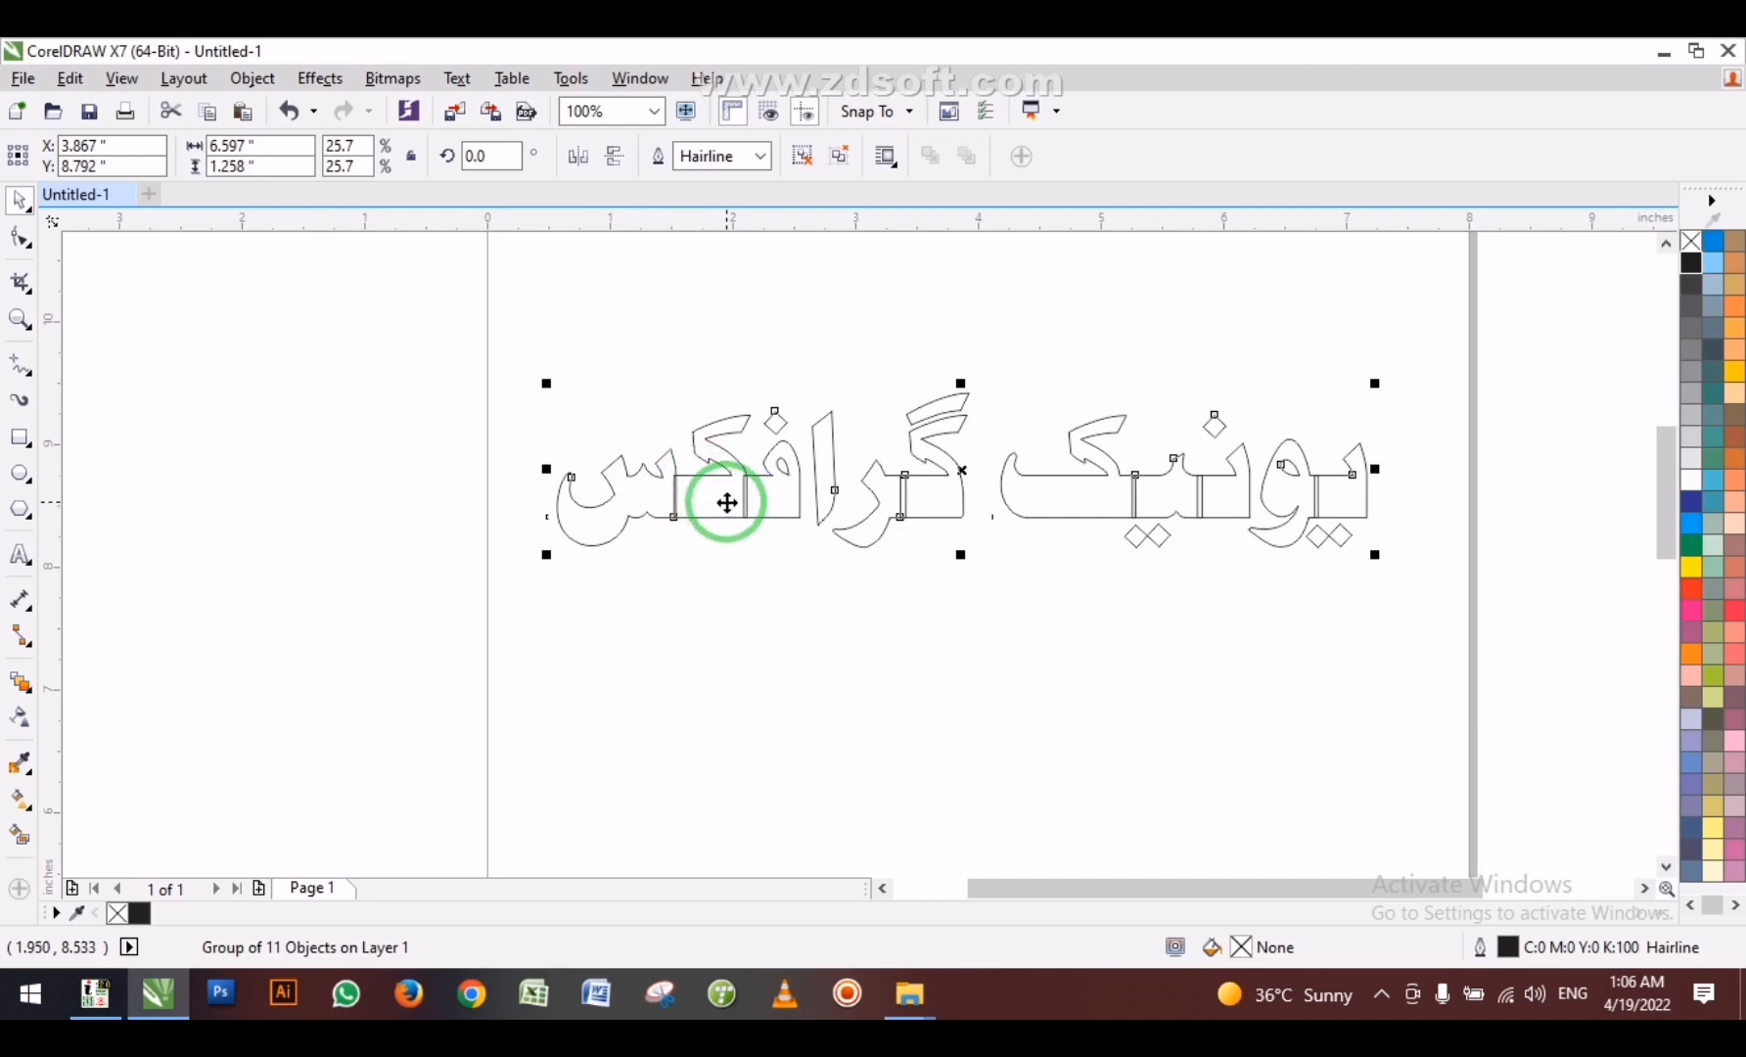
drag(727, 502, 741, 757)
right_click(741, 757)
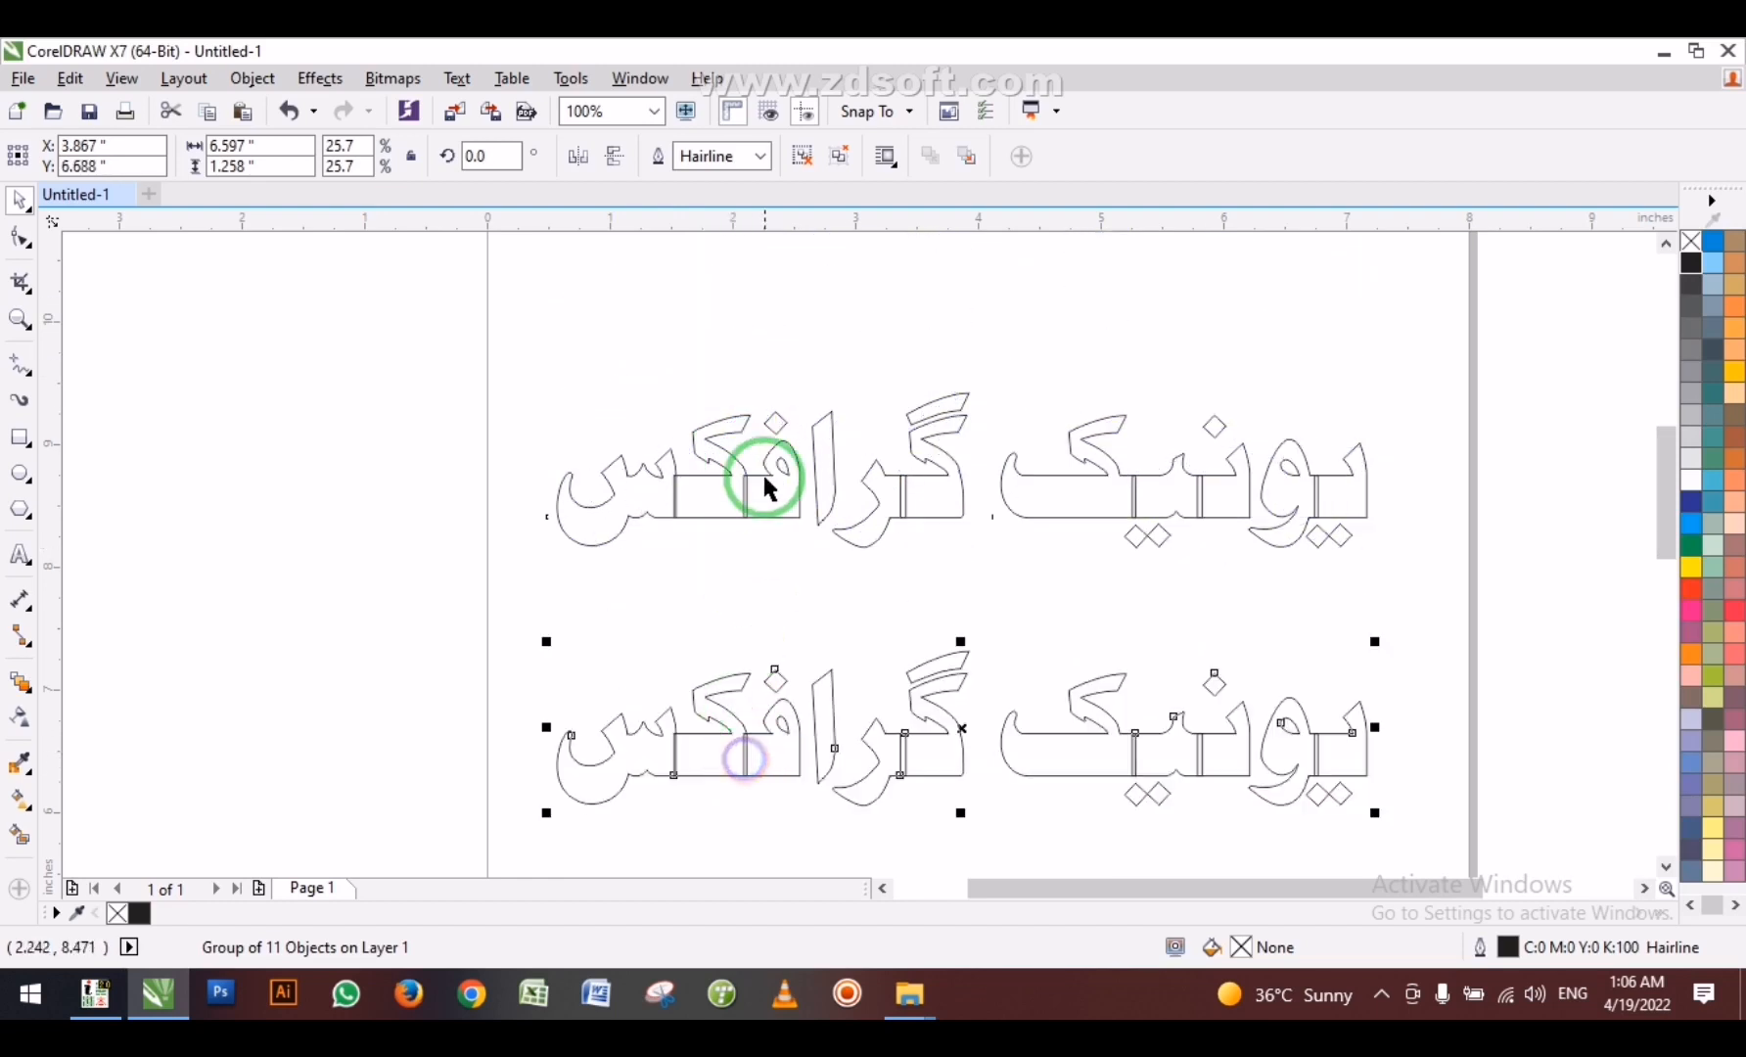
scroll(761, 471, down, 2)
drag(428, 342, 1255, 827)
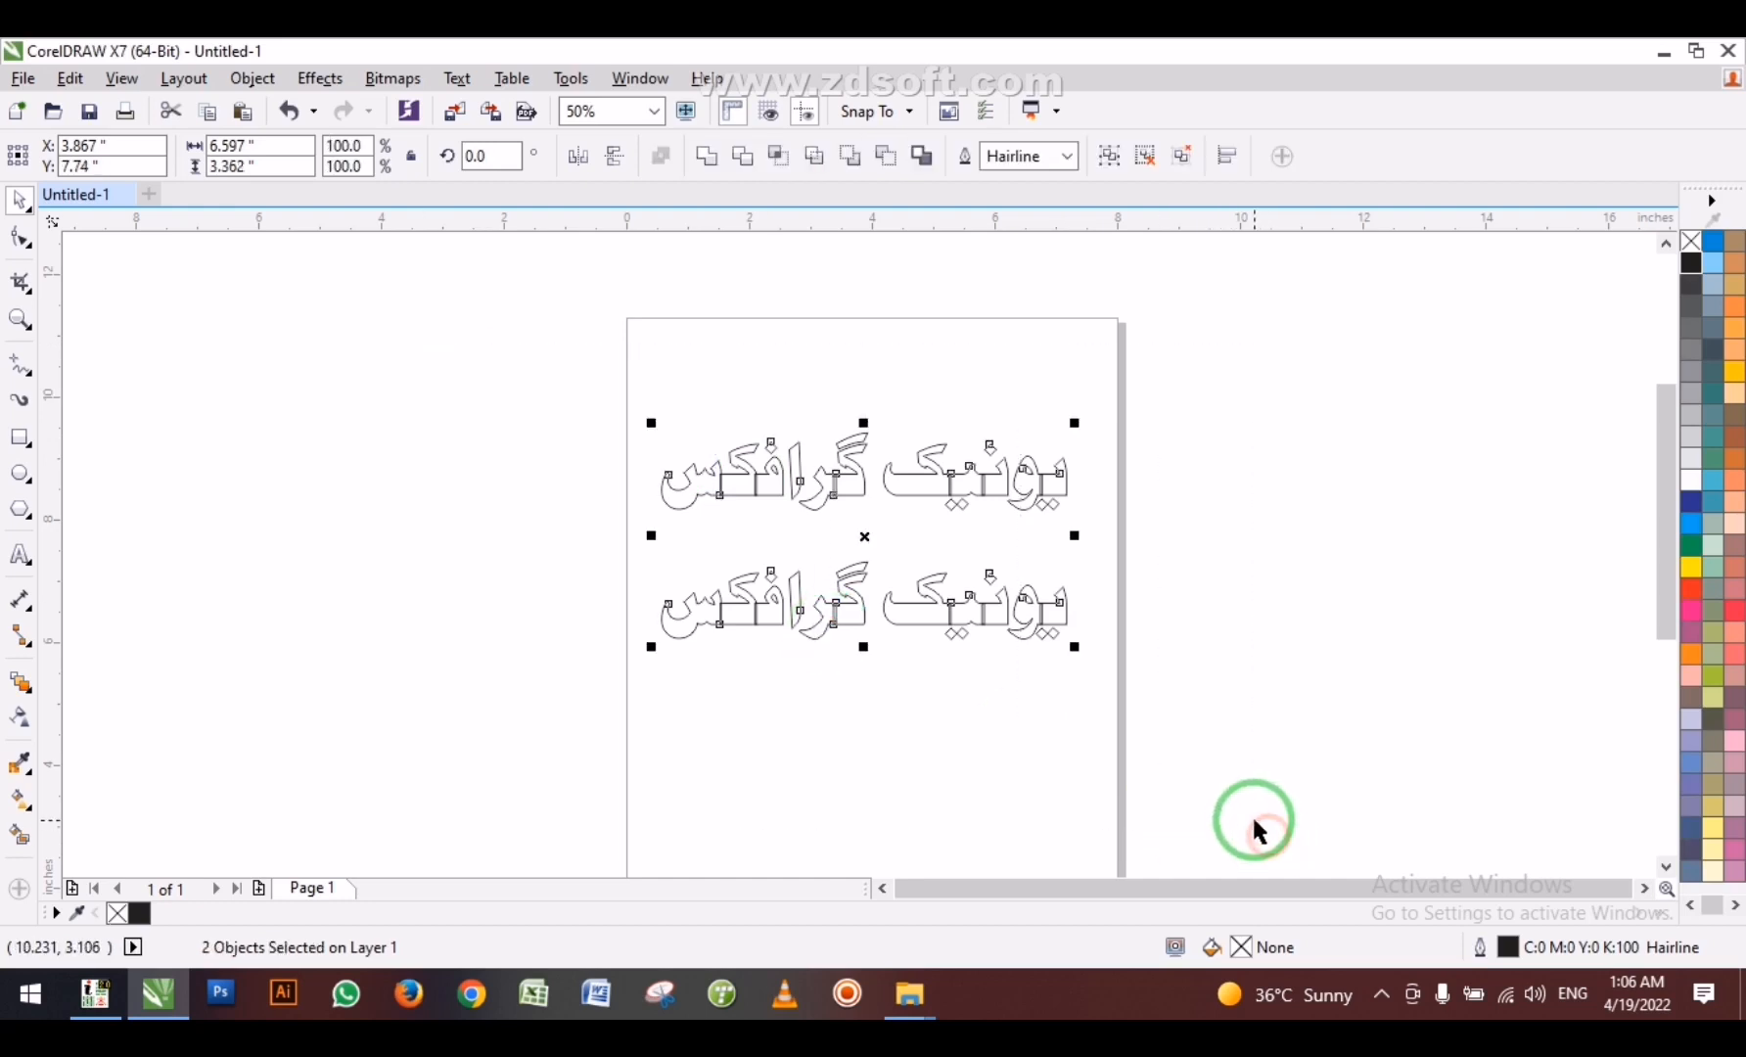
key(shift+F2)
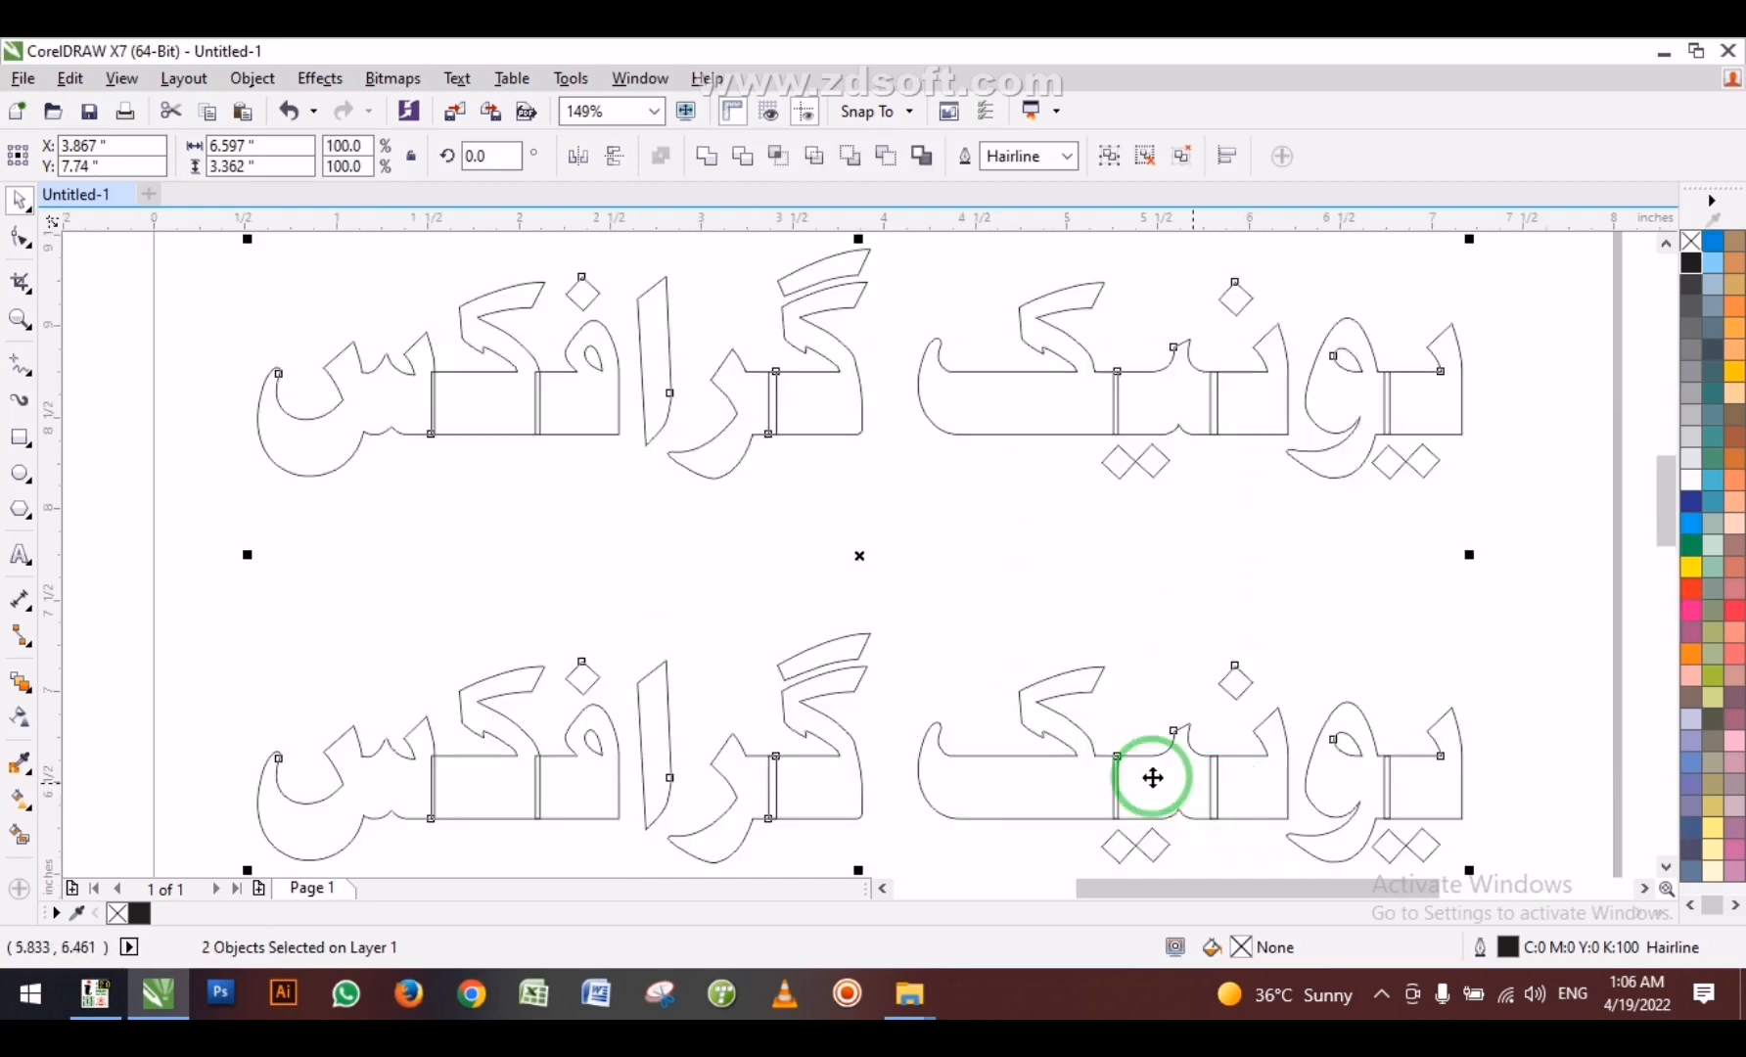
click(1052, 734)
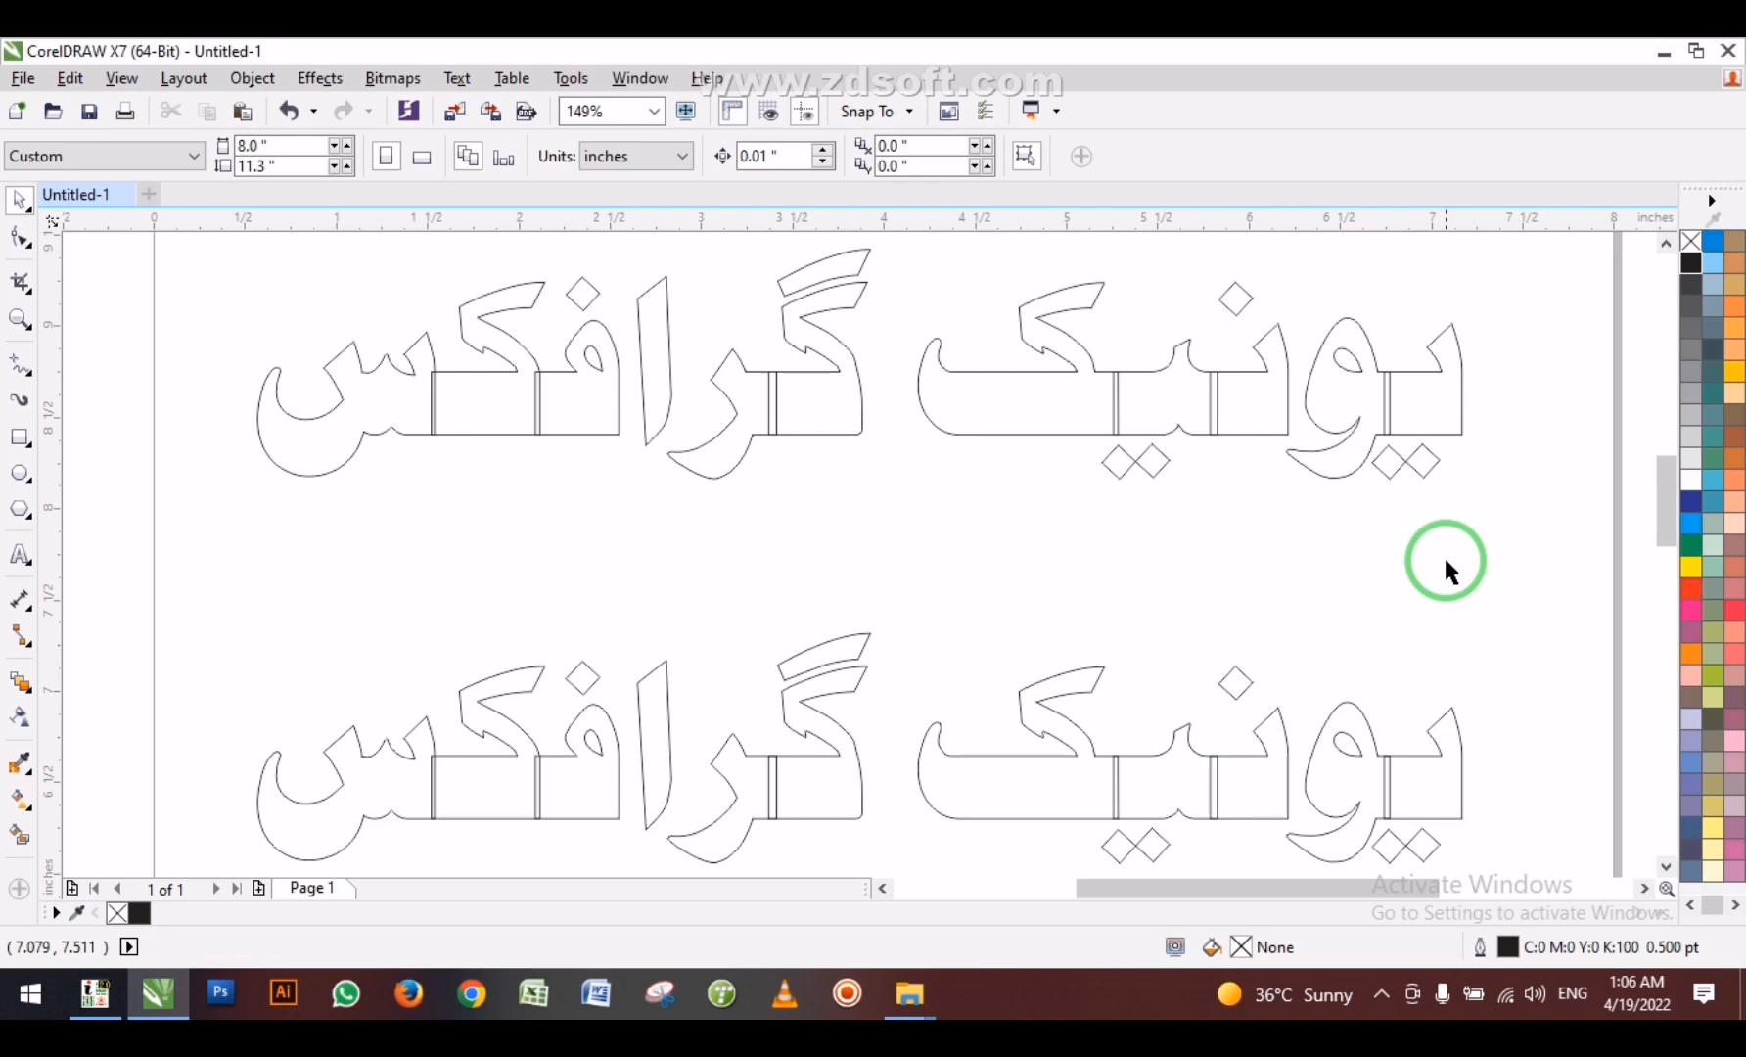
scroll(1125, 558, down, 2)
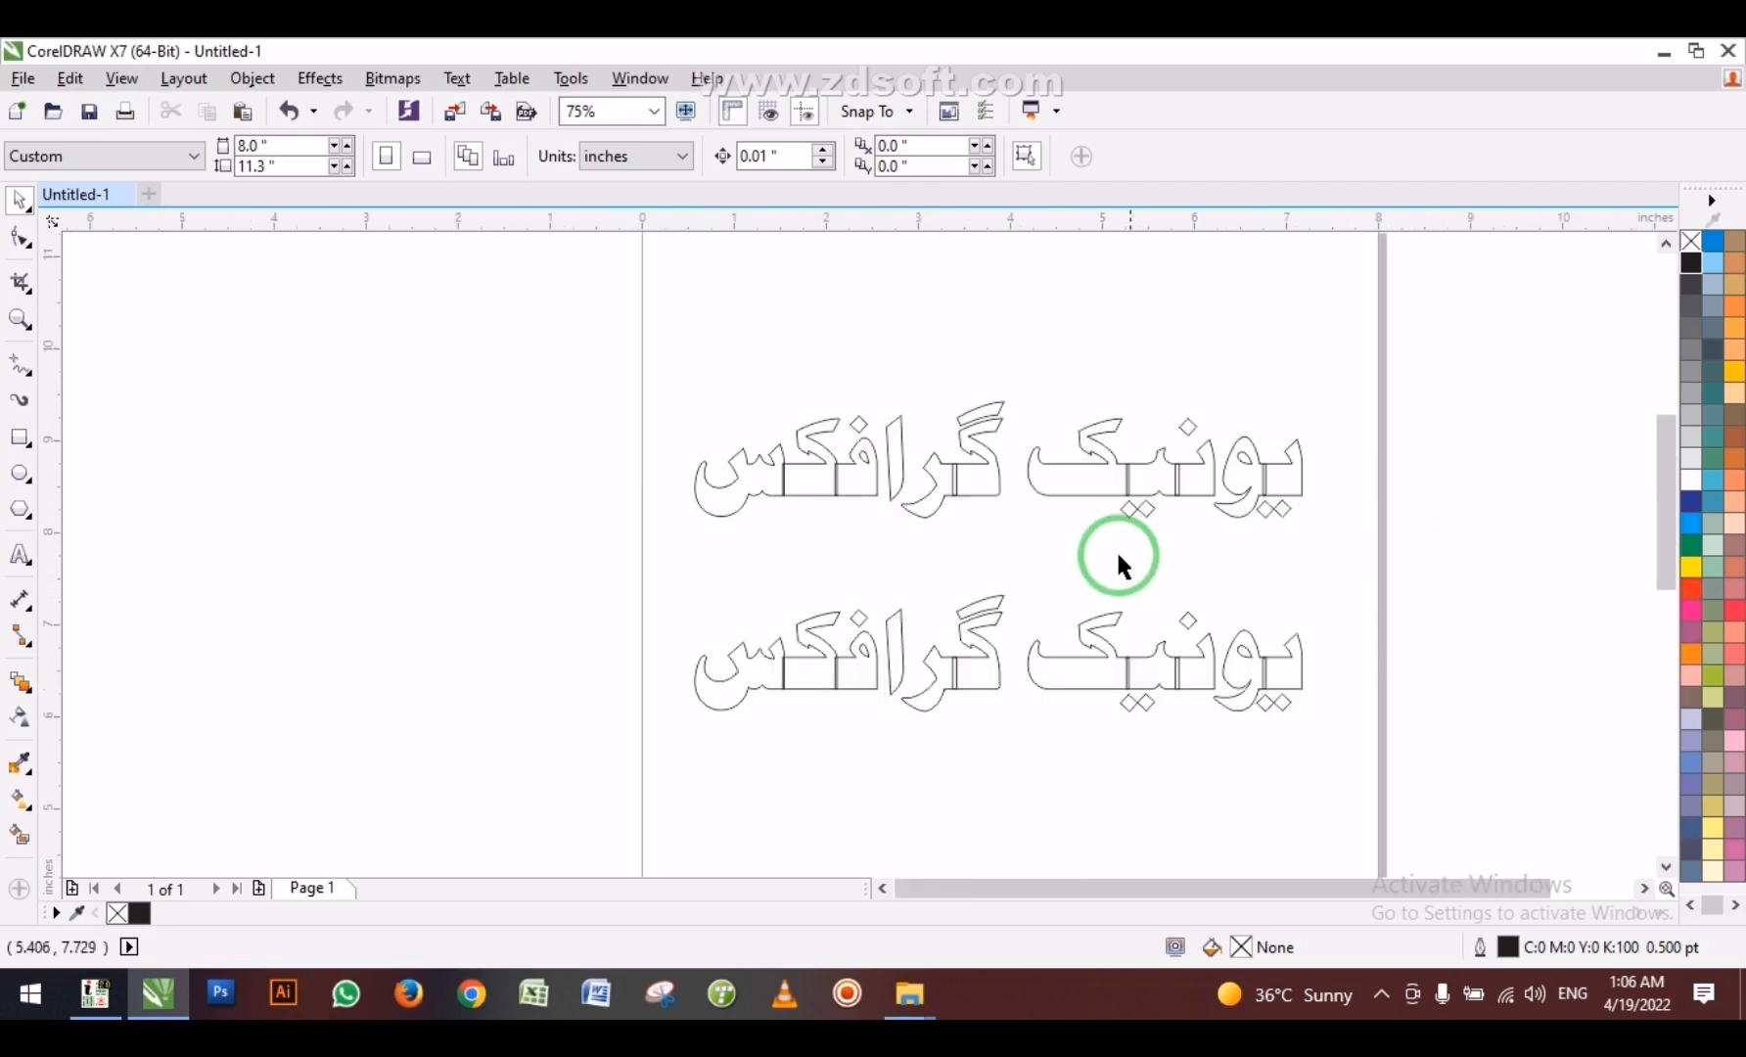
drag(620, 376, 1529, 879)
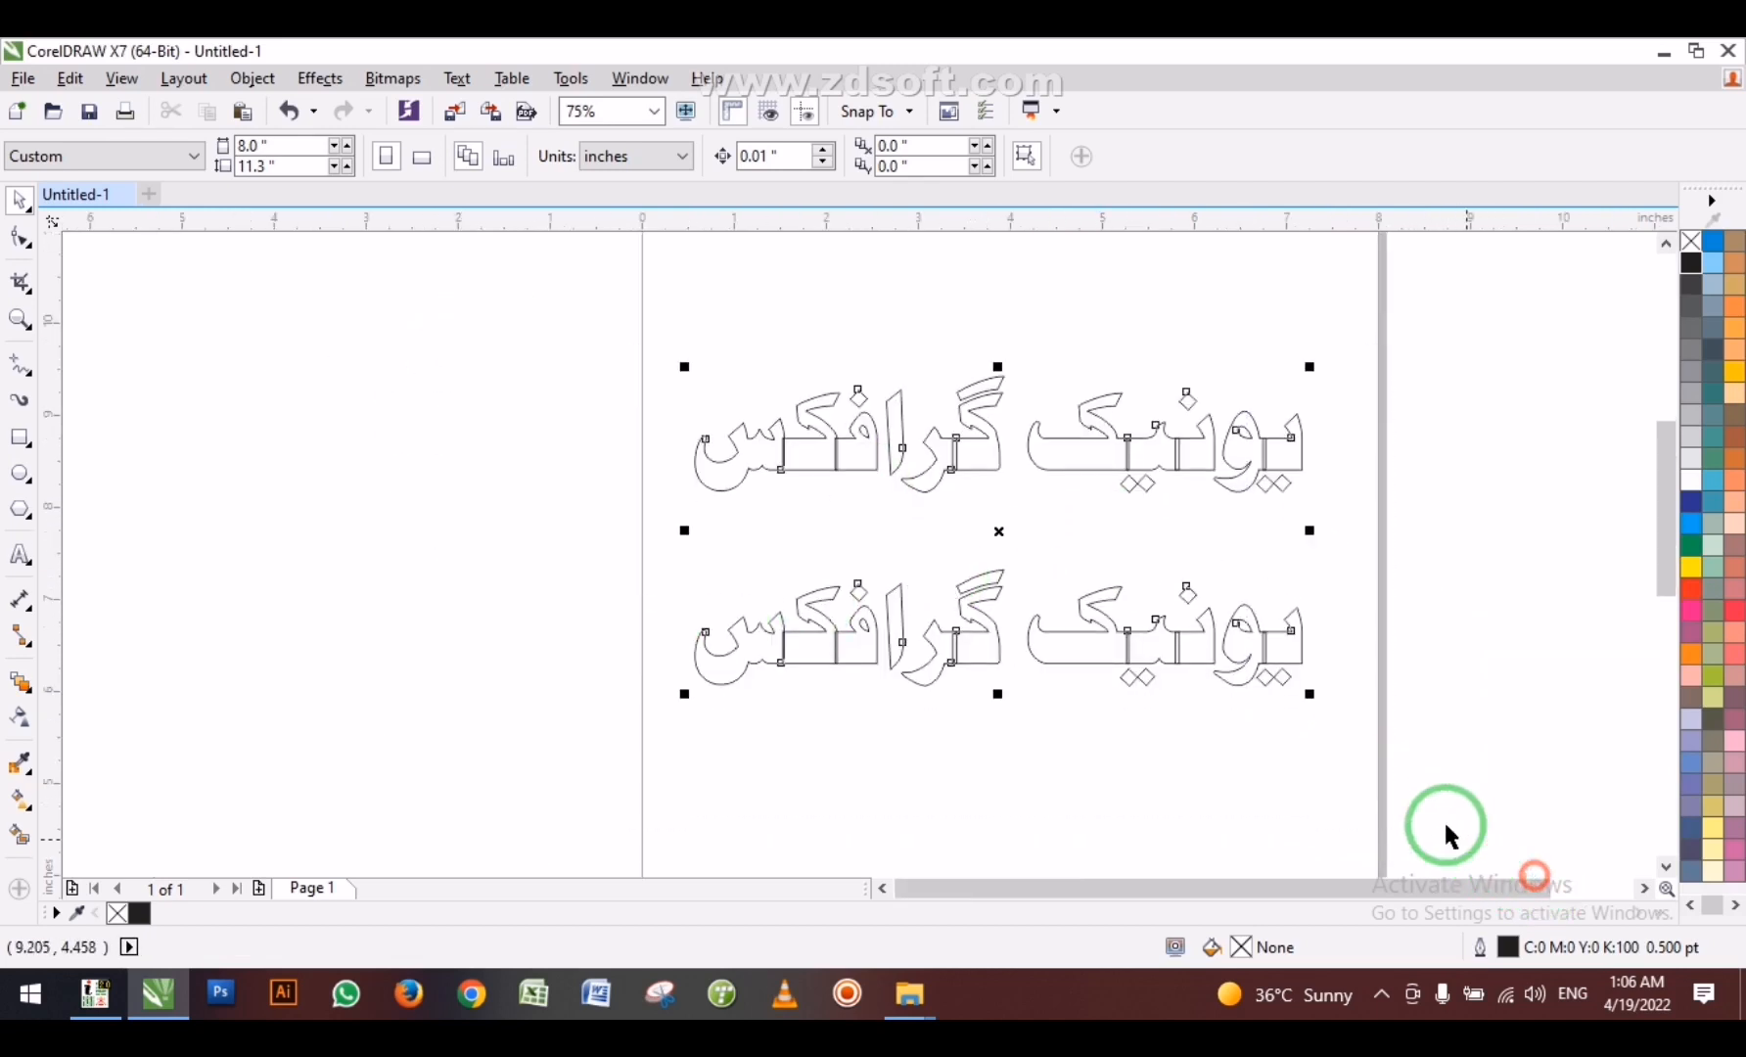
click(1246, 726)
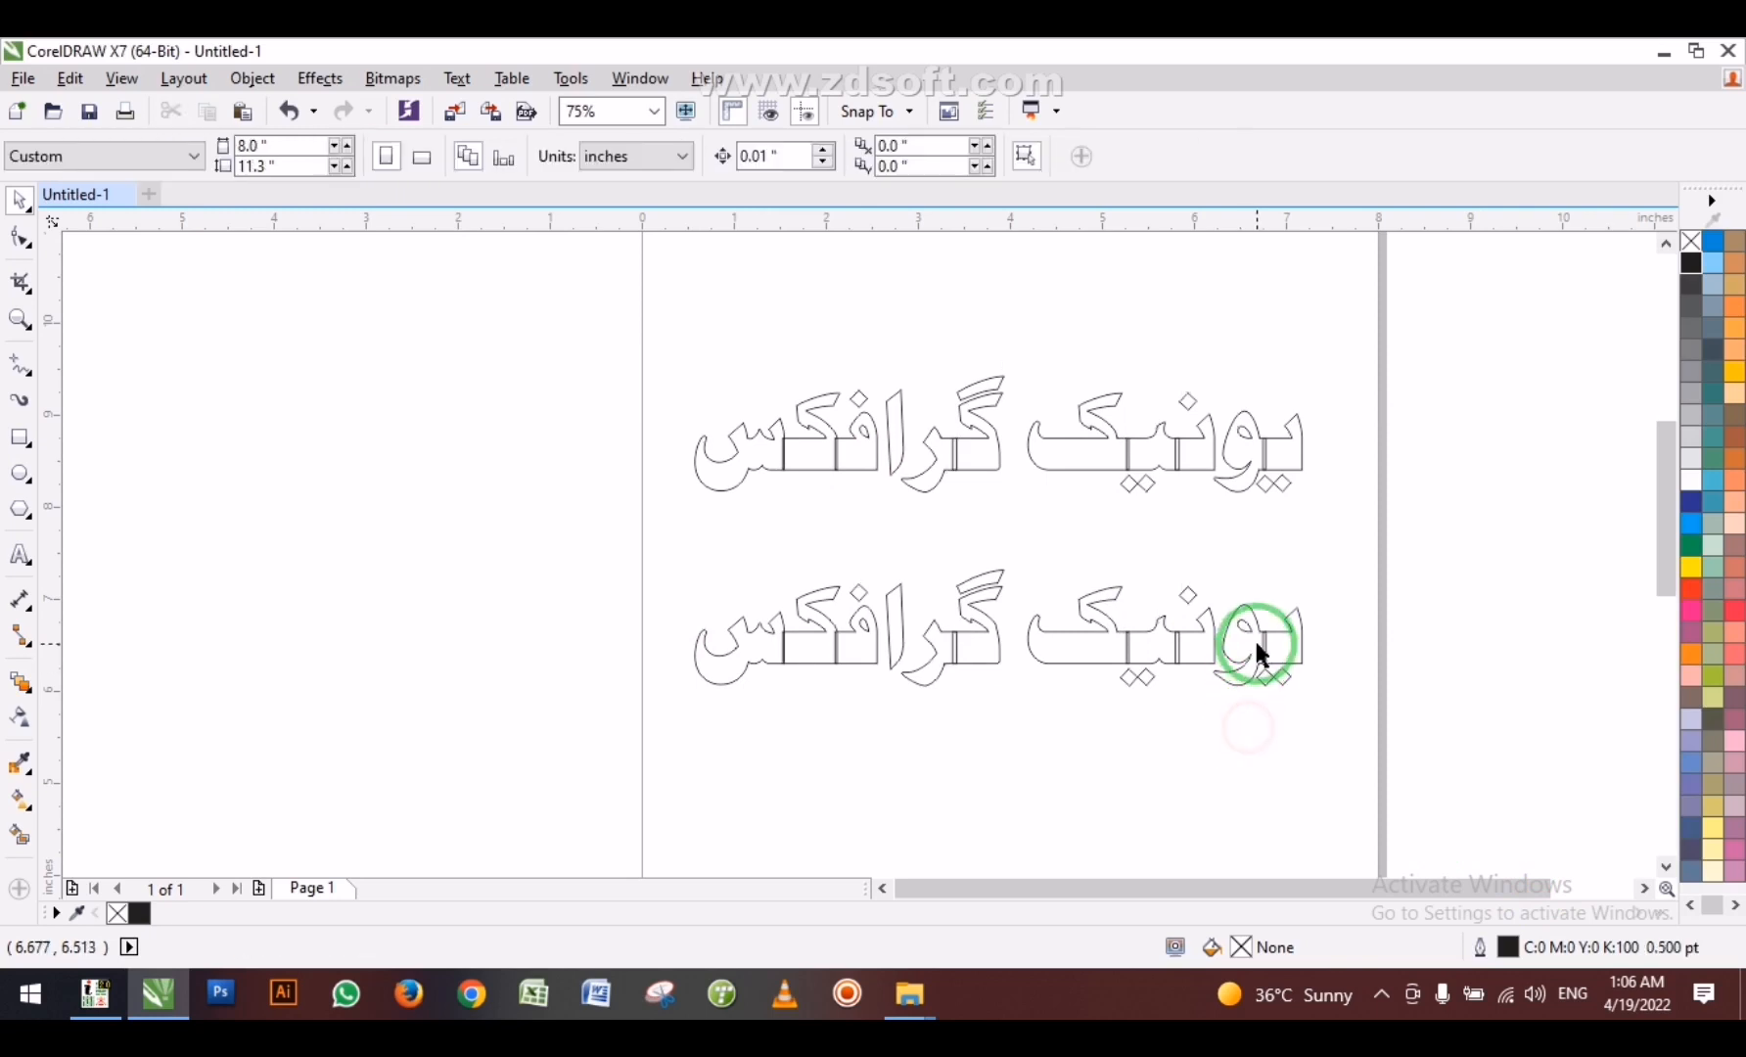
Ungroup the lower copy of the text into separate letter objects.
scroll(1251, 654, up, 2)
click(1311, 654)
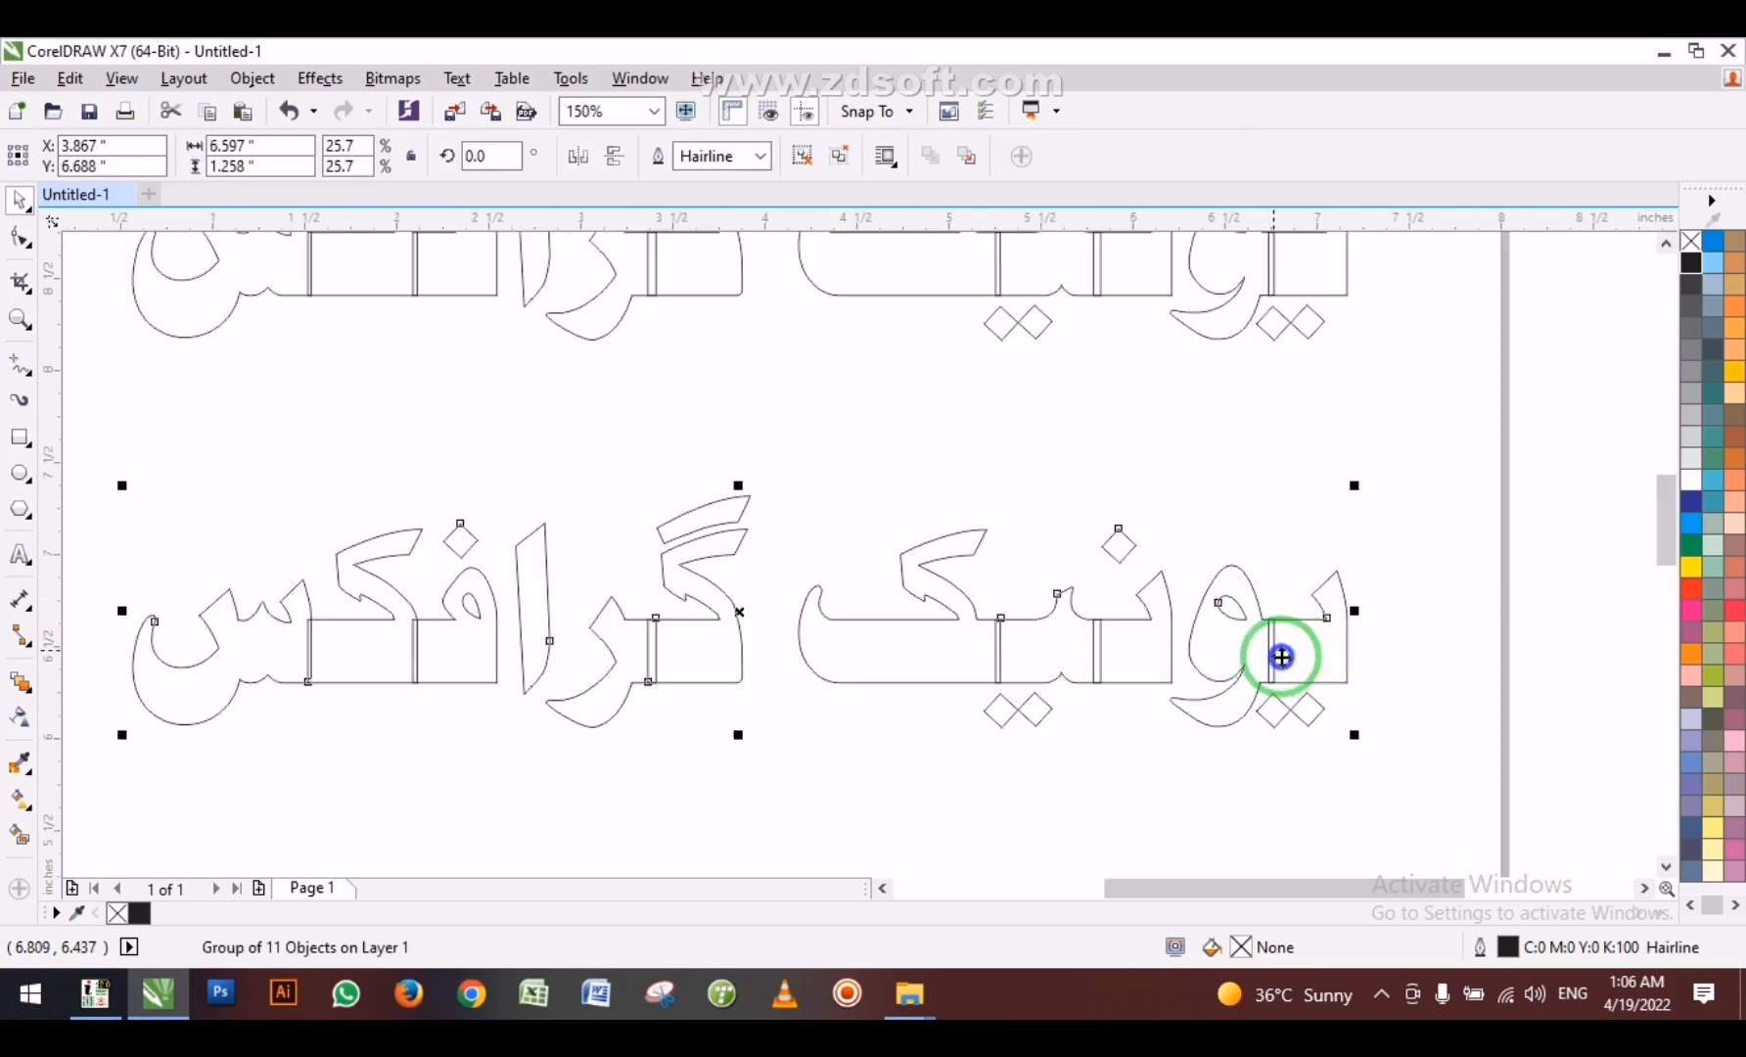
right_click(1281, 657)
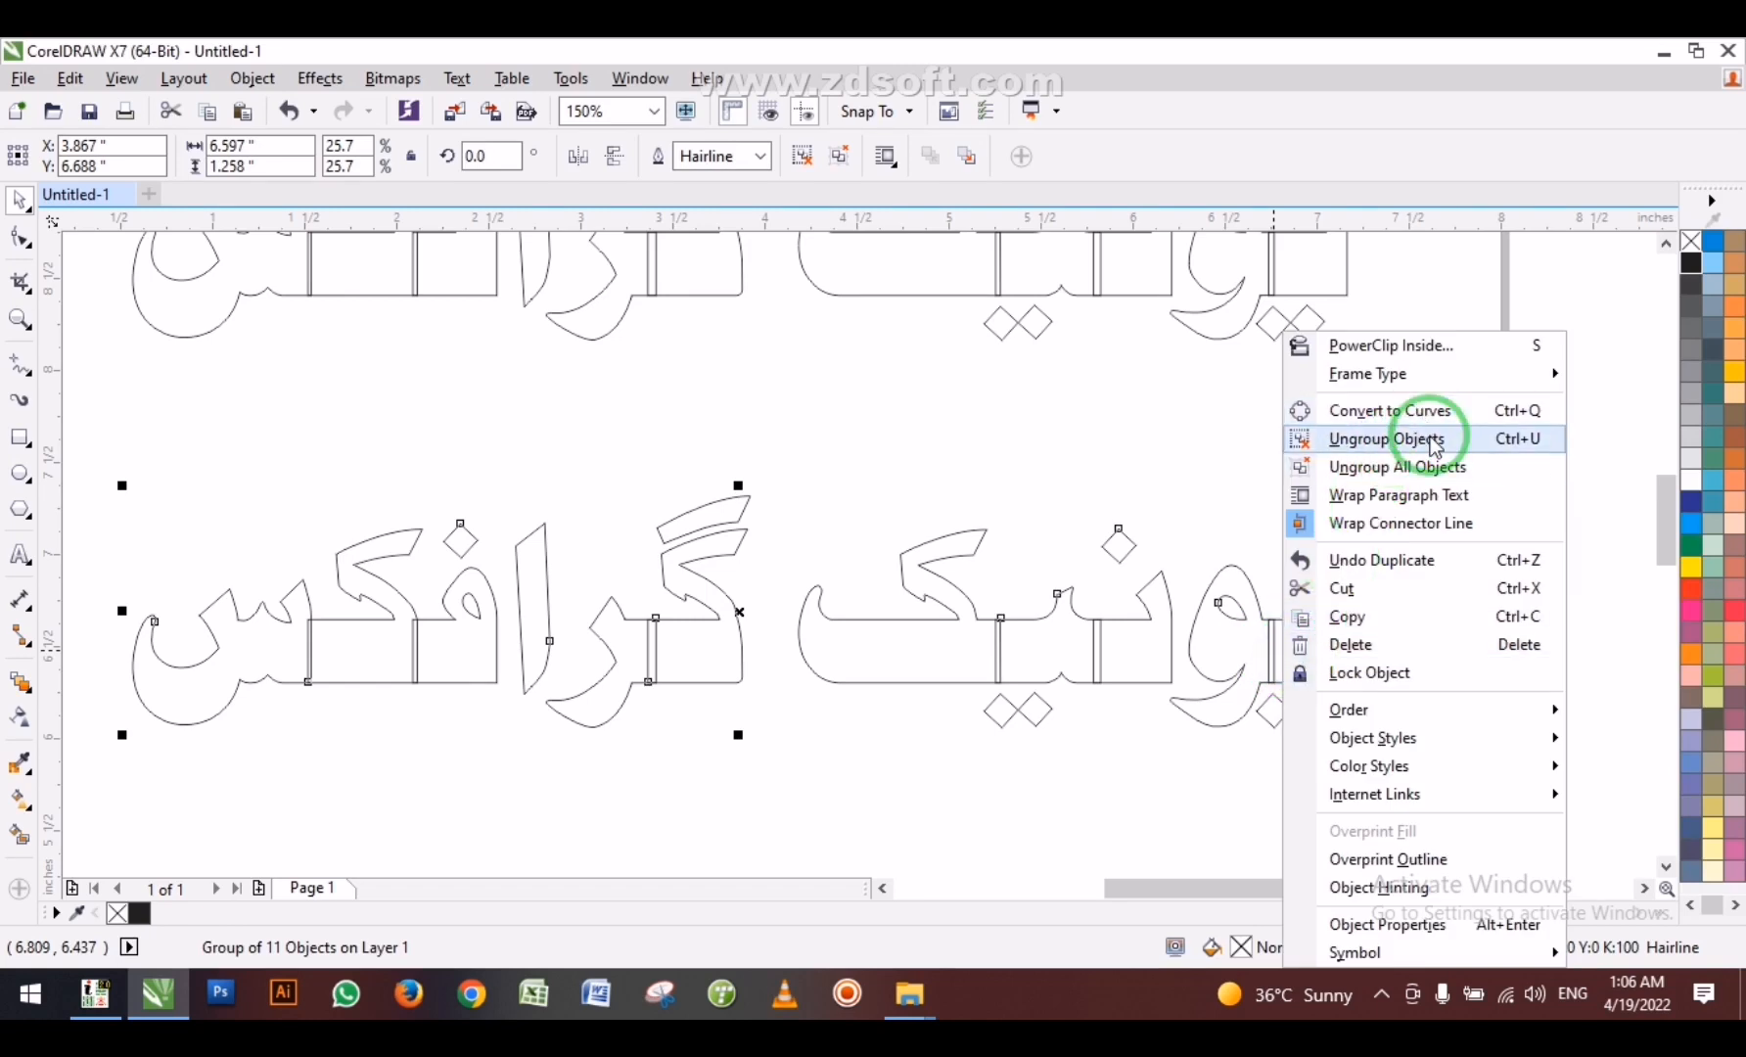
click(1435, 442)
click(1442, 550)
Weld the first two letters, ی and و, of the lower text into a single curve.
click(1312, 648)
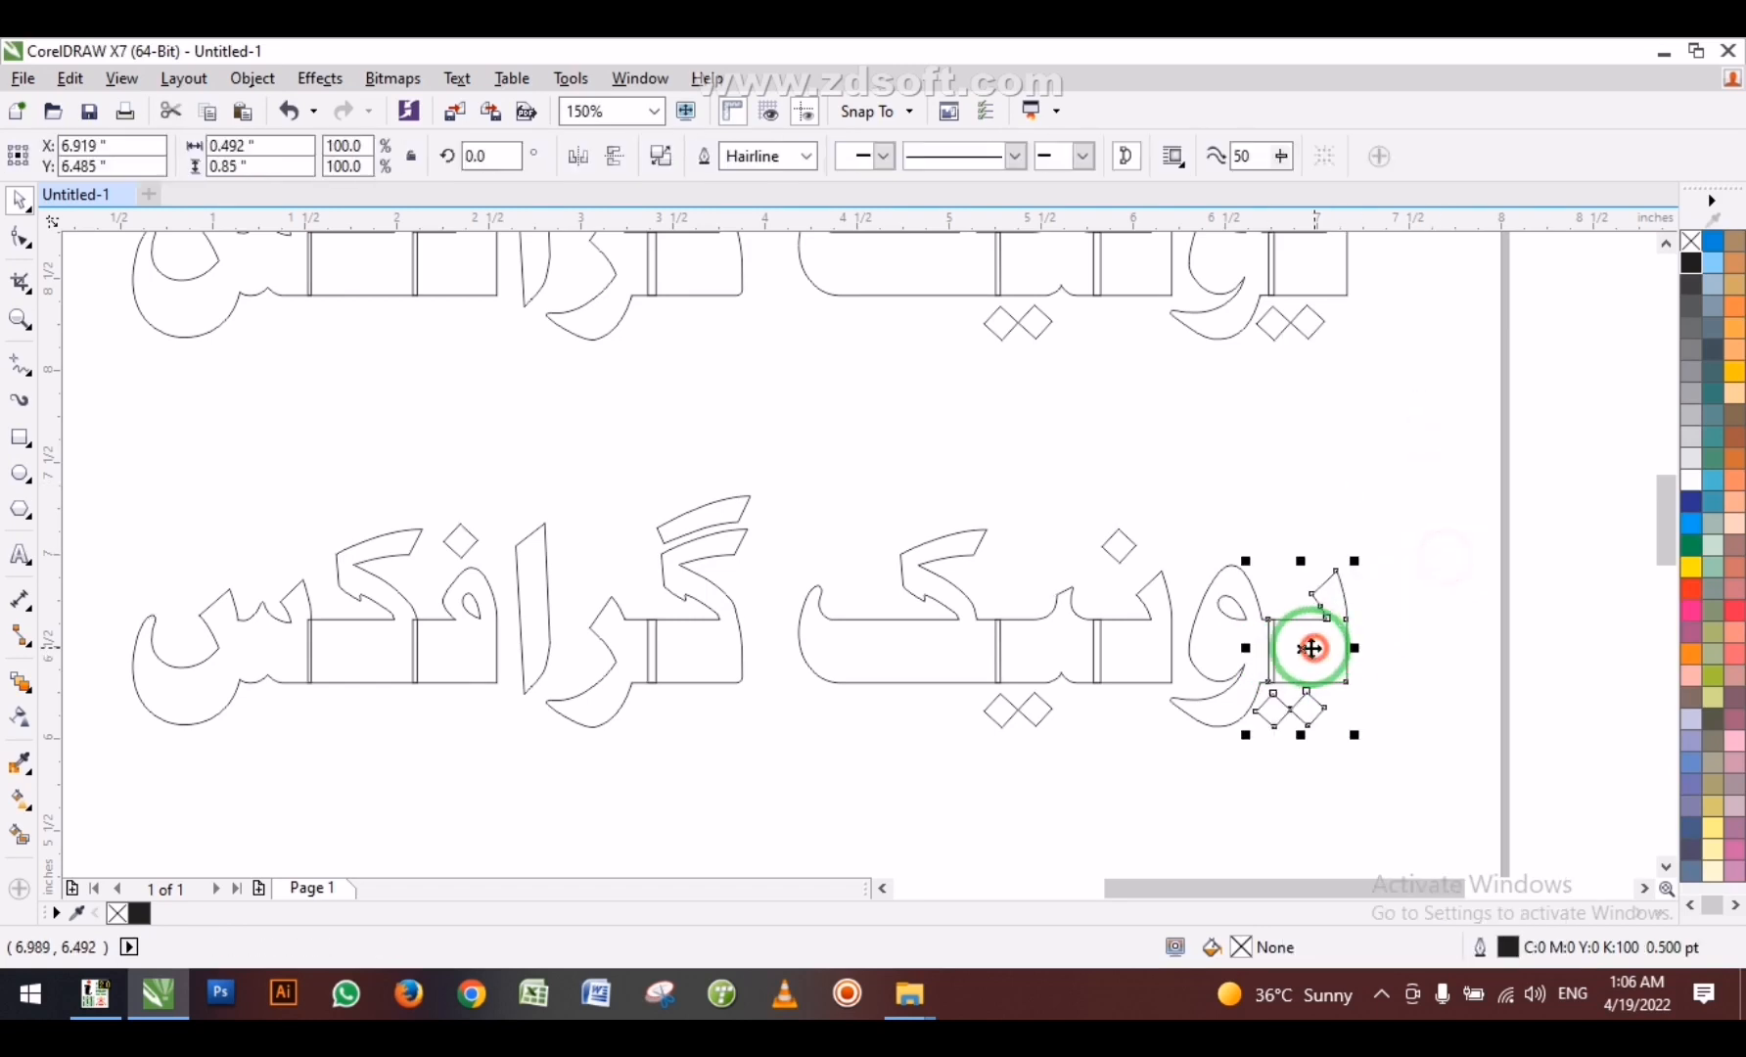
shift+click(1204, 676)
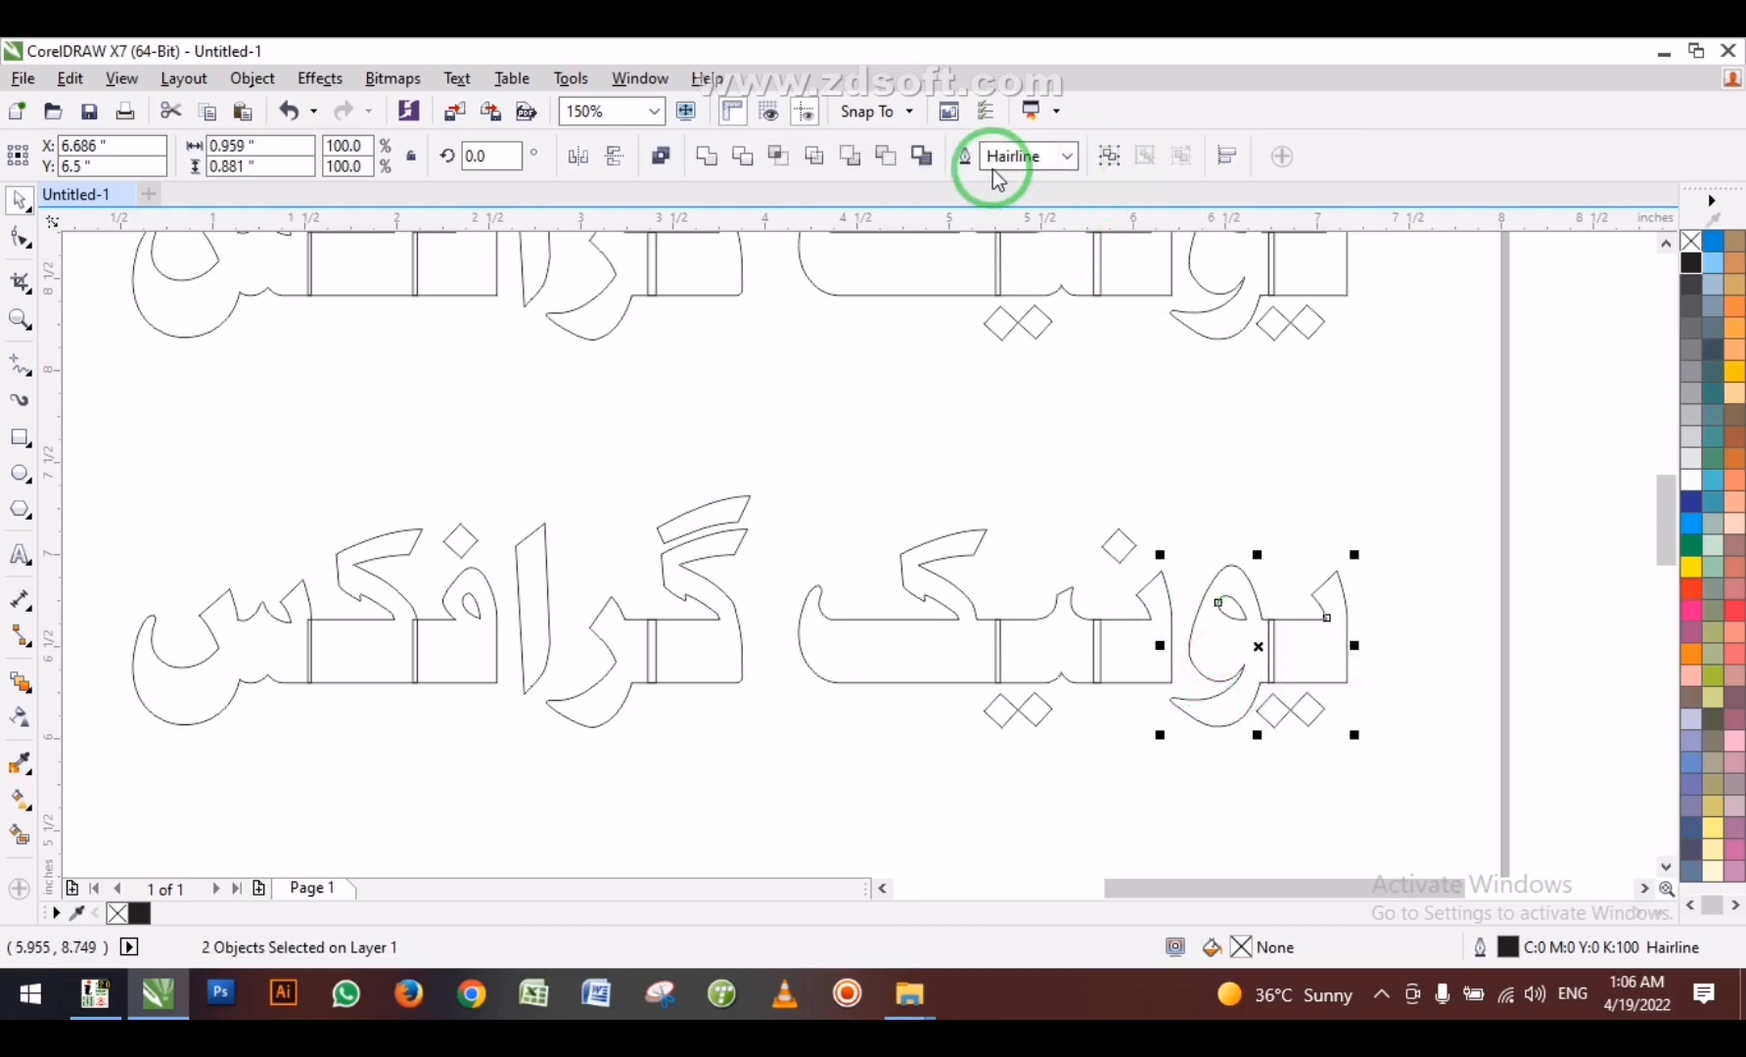
click(709, 157)
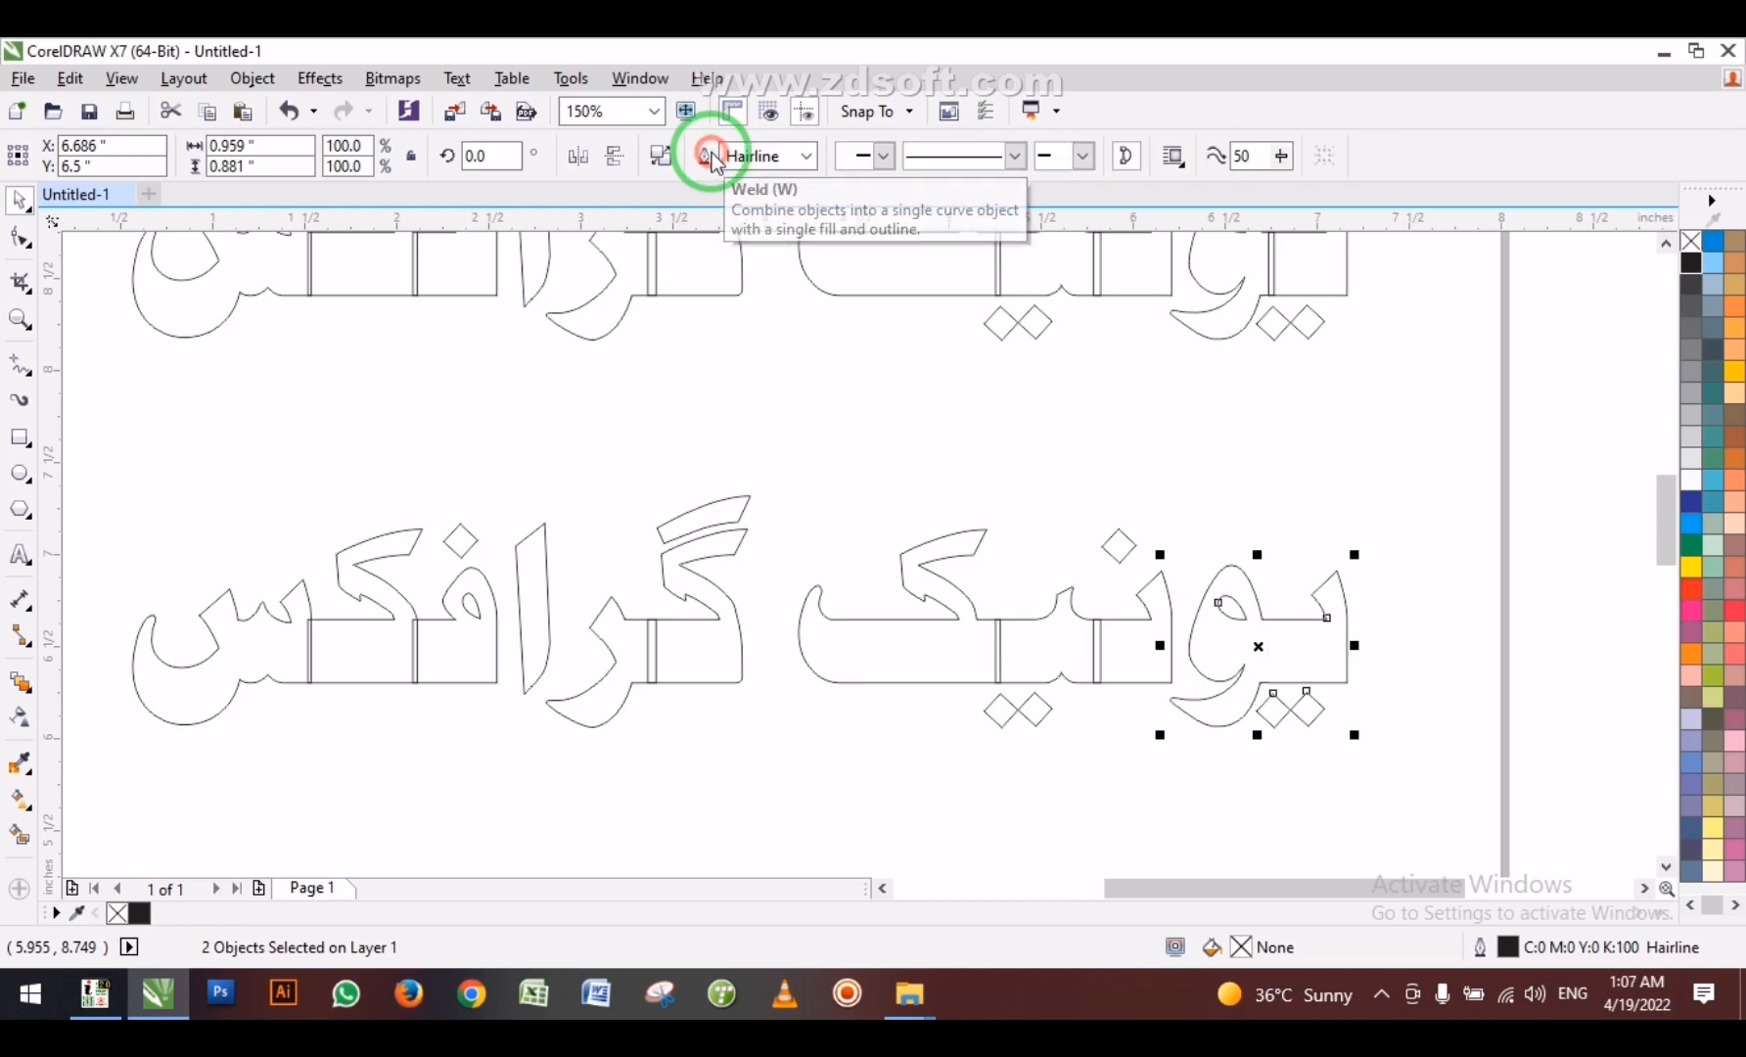
Weld the letters ن, ی and ک at the end of the lower text's first word into a single curve.
click(1082, 773)
click(1137, 654)
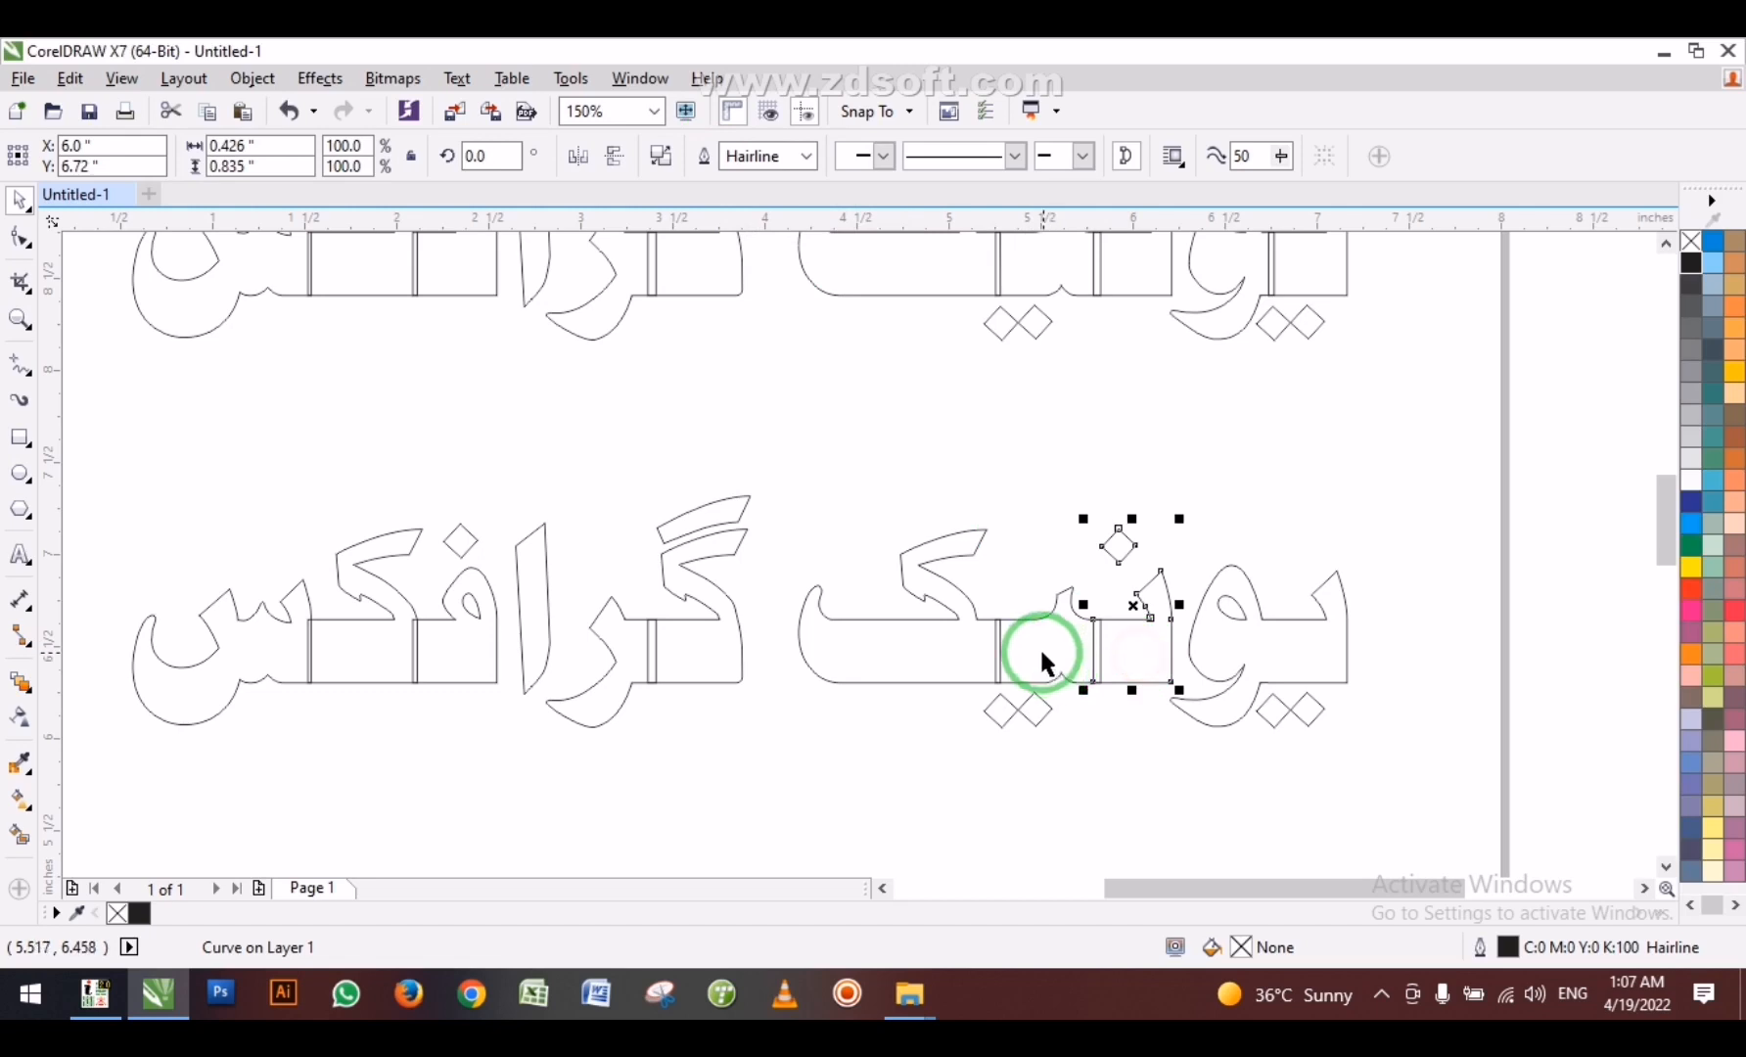
shift+click(1040, 646)
shift+click(971, 659)
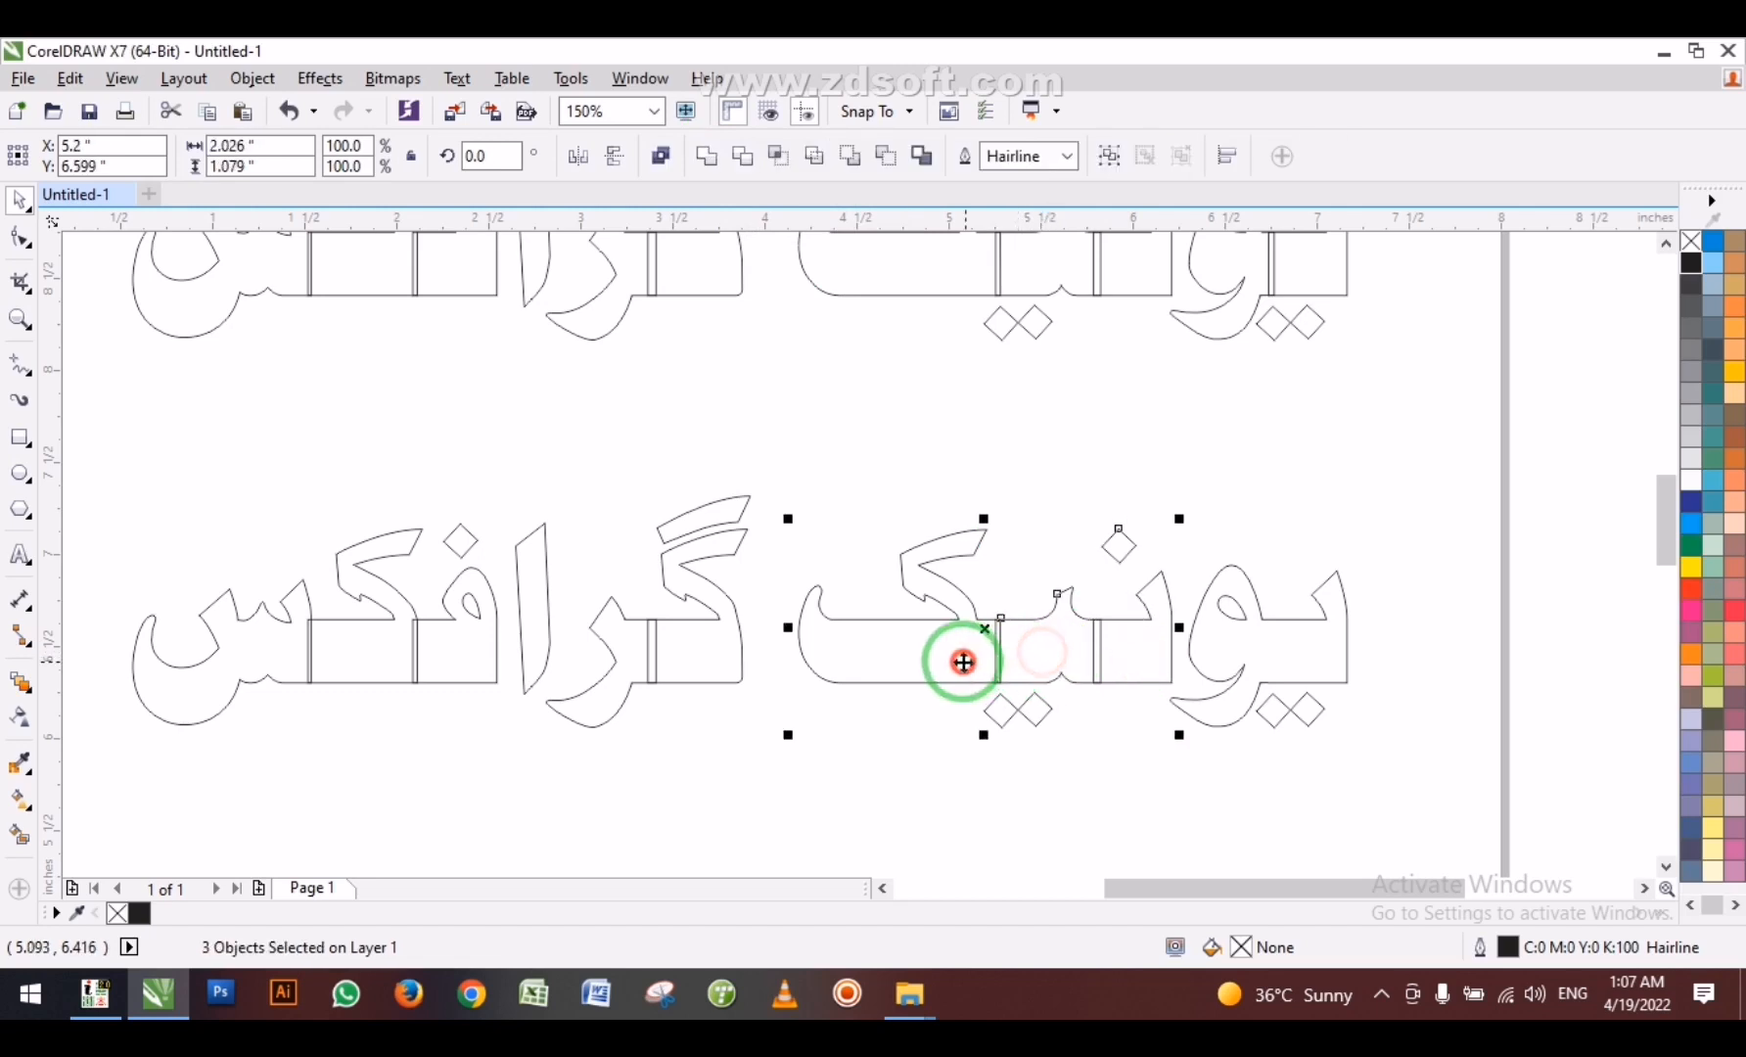
click(710, 155)
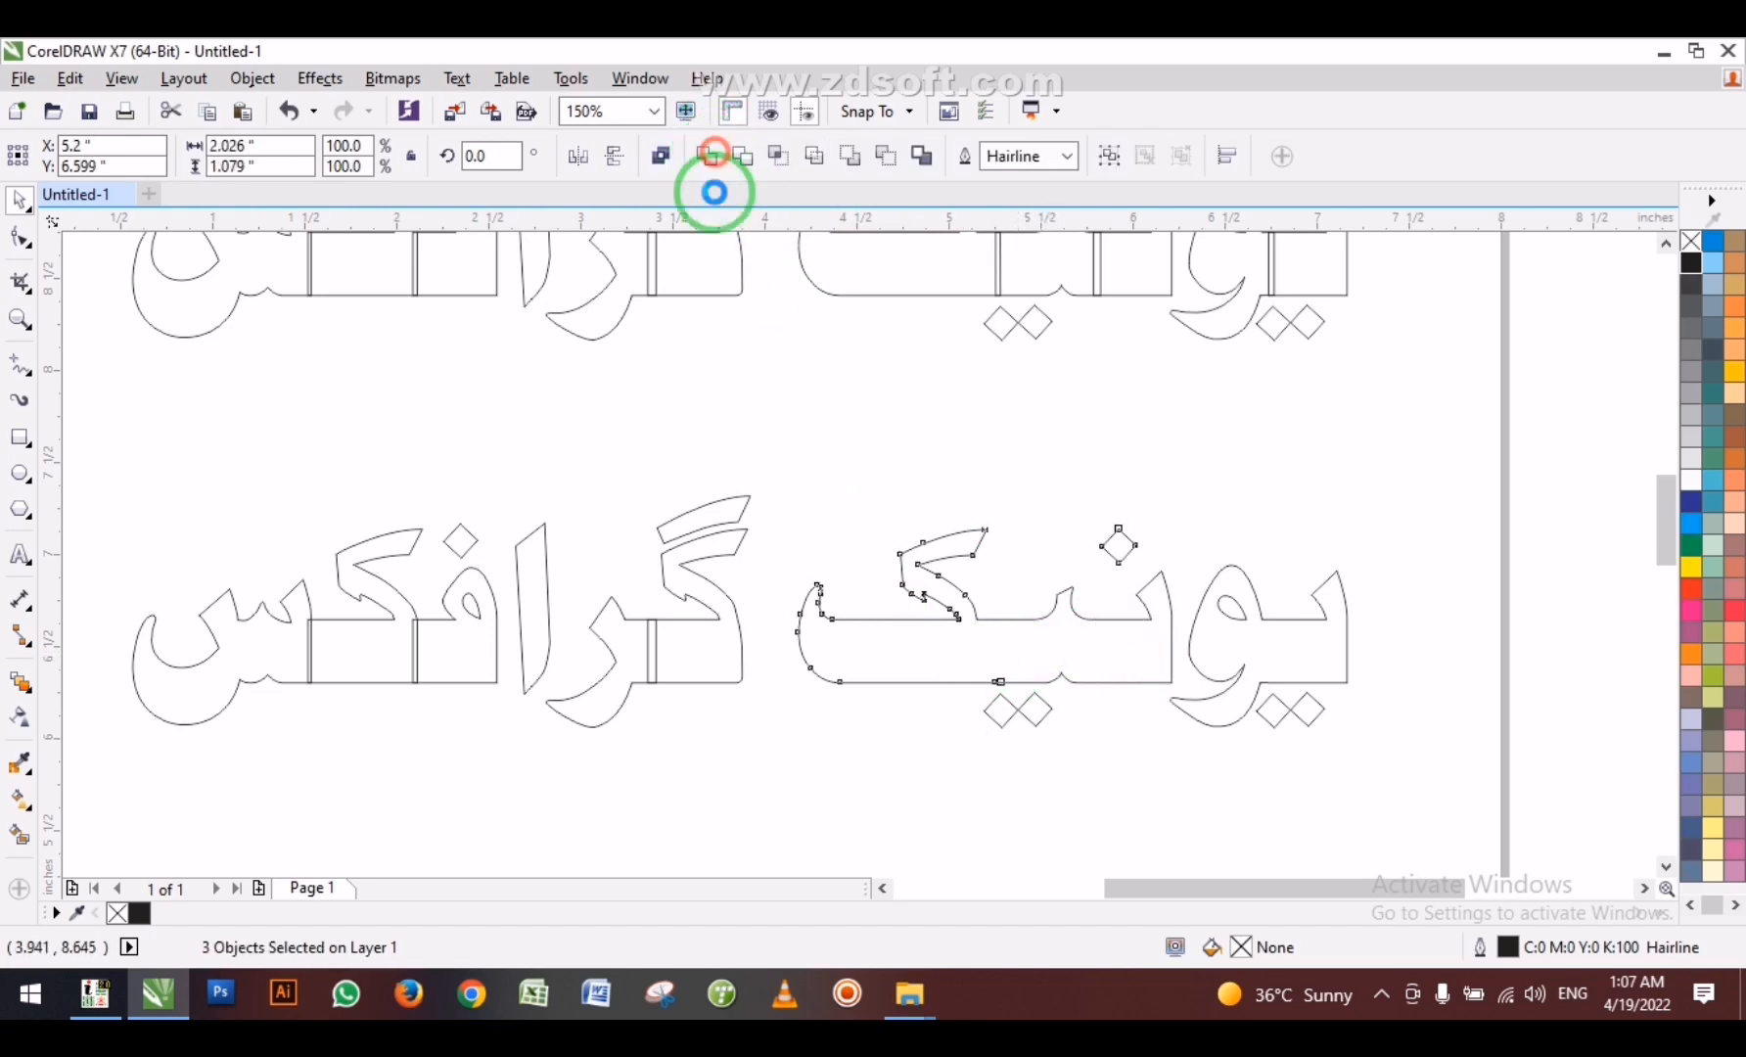
Weld the letters گ and ر of the lower text's second word into a single curve.
click(706, 651)
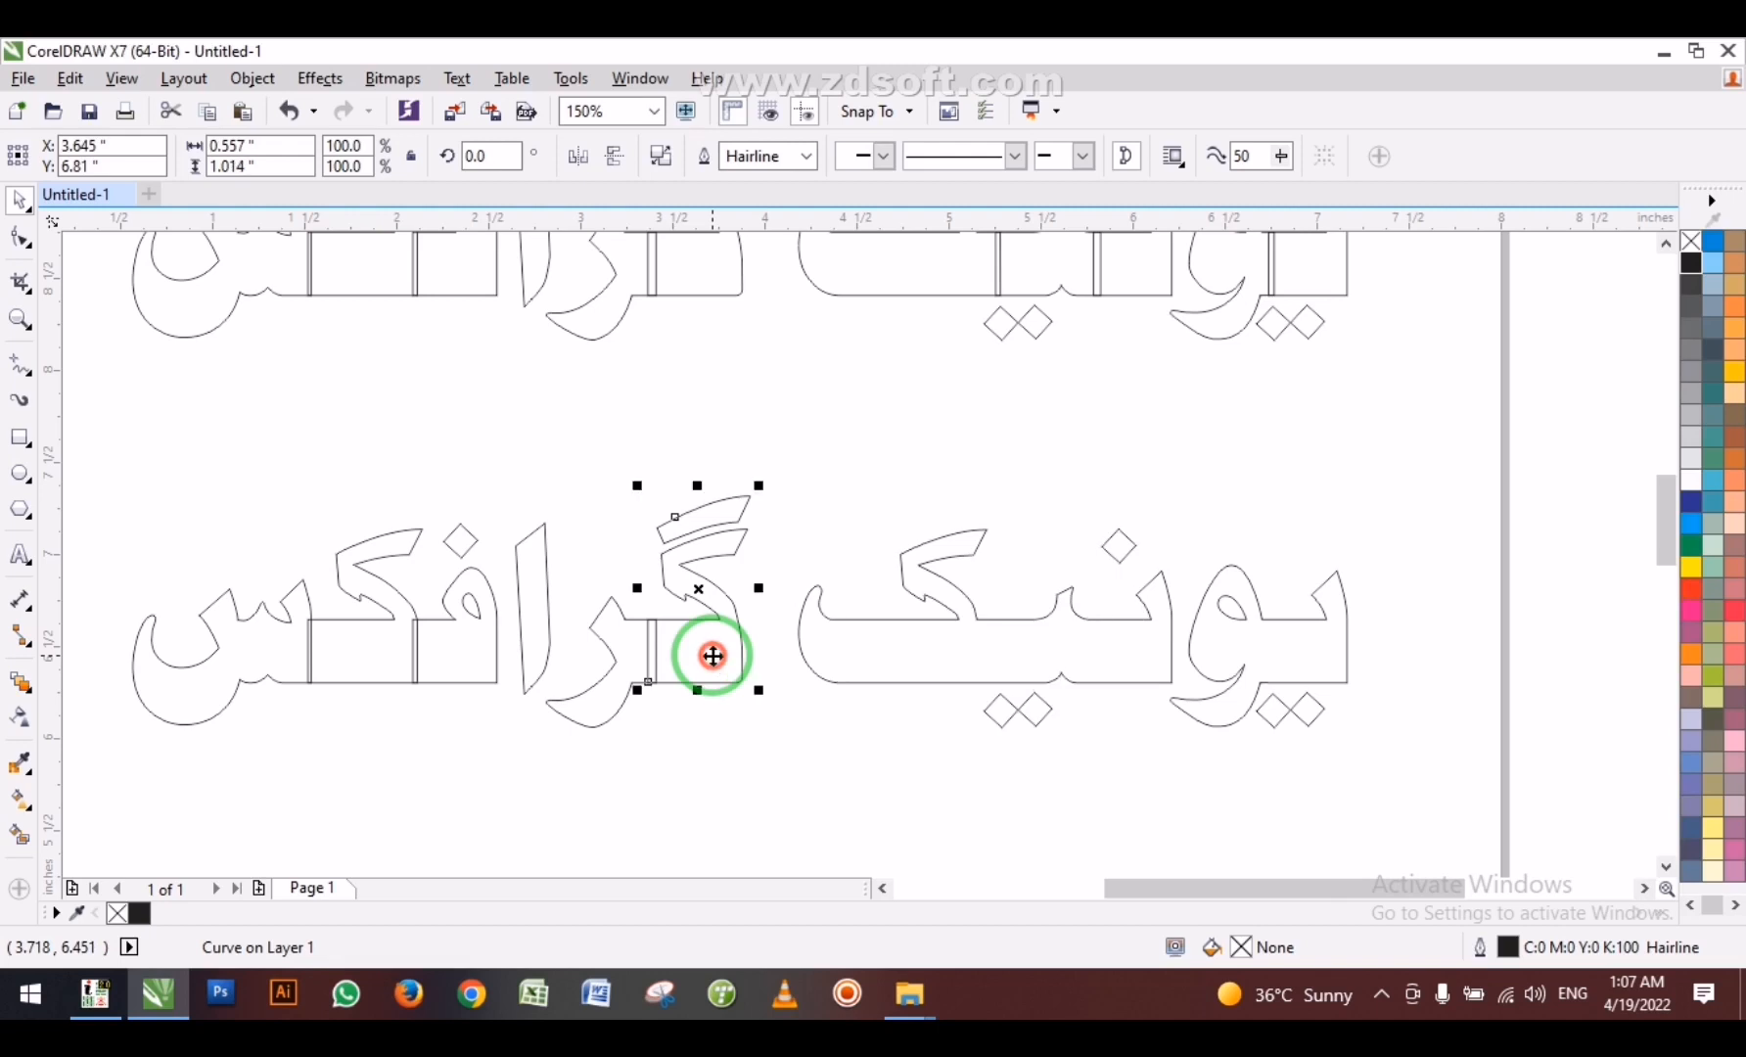
shift+click(626, 657)
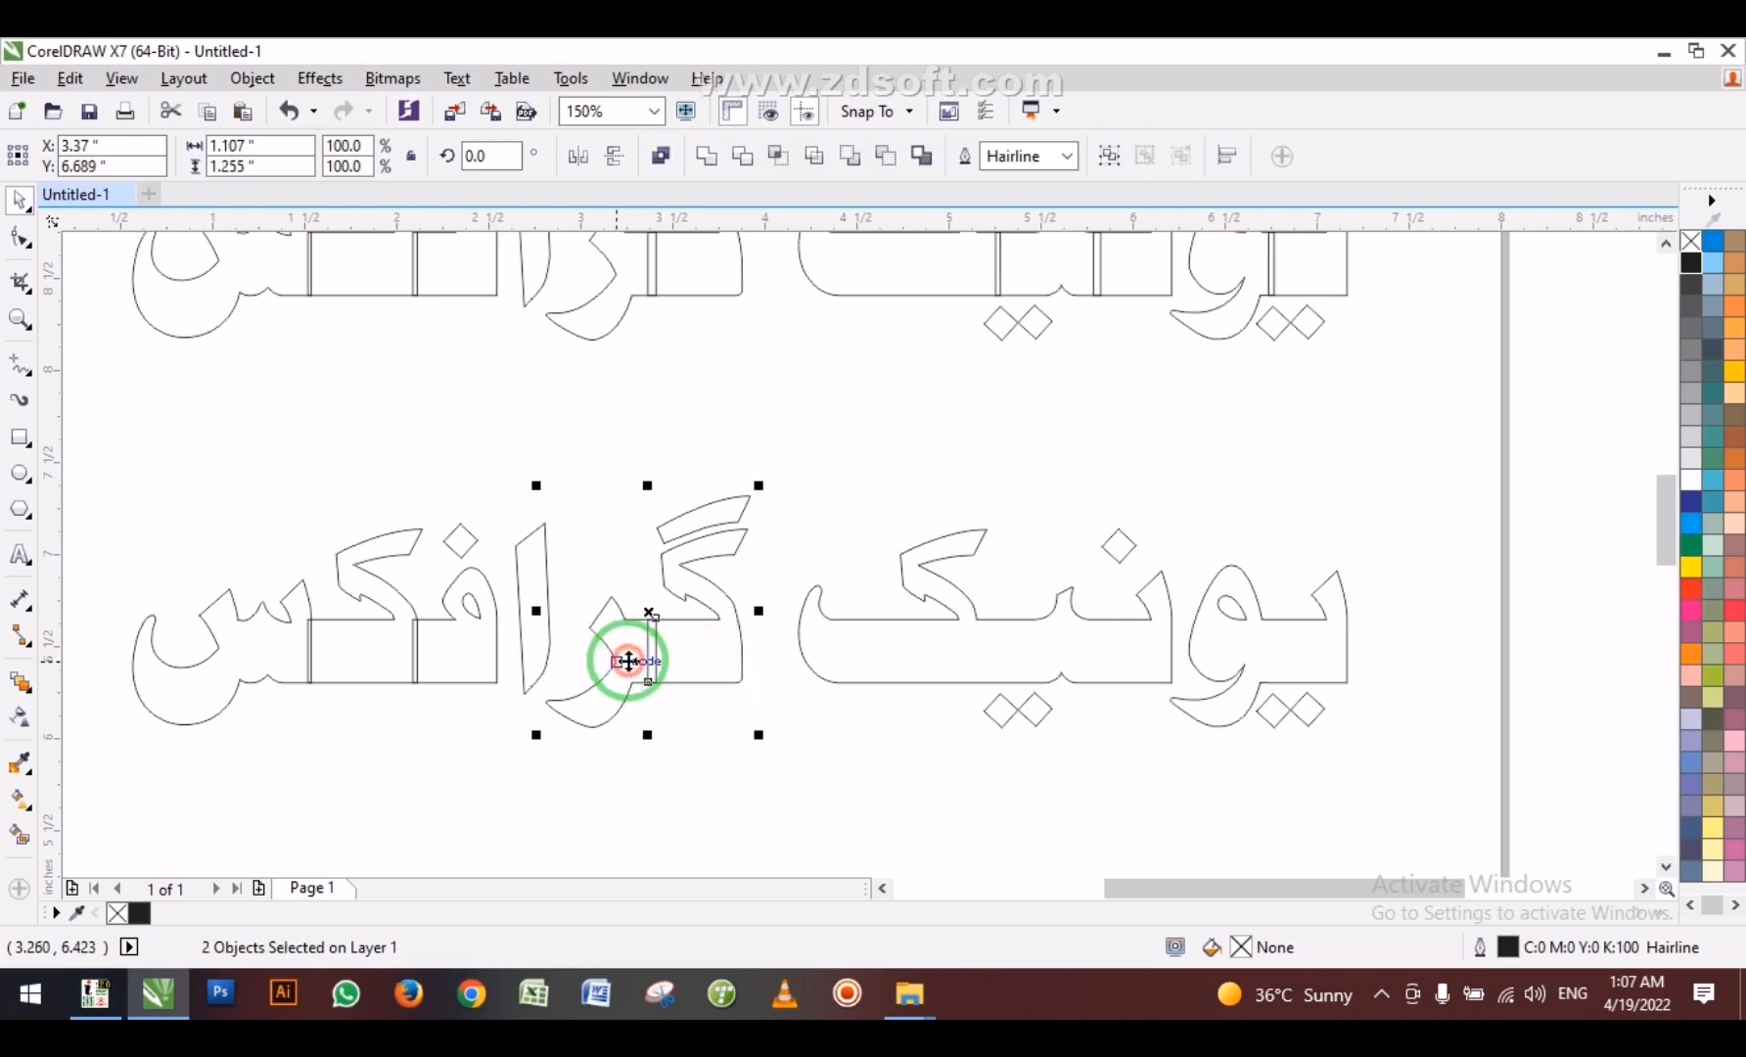
click(707, 157)
click(596, 437)
Move the alef of the lower text's second word about 0.1 inch right and 0.08 inch up.
click(528, 562)
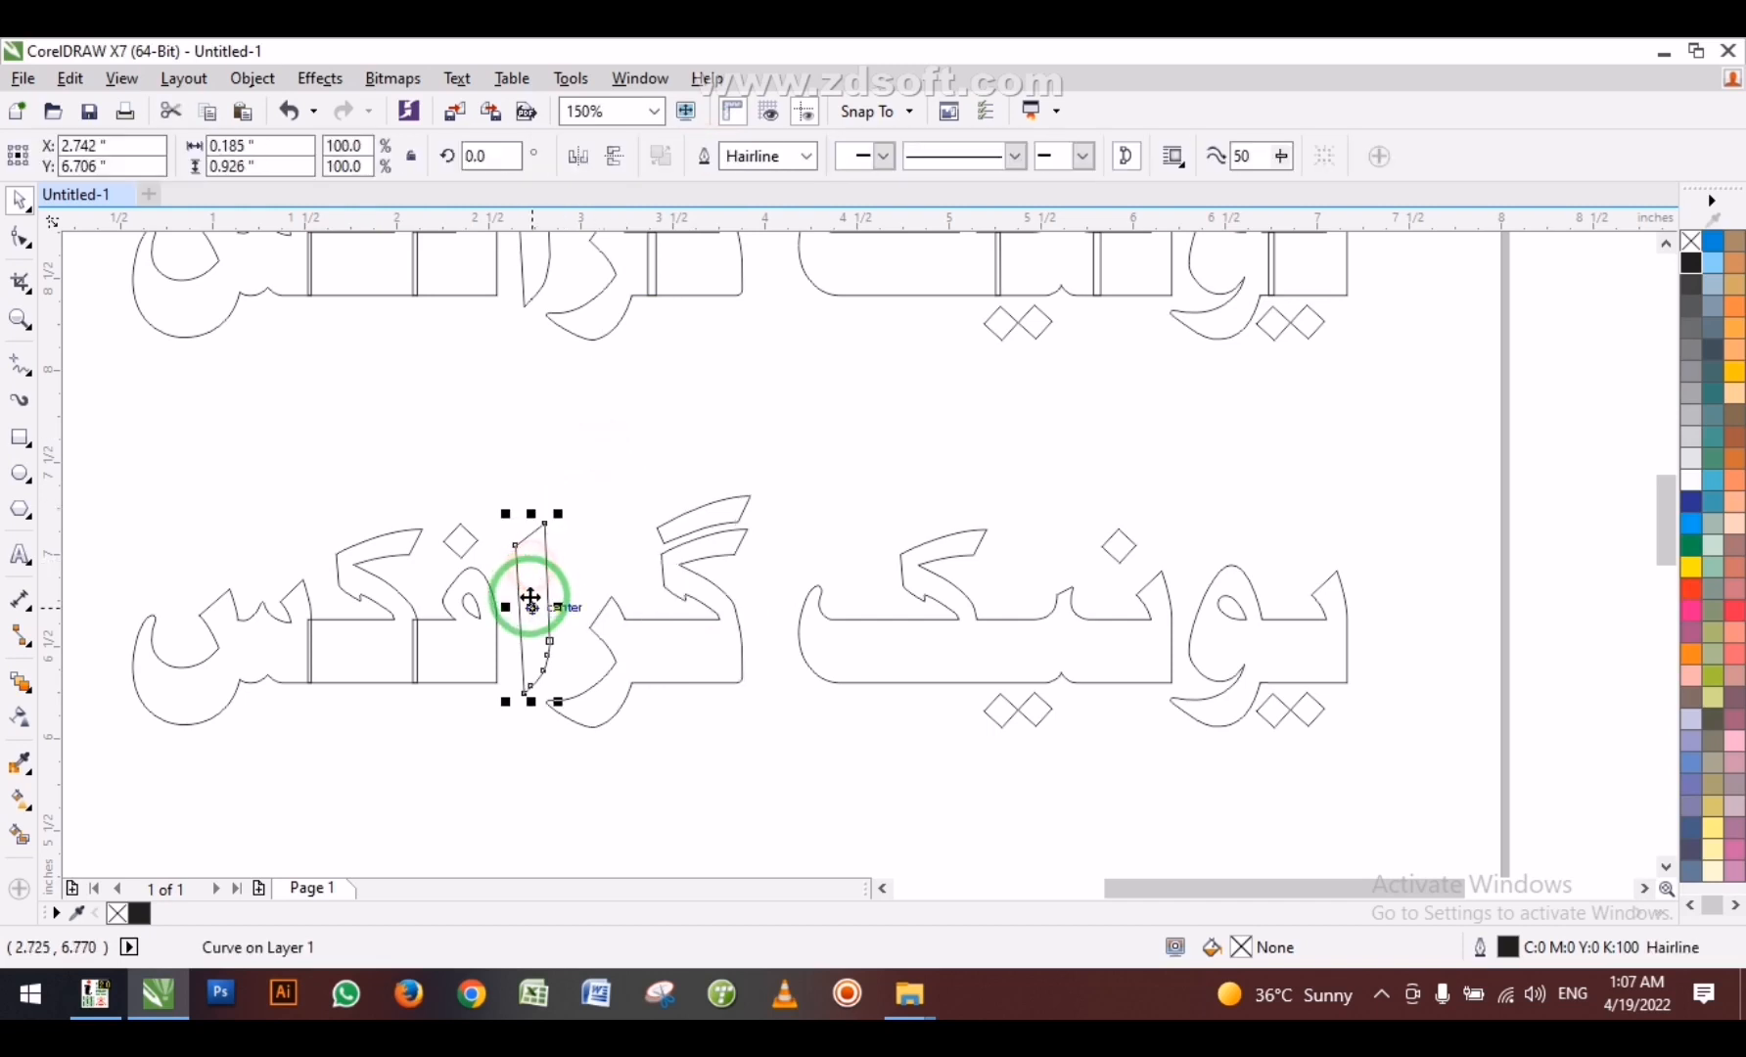
scroll(532, 599, up, 2)
drag(538, 611, 572, 589)
scroll(1020, 449, down, 2)
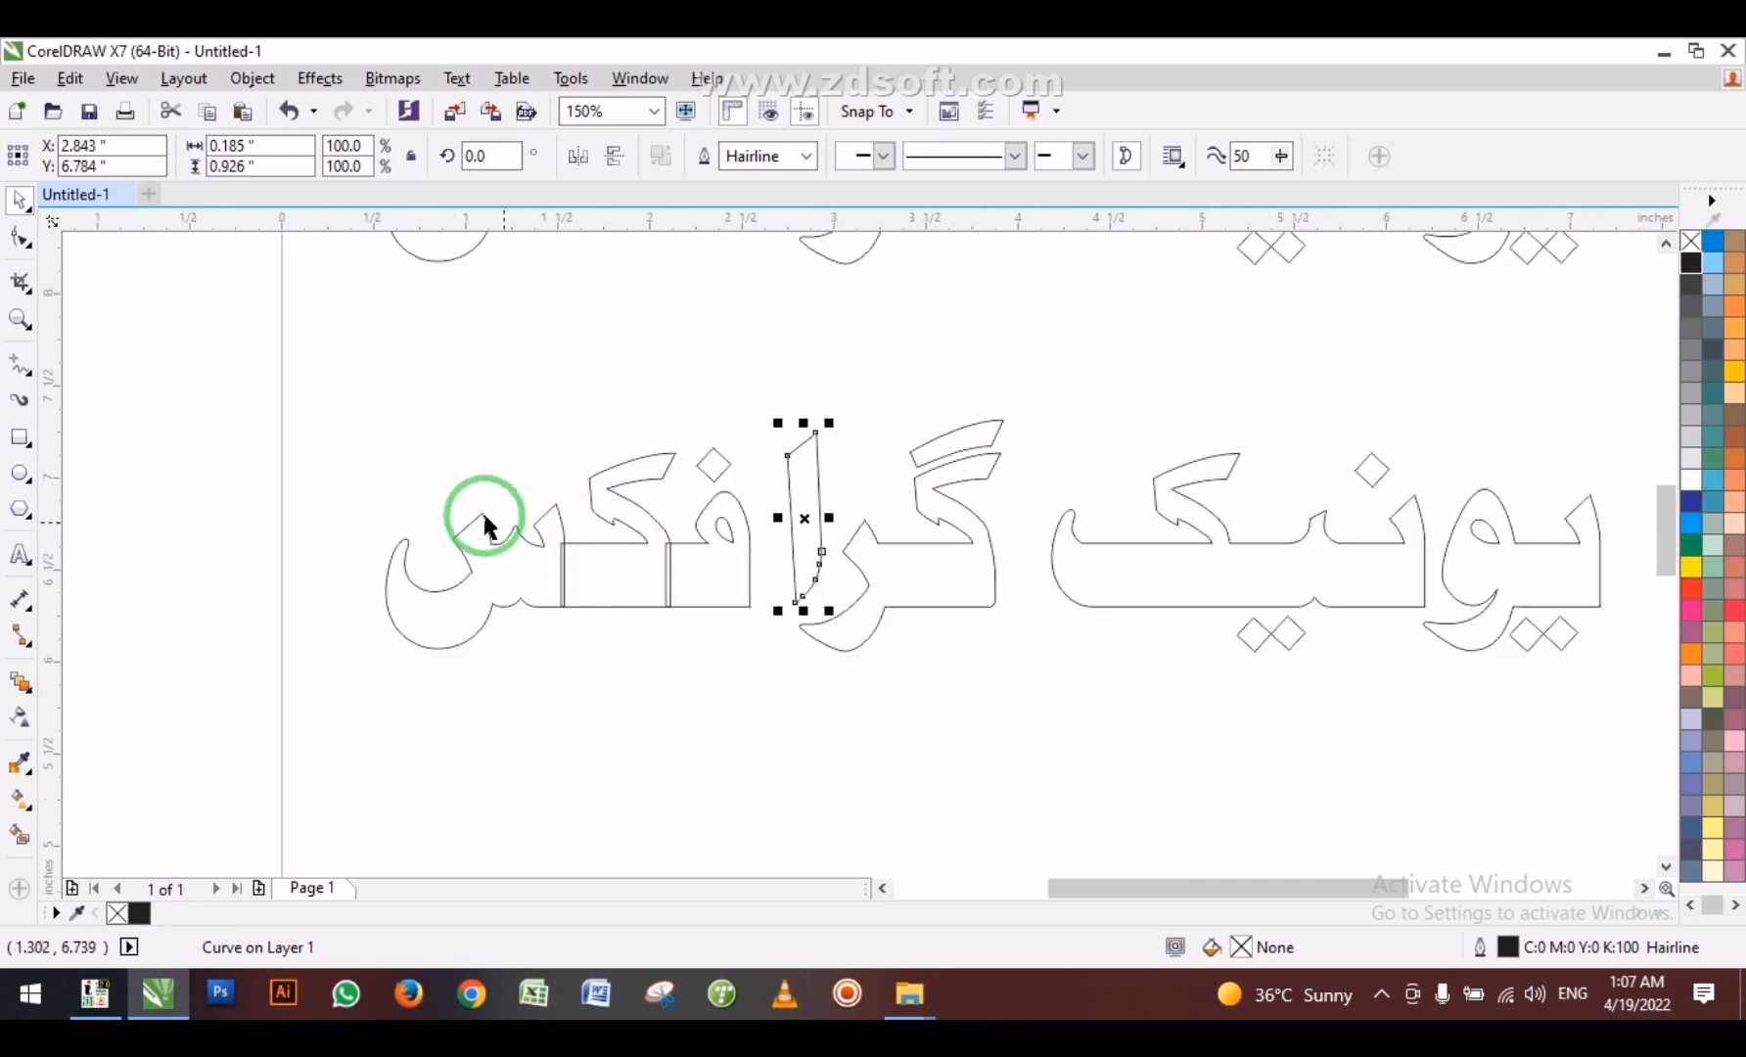
Move the last three letters ف, ک and س of the lower text about 0.1 inch right, closer to the alef.
drag(324, 411, 755, 707)
scroll(727, 568, up, 2)
drag(705, 588, 741, 588)
click(673, 737)
Weld the last three letters ف, ک and س of the lower text into a single curve.
click(703, 614)
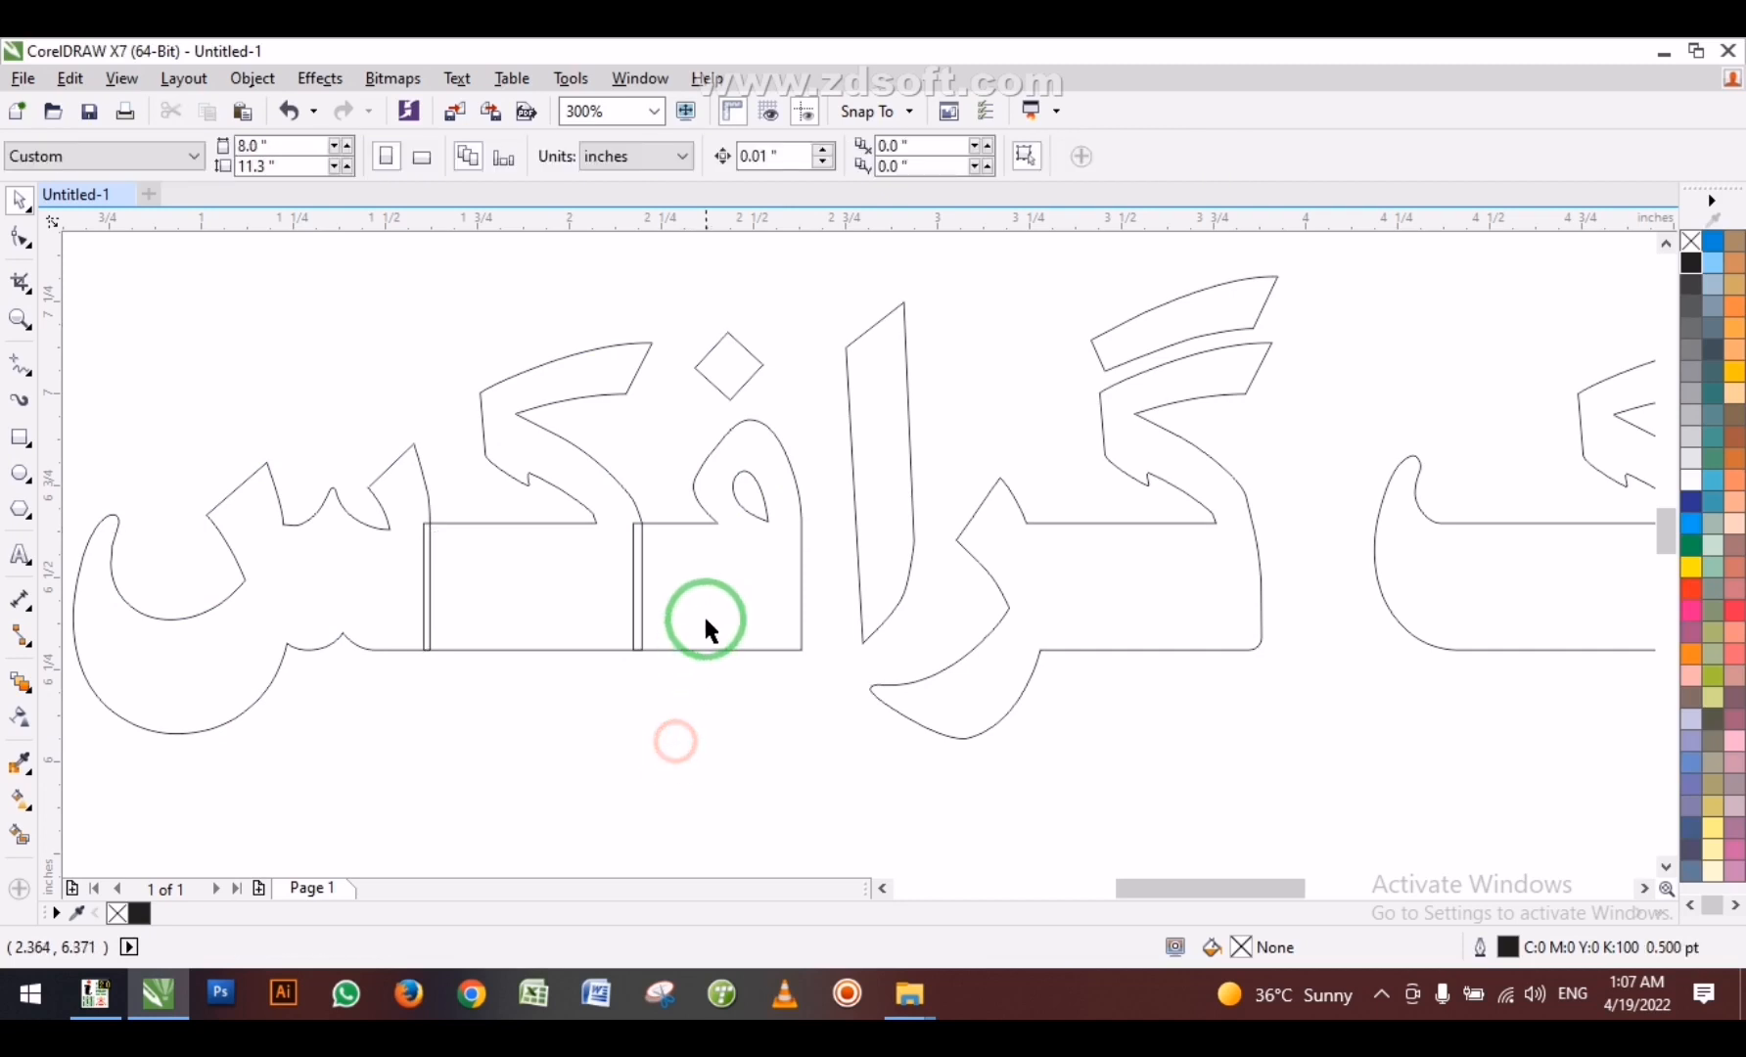
click(666, 633)
shift+click(564, 615)
shift+click(410, 623)
shift+click(371, 625)
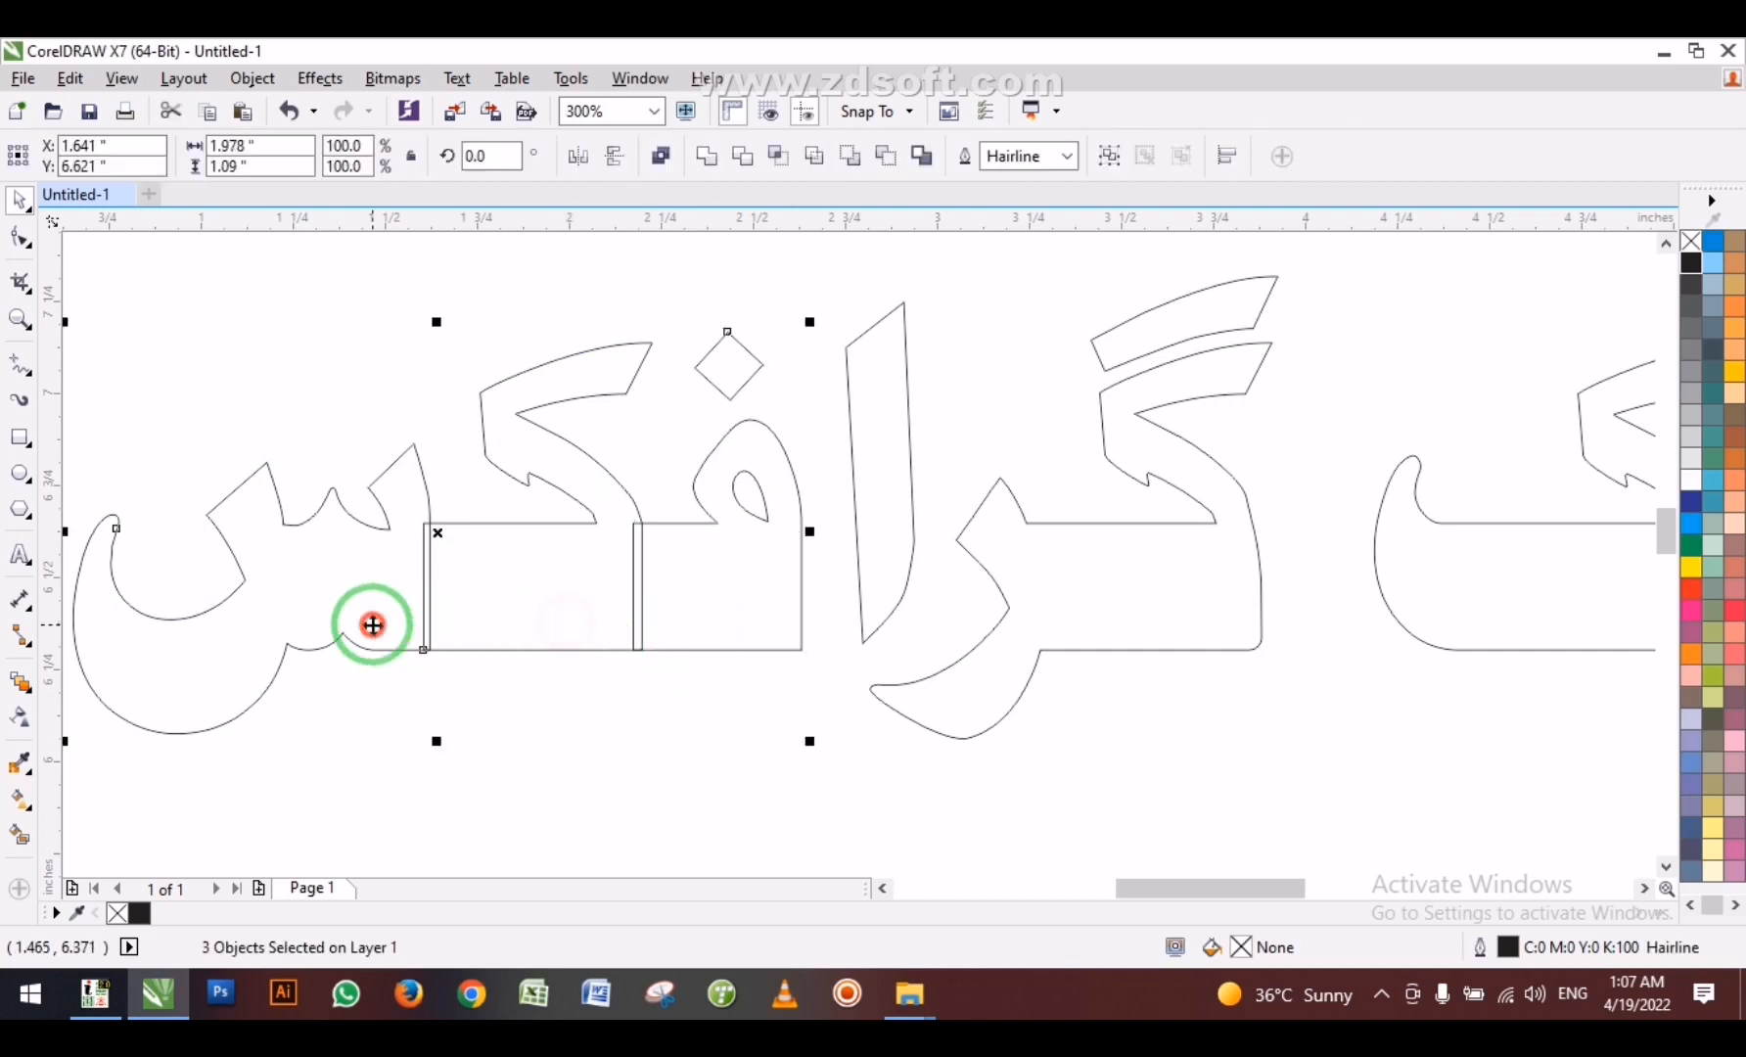
click(708, 158)
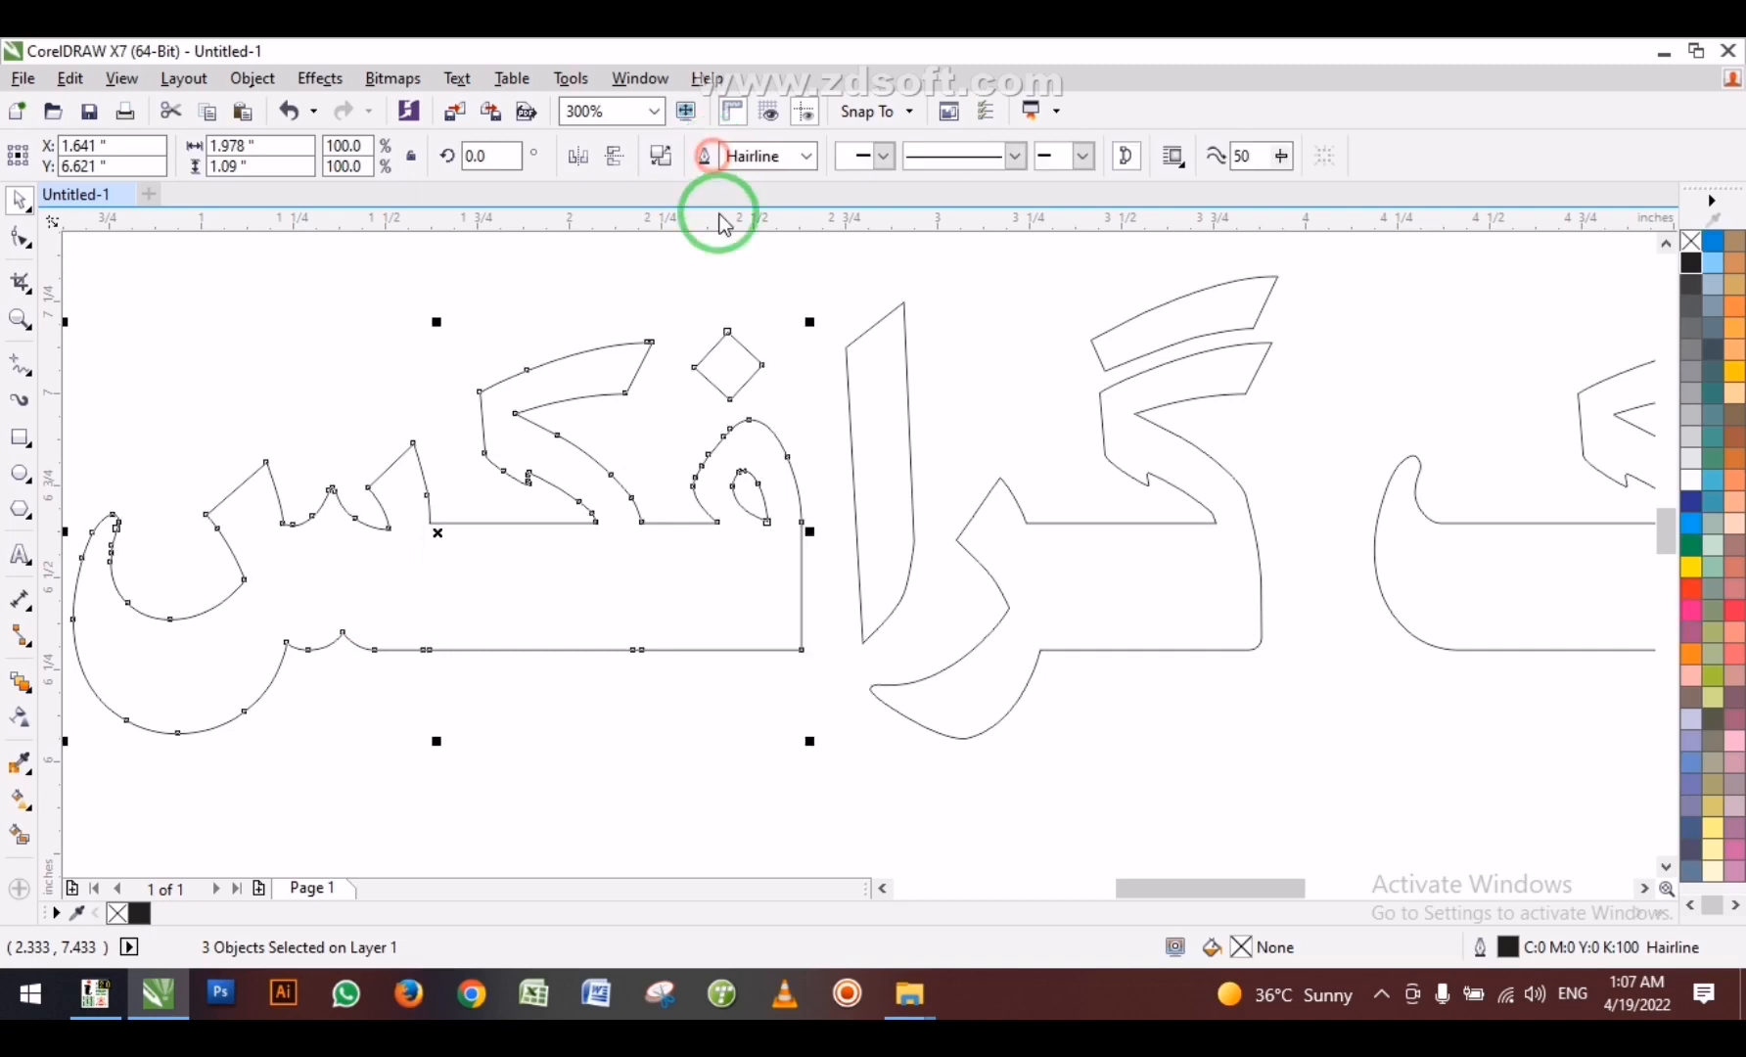
click(698, 701)
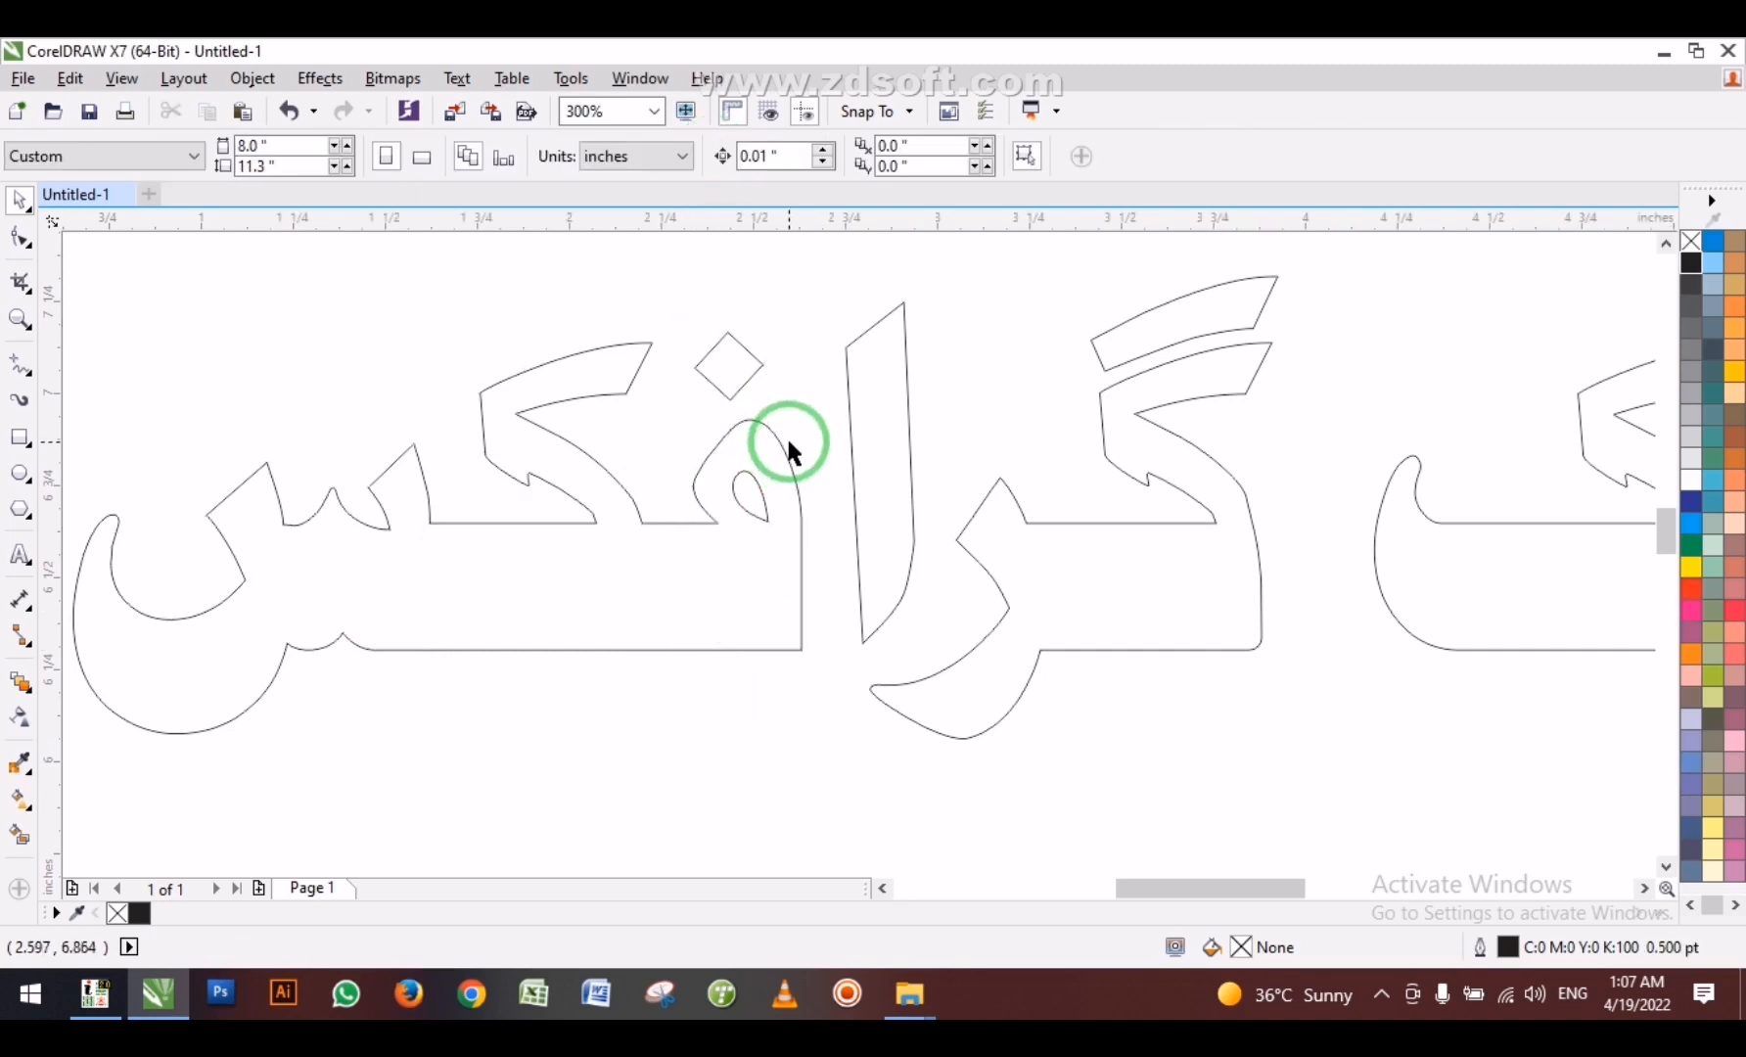
Move the whole lower text about 0.16 inch up, closer to the original text group.
scroll(786, 436, down, 1)
scroll(745, 513, down, 1)
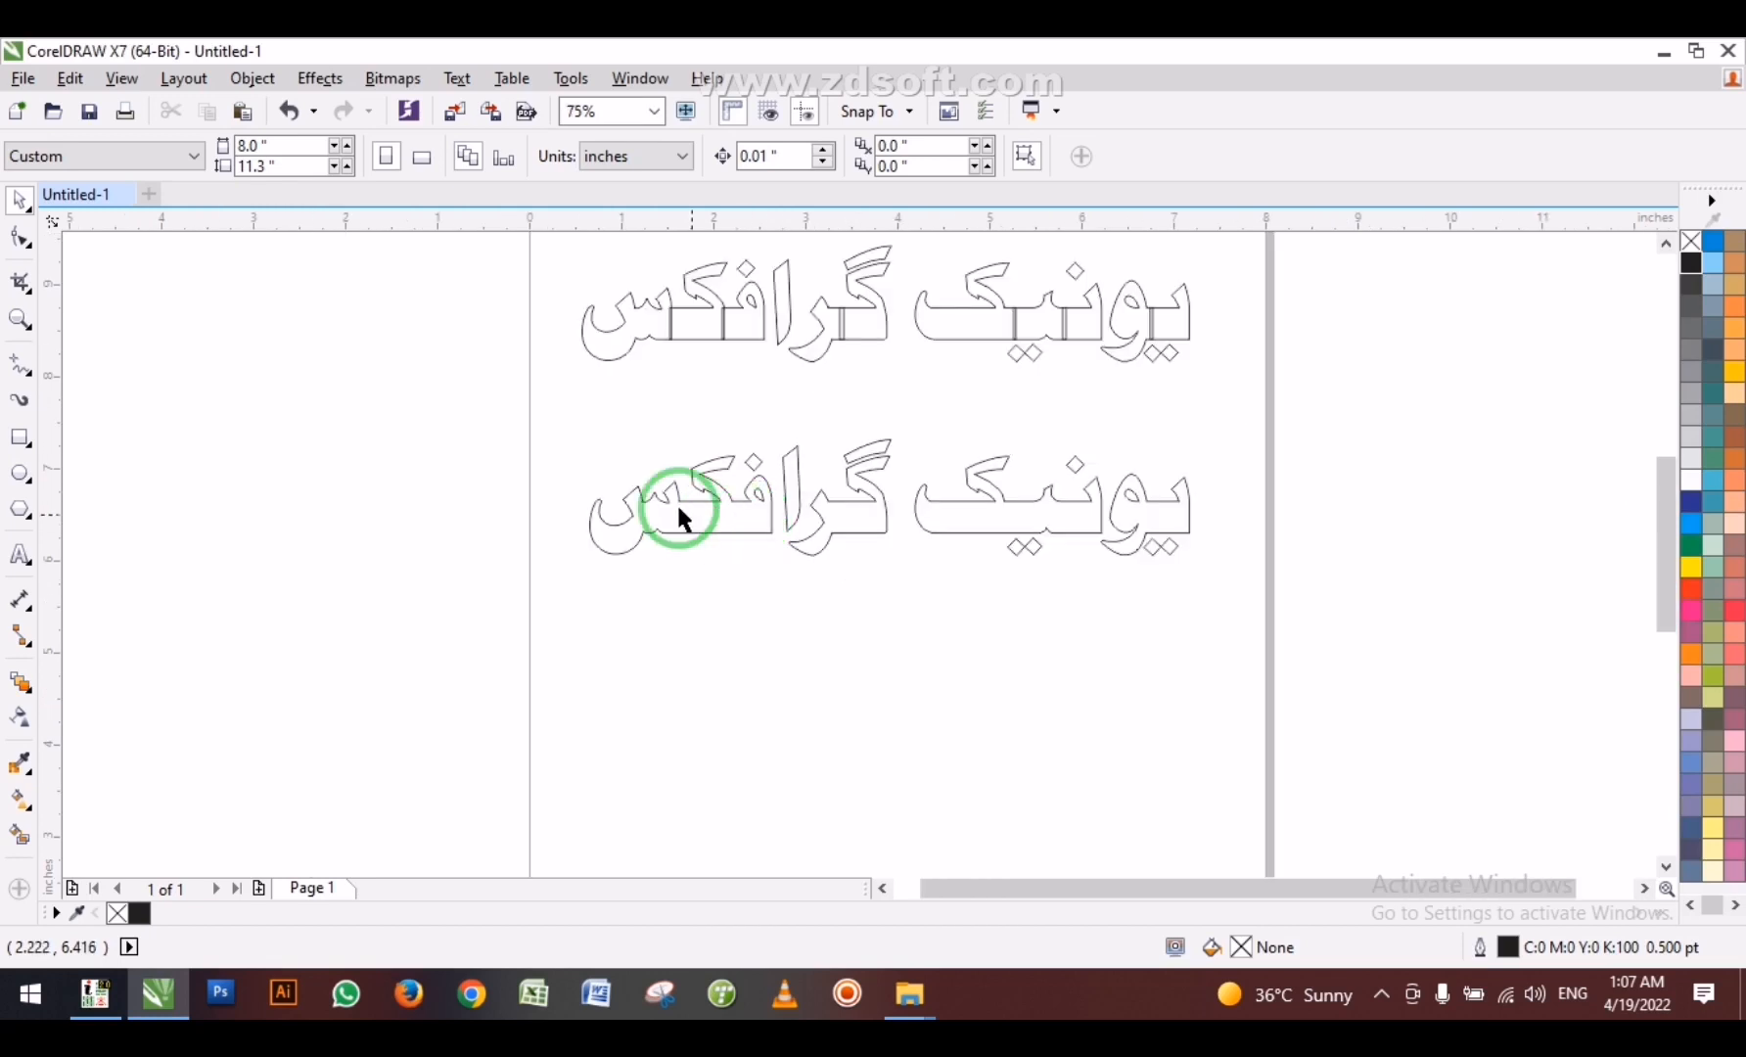
drag(521, 394, 1397, 673)
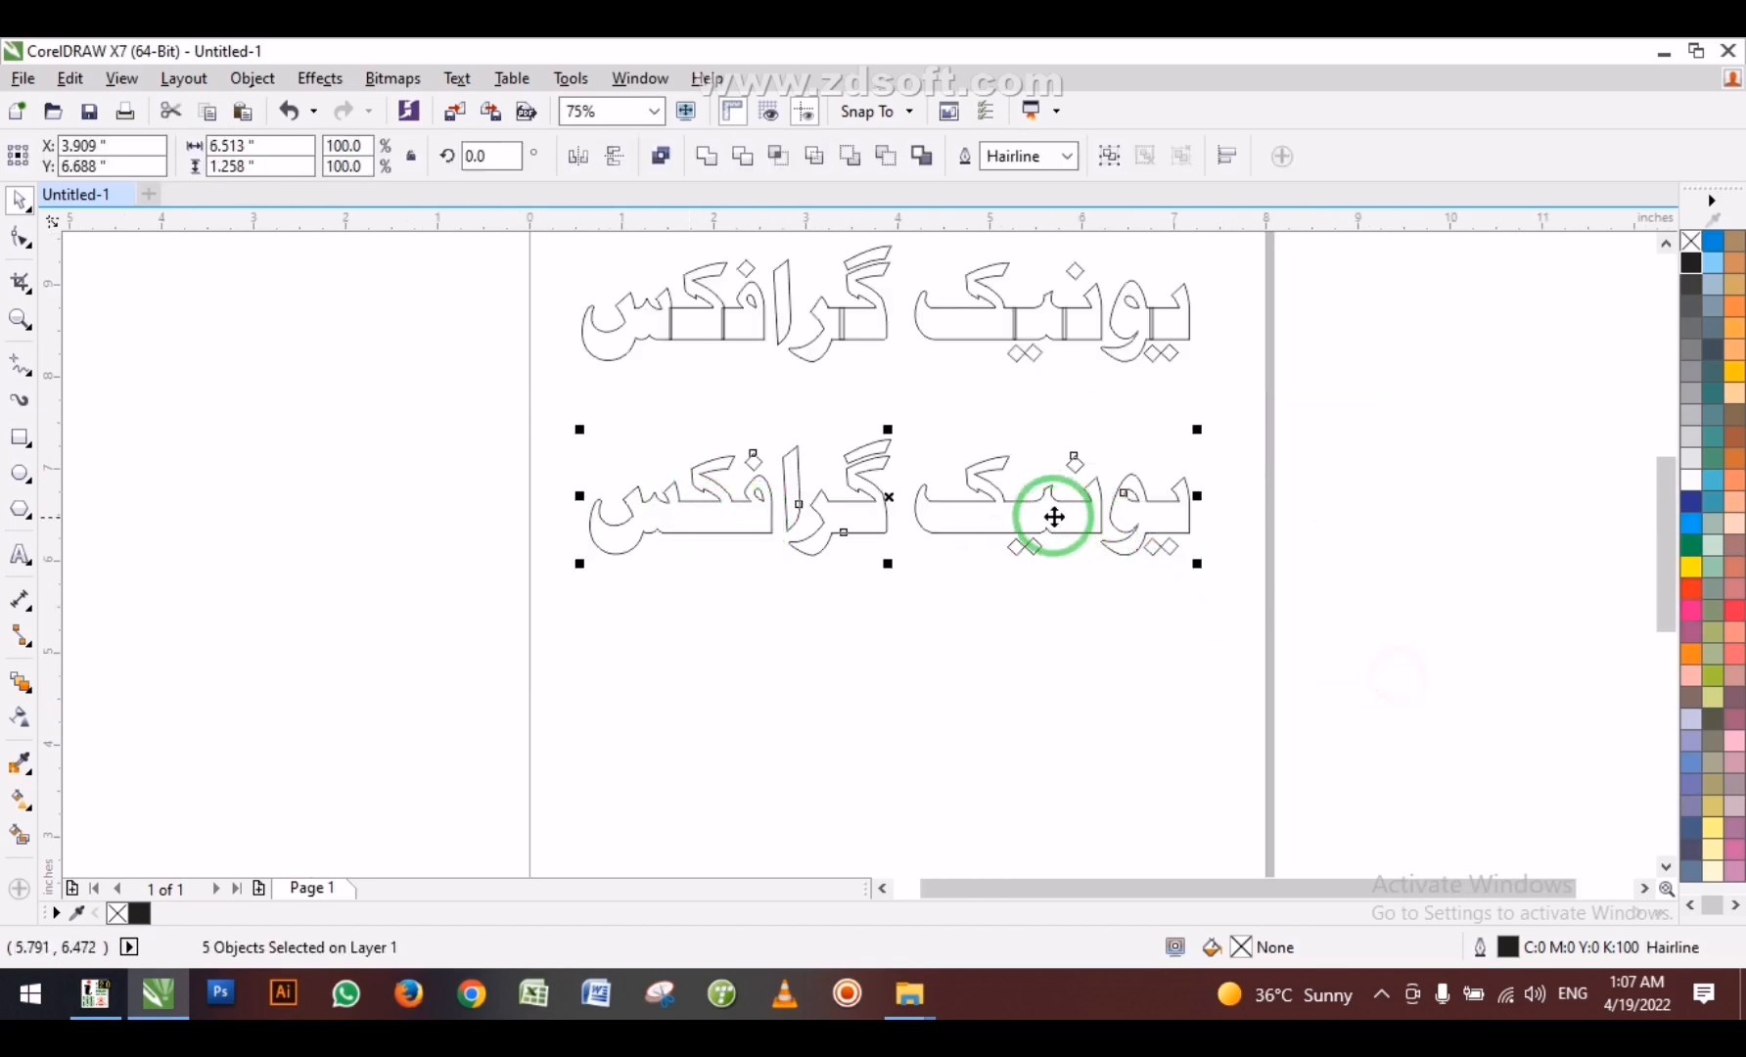
drag(1045, 507, 1048, 509)
Compare the letter joins of the original upper text with those of the welded lower text.
drag(1504, 675, 212, 41)
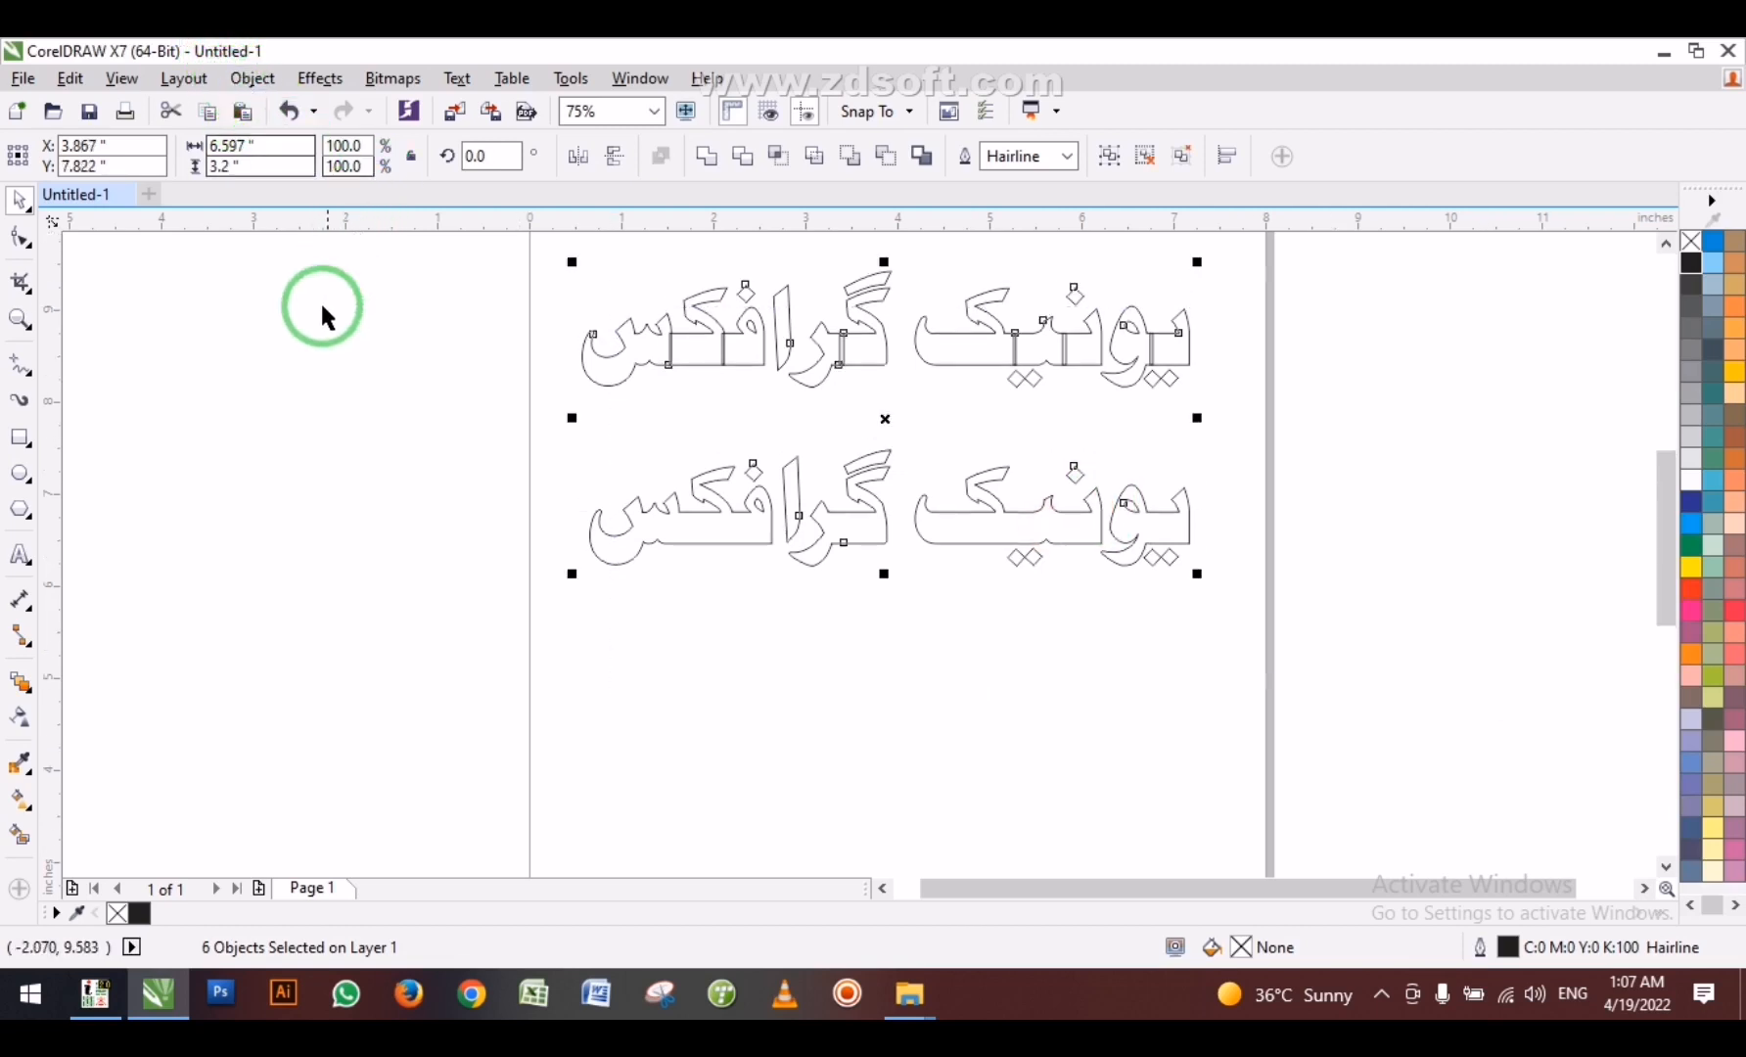
drag(401, 665, 1431, 186)
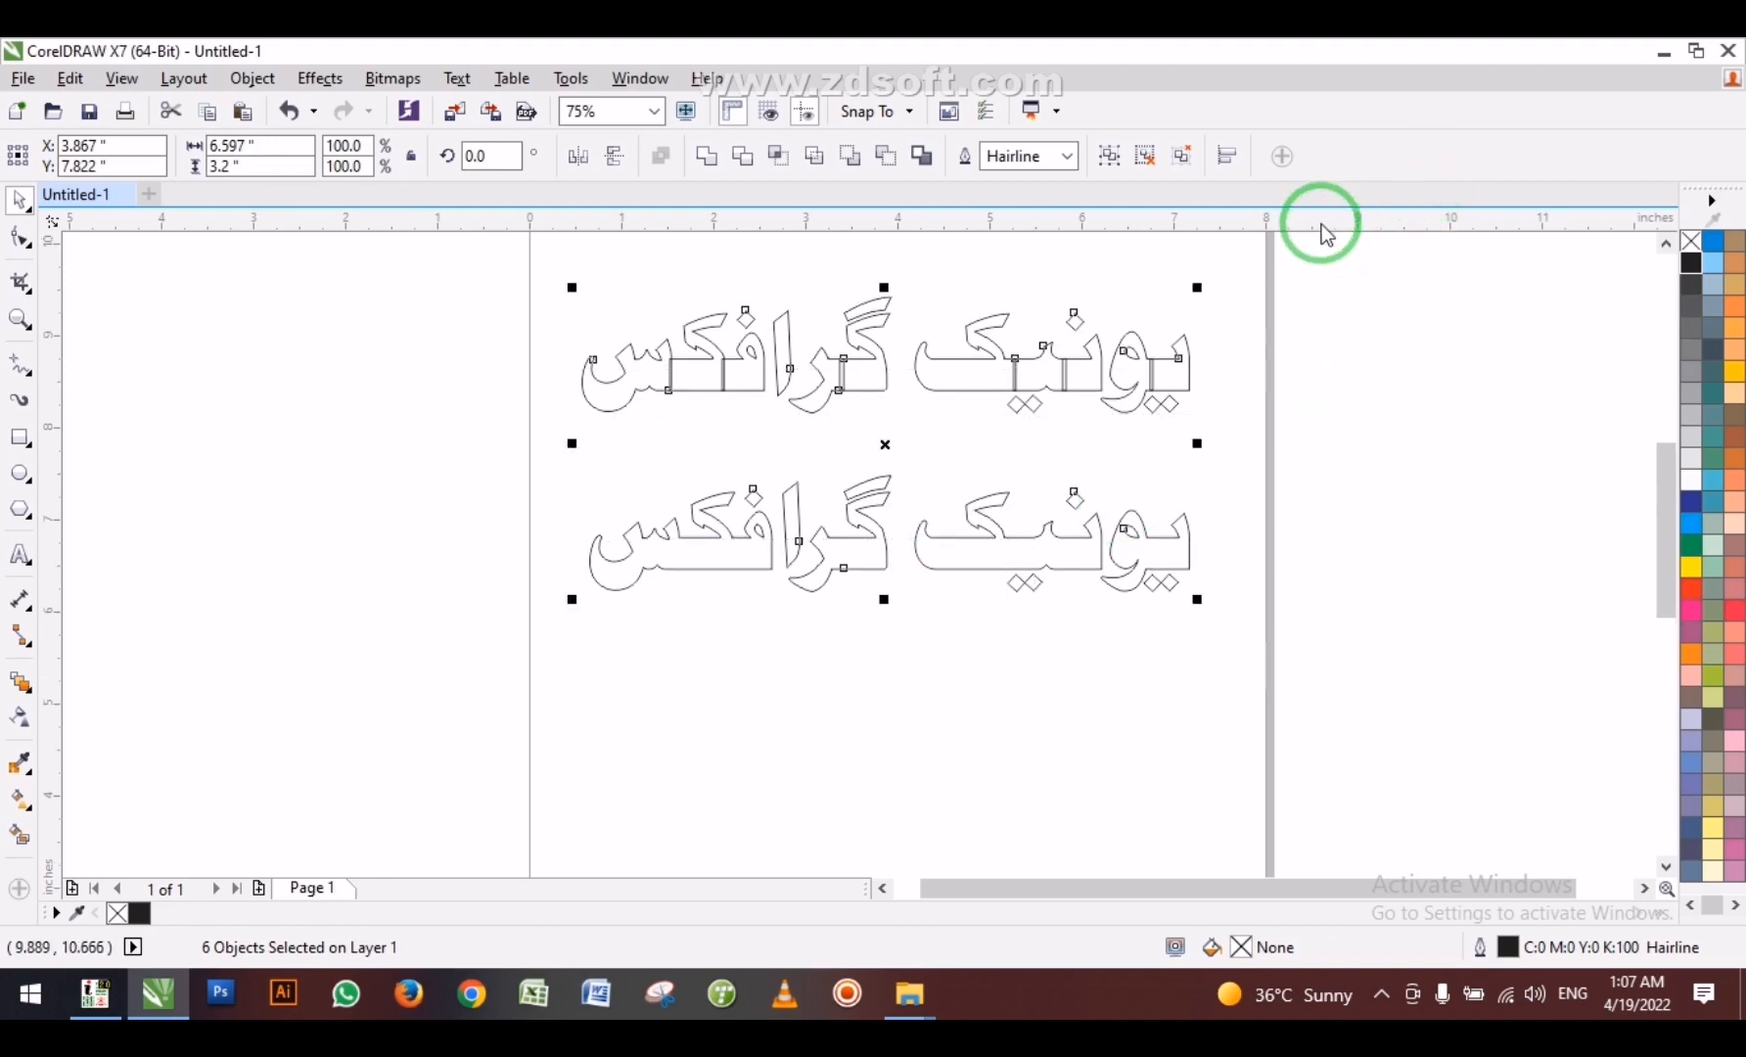
key(shift+F2)
click(1291, 279)
click(981, 714)
drag(921, 741, 934, 709)
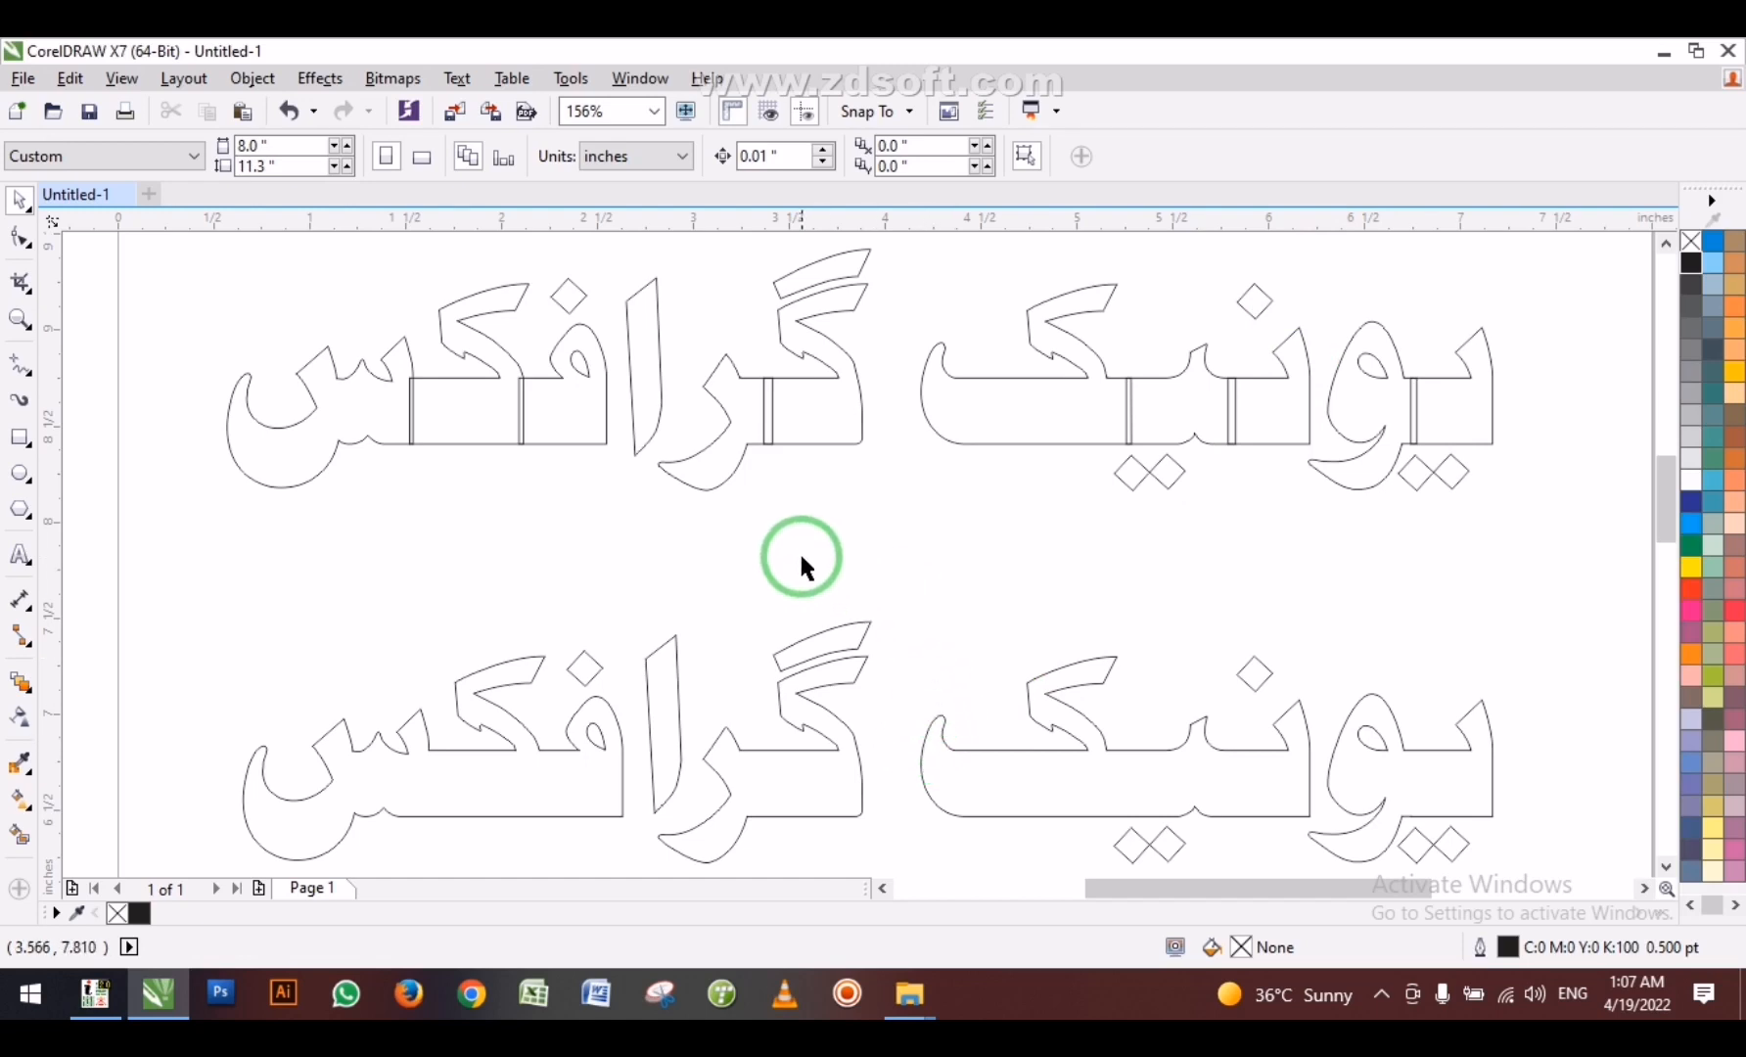
click(771, 768)
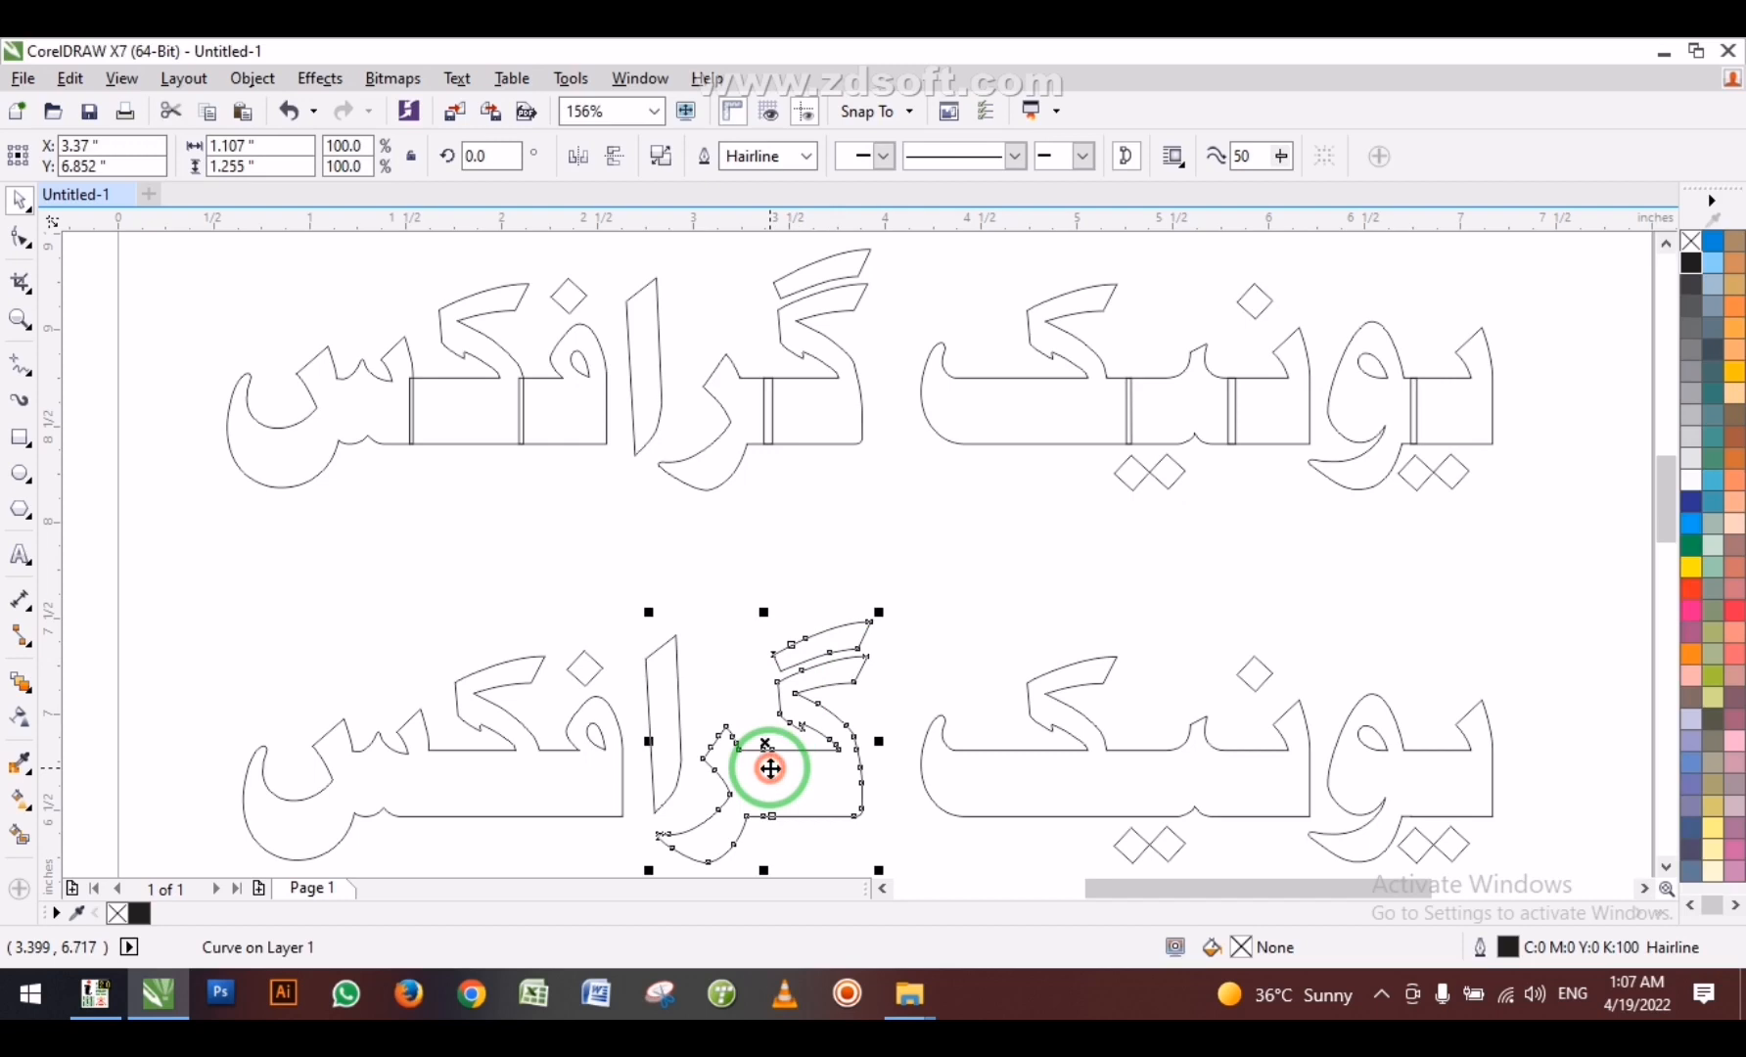
click(934, 592)
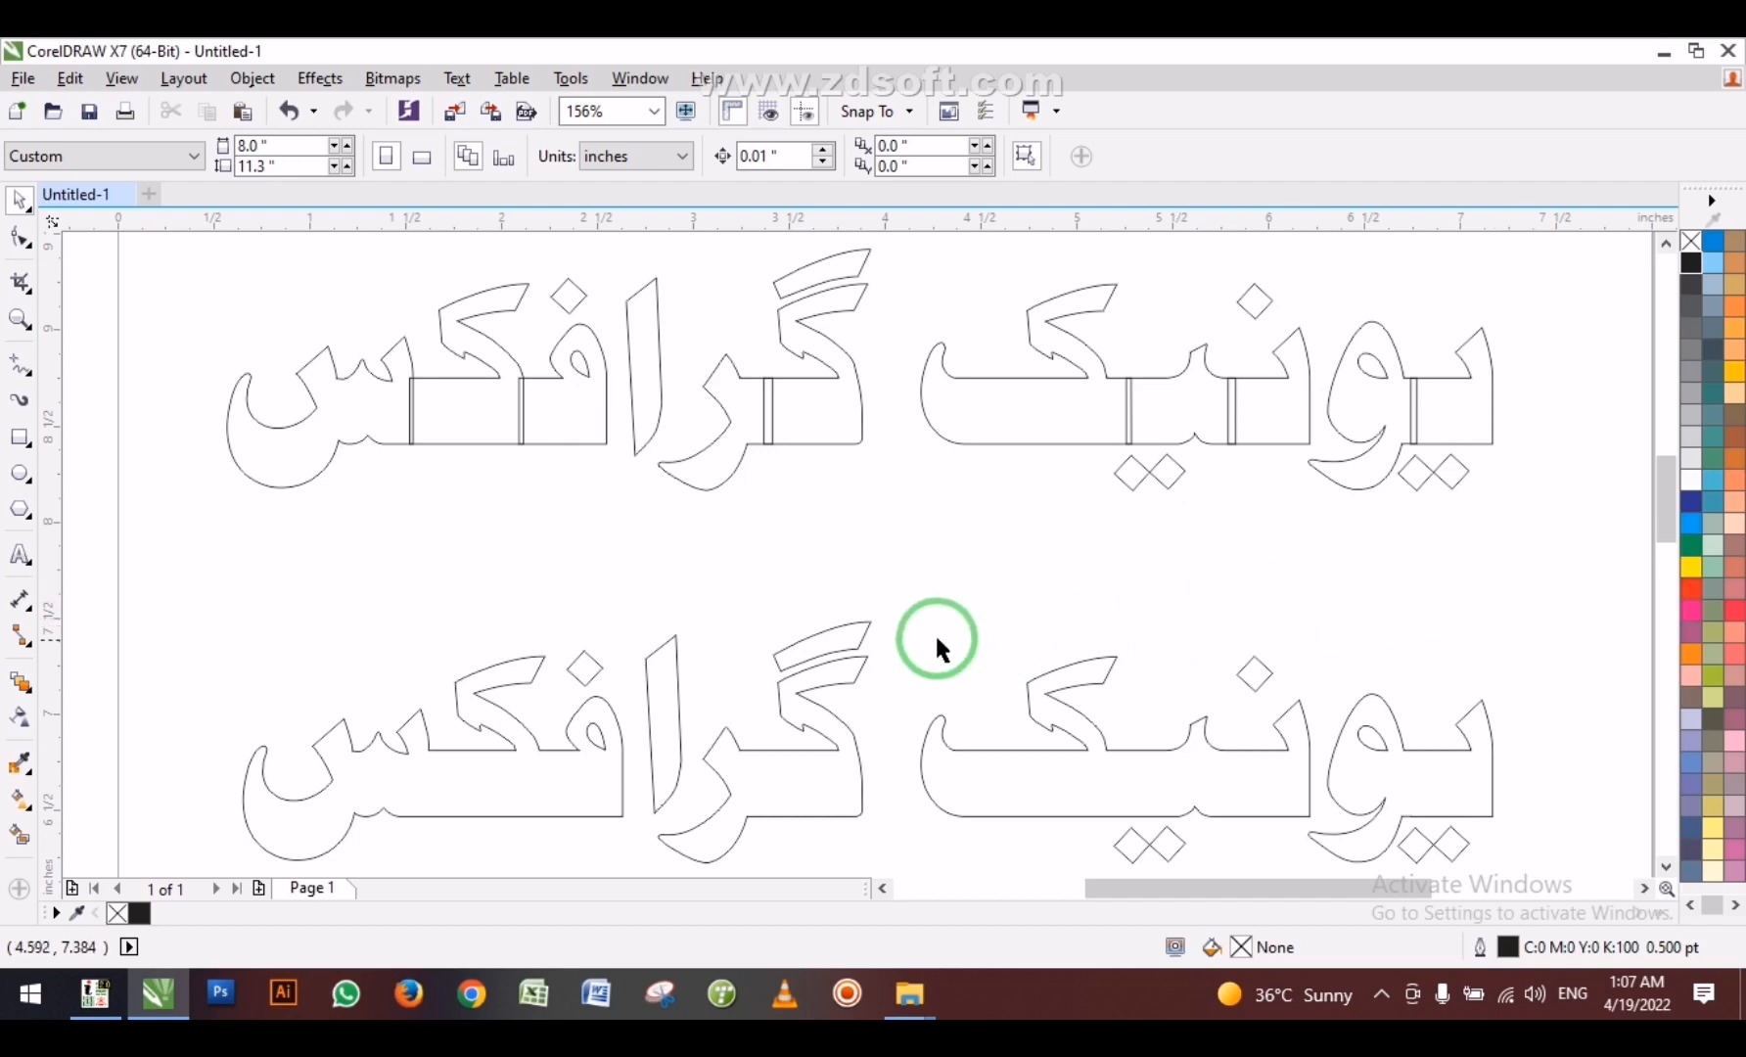
Move the lower text's second word about 0.13 inch right and weld all five shapes of the lower text into one curve.
drag(934, 572, 98, 849)
drag(821, 712, 846, 707)
drag(406, 651, 1599, 839)
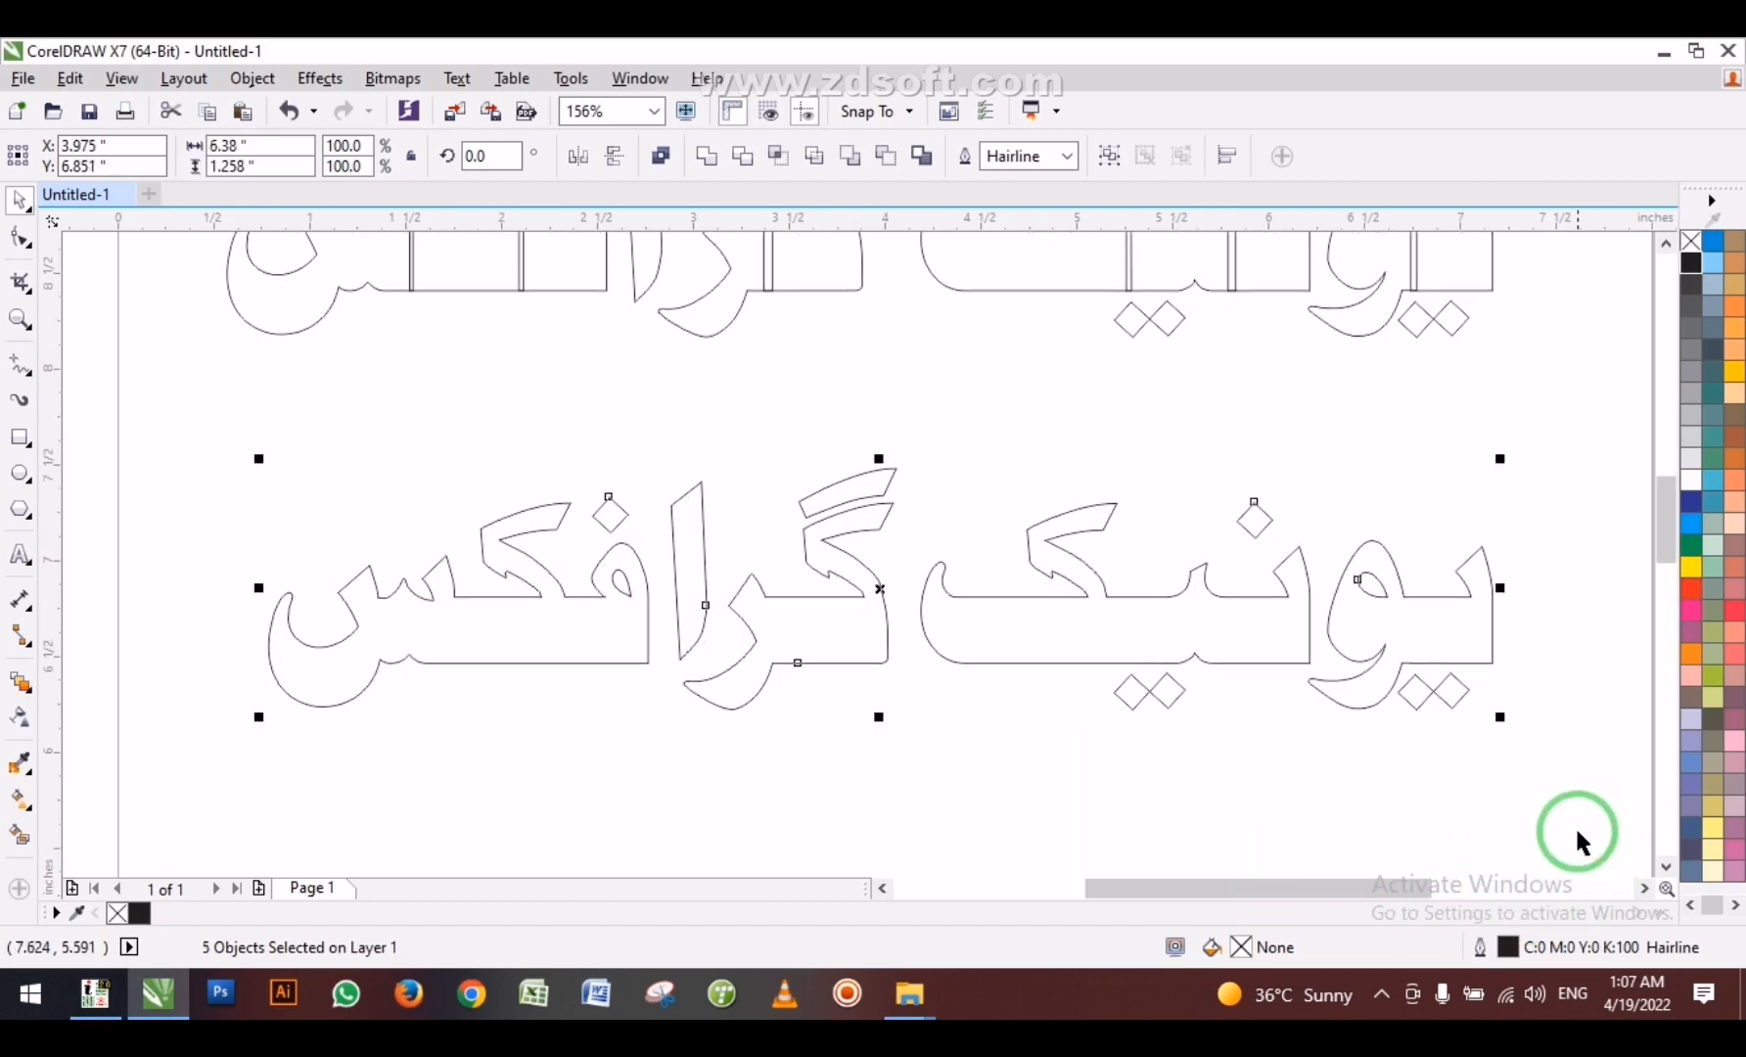
click(704, 154)
Fill the welded lower text with red (C0 M100 Y100 K0) and remove its outline.
click(477, 433)
double_click(520, 617)
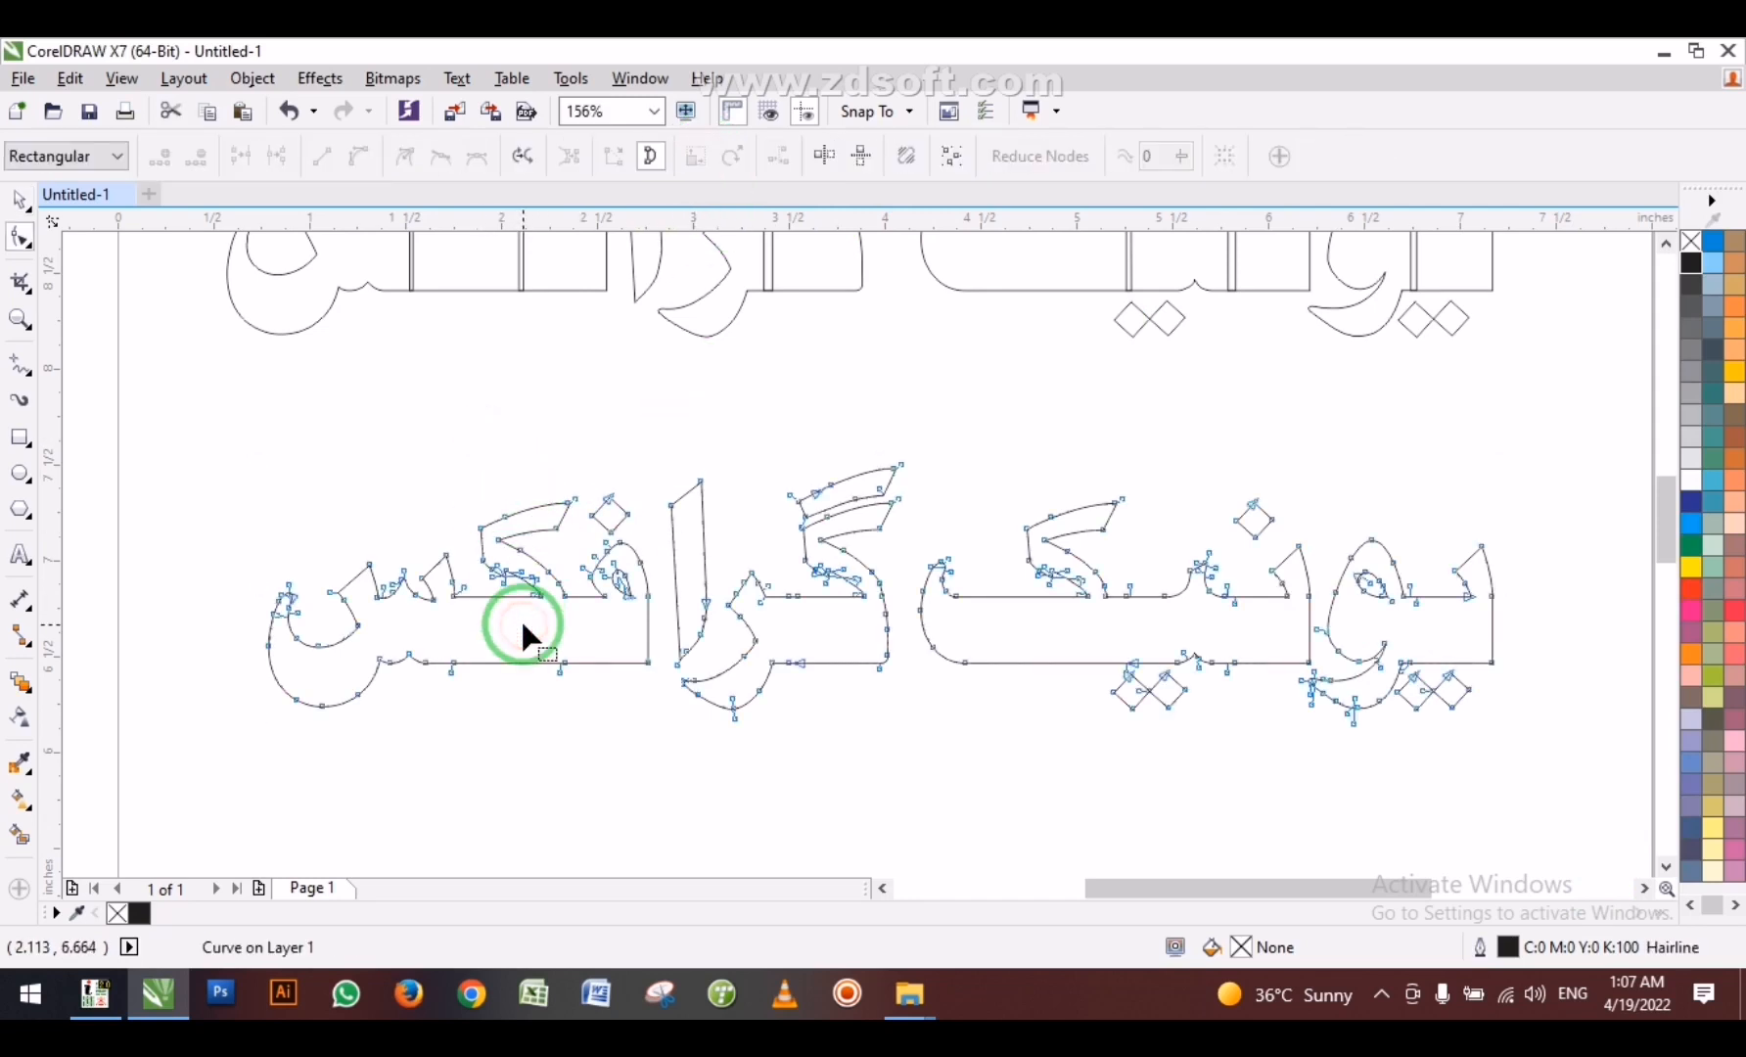
key(space)
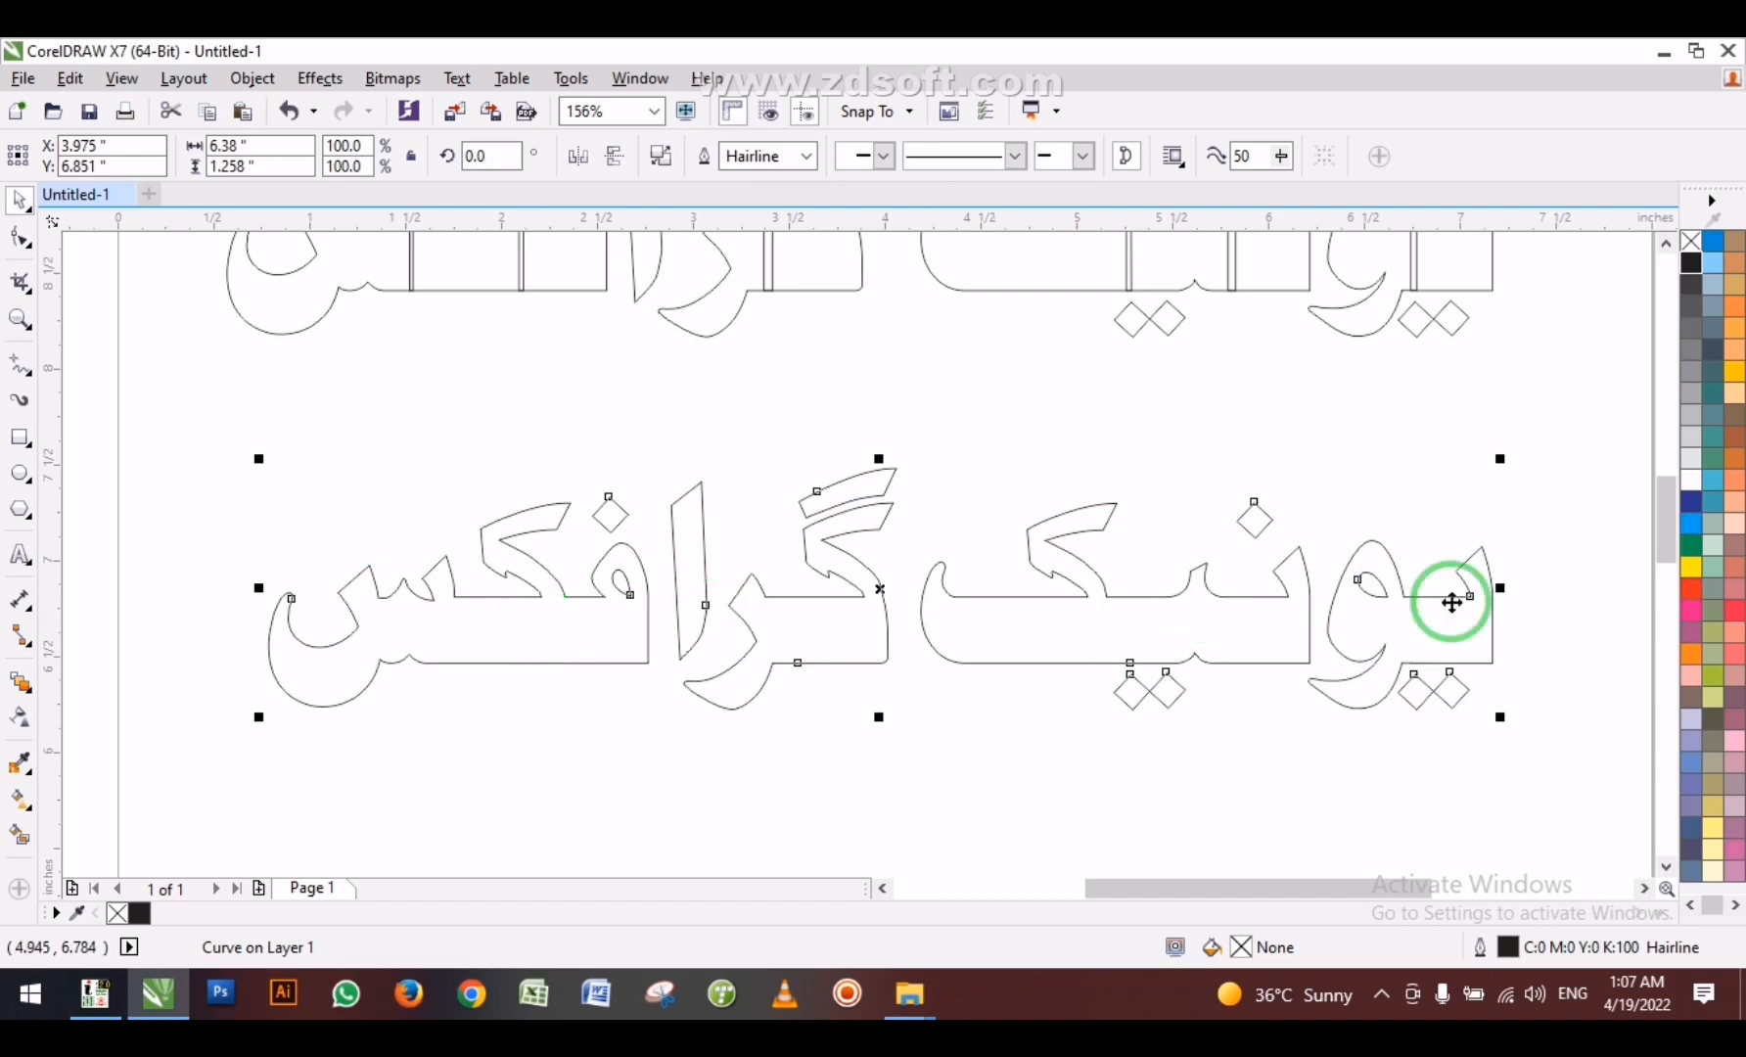
click(1694, 588)
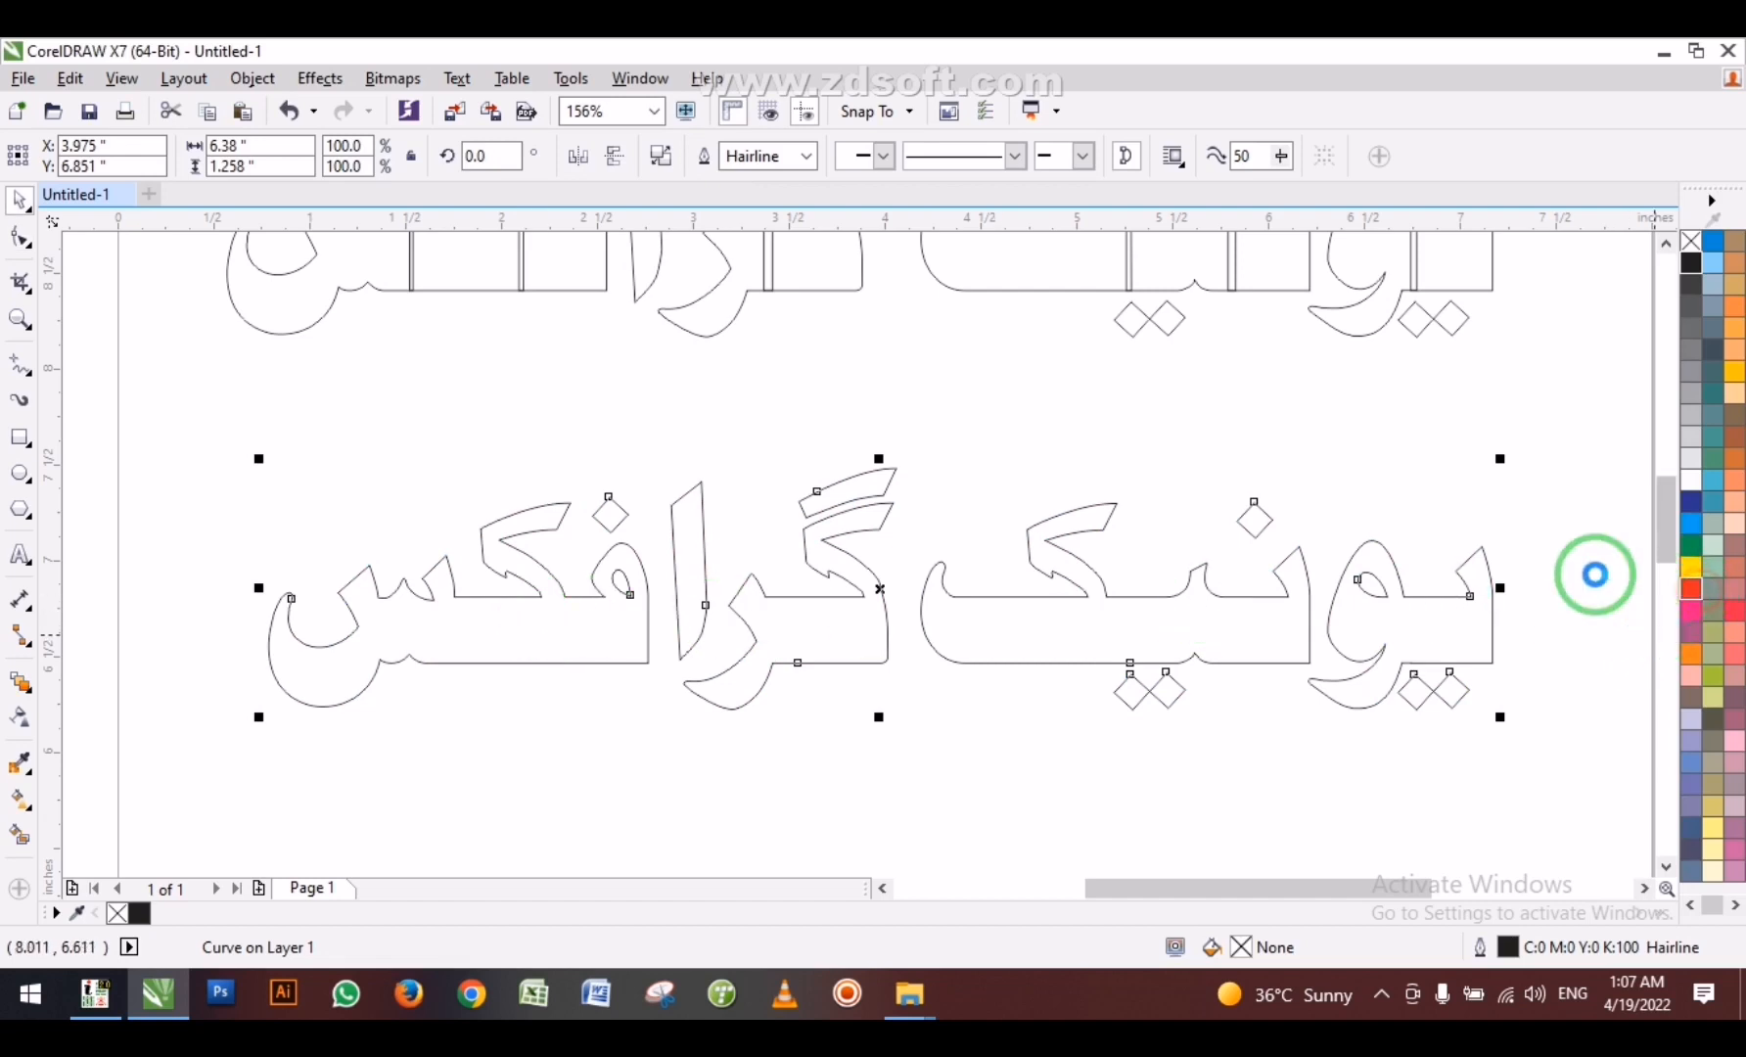
scroll(1237, 529, down, 2)
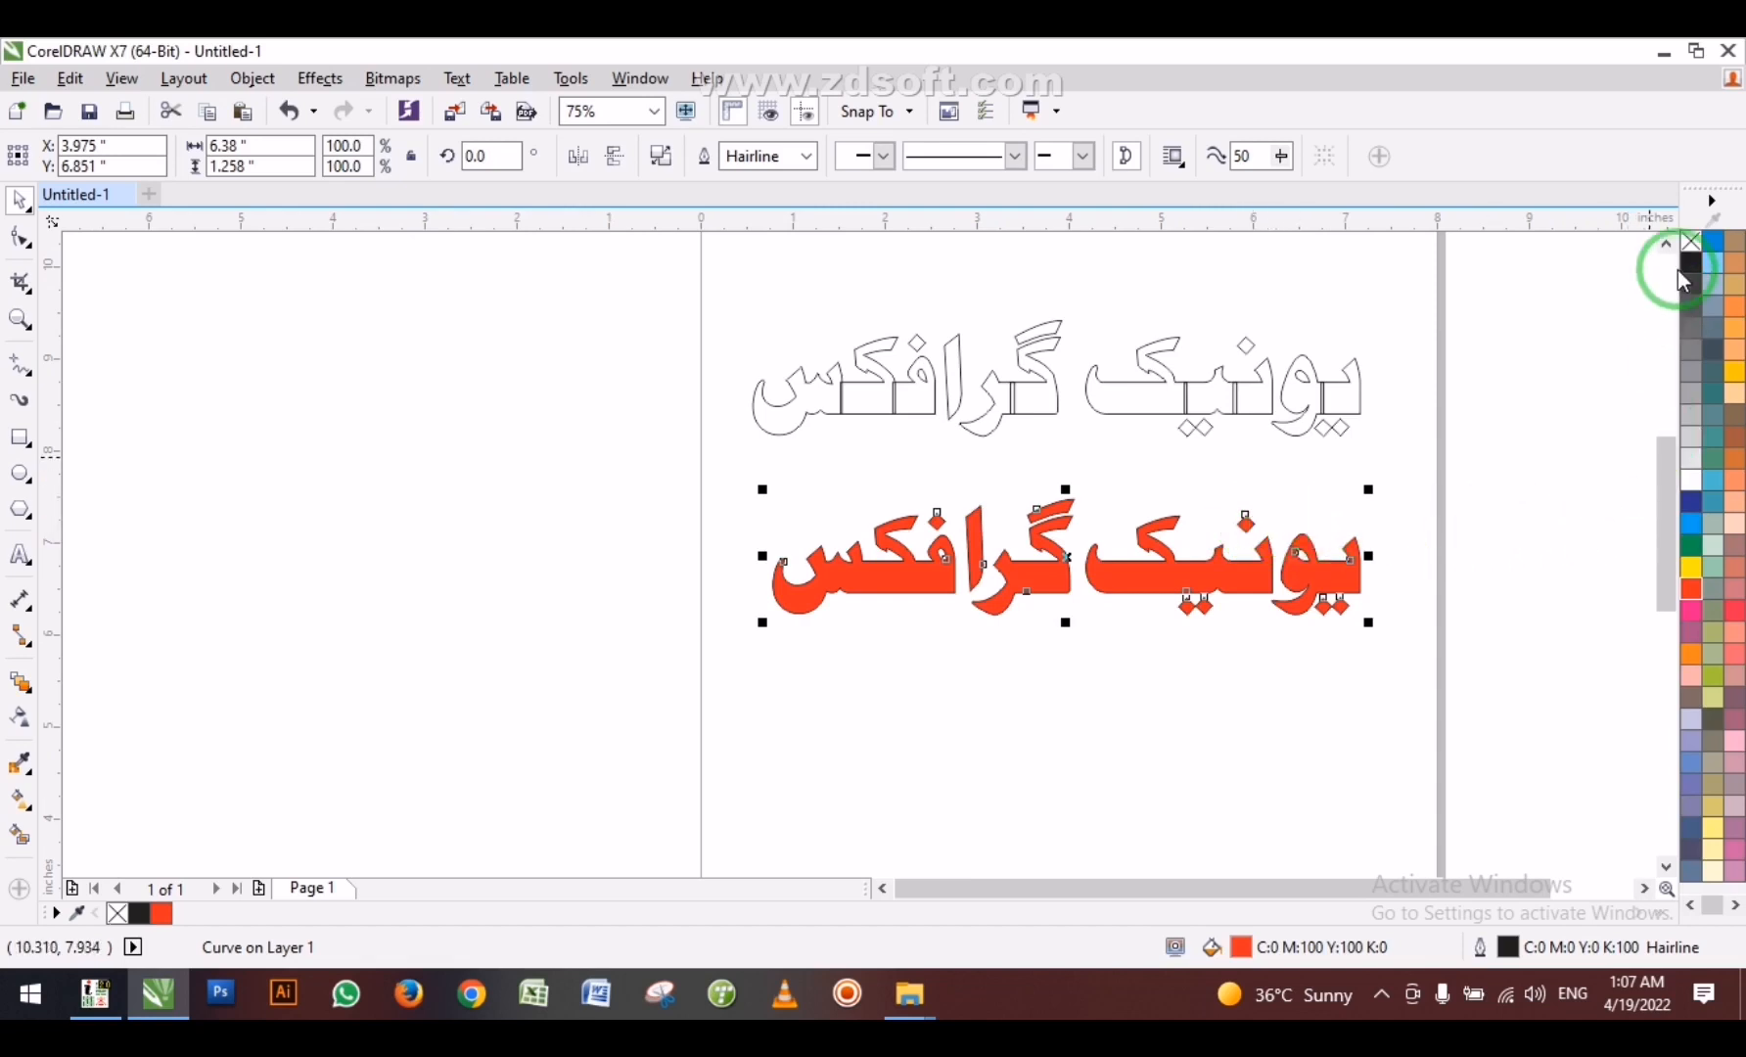
Fill the unwelded upper text group with blue (C100 M100 Y0 K0) and give it a white hairline outline.
drag(1544, 481, 624, 247)
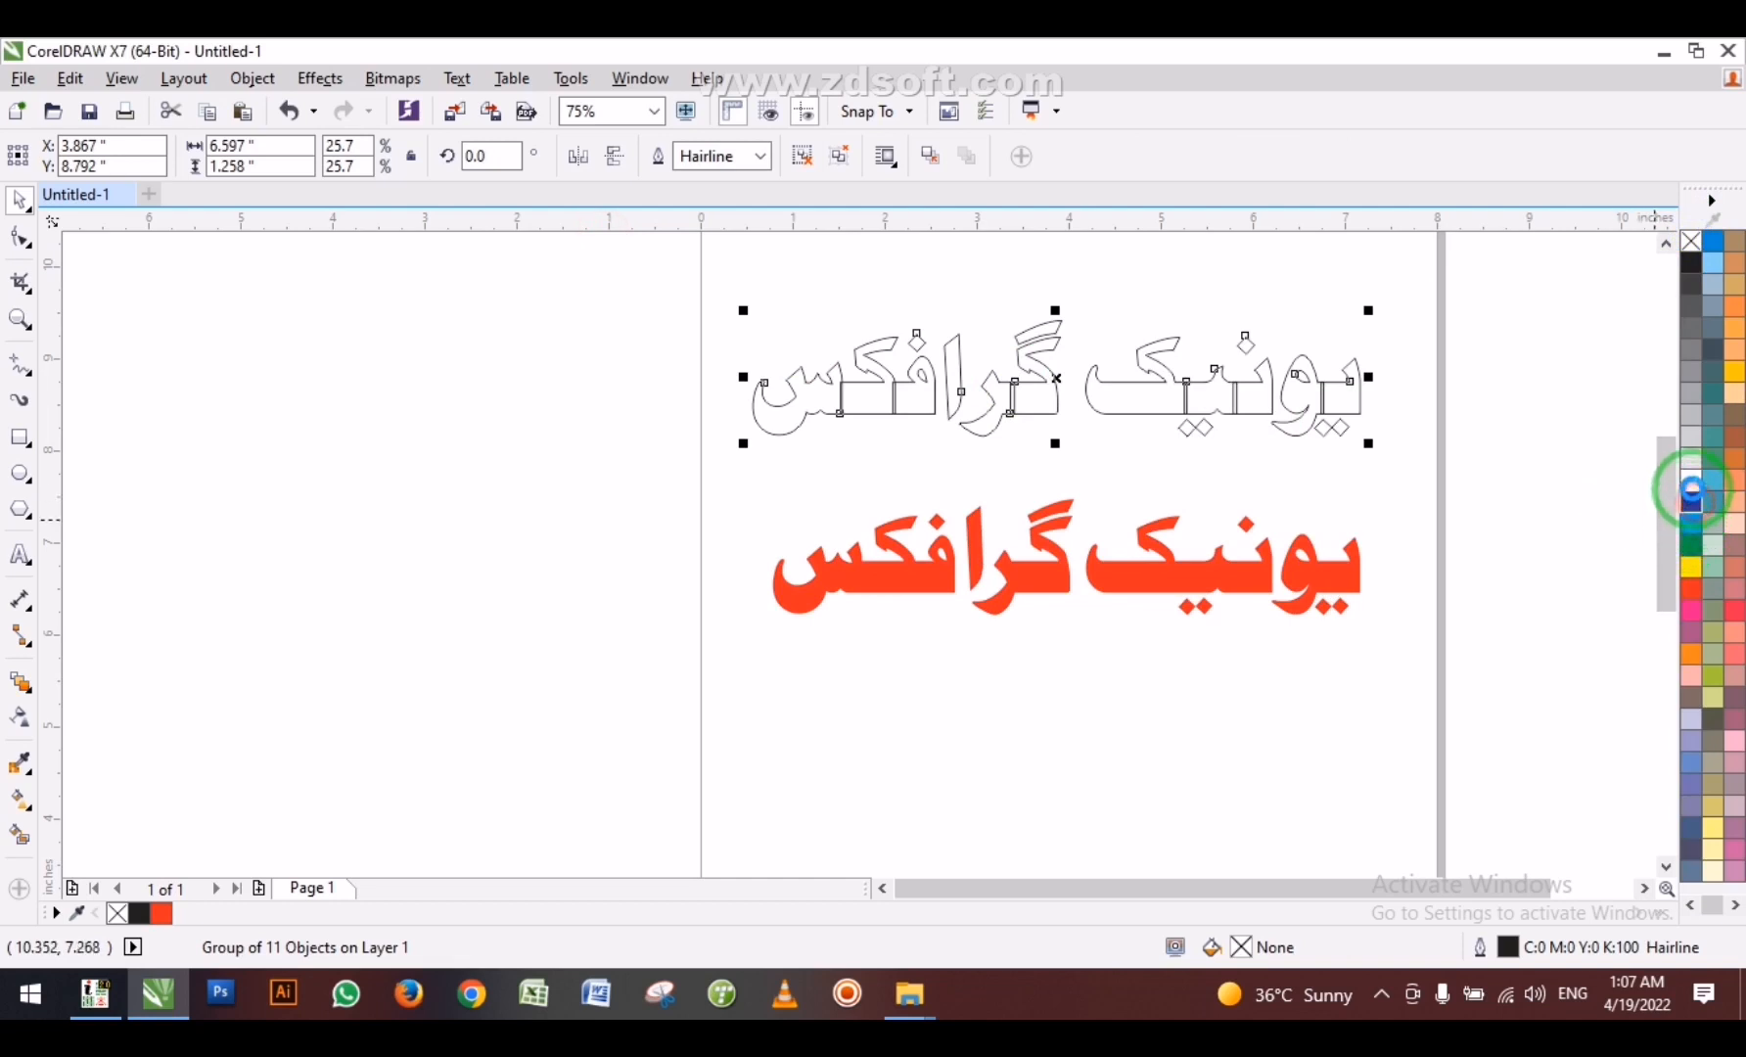
click(1691, 494)
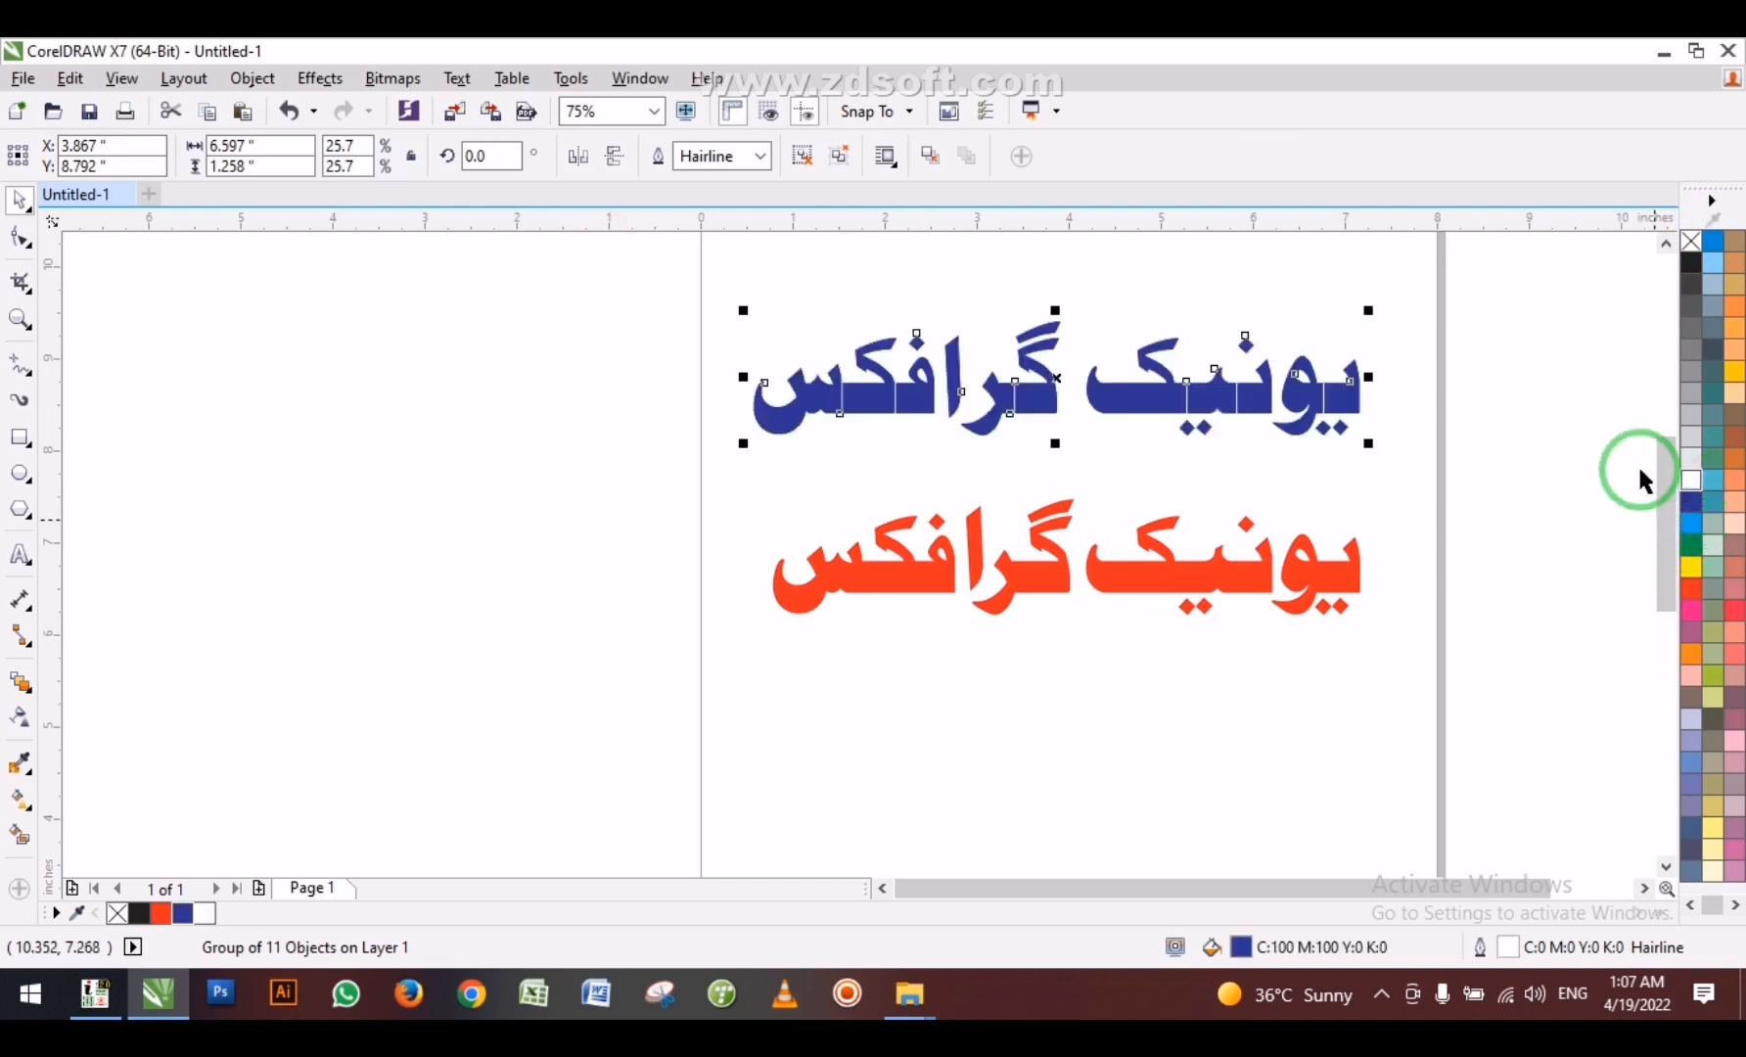
drag(667, 279, 1641, 675)
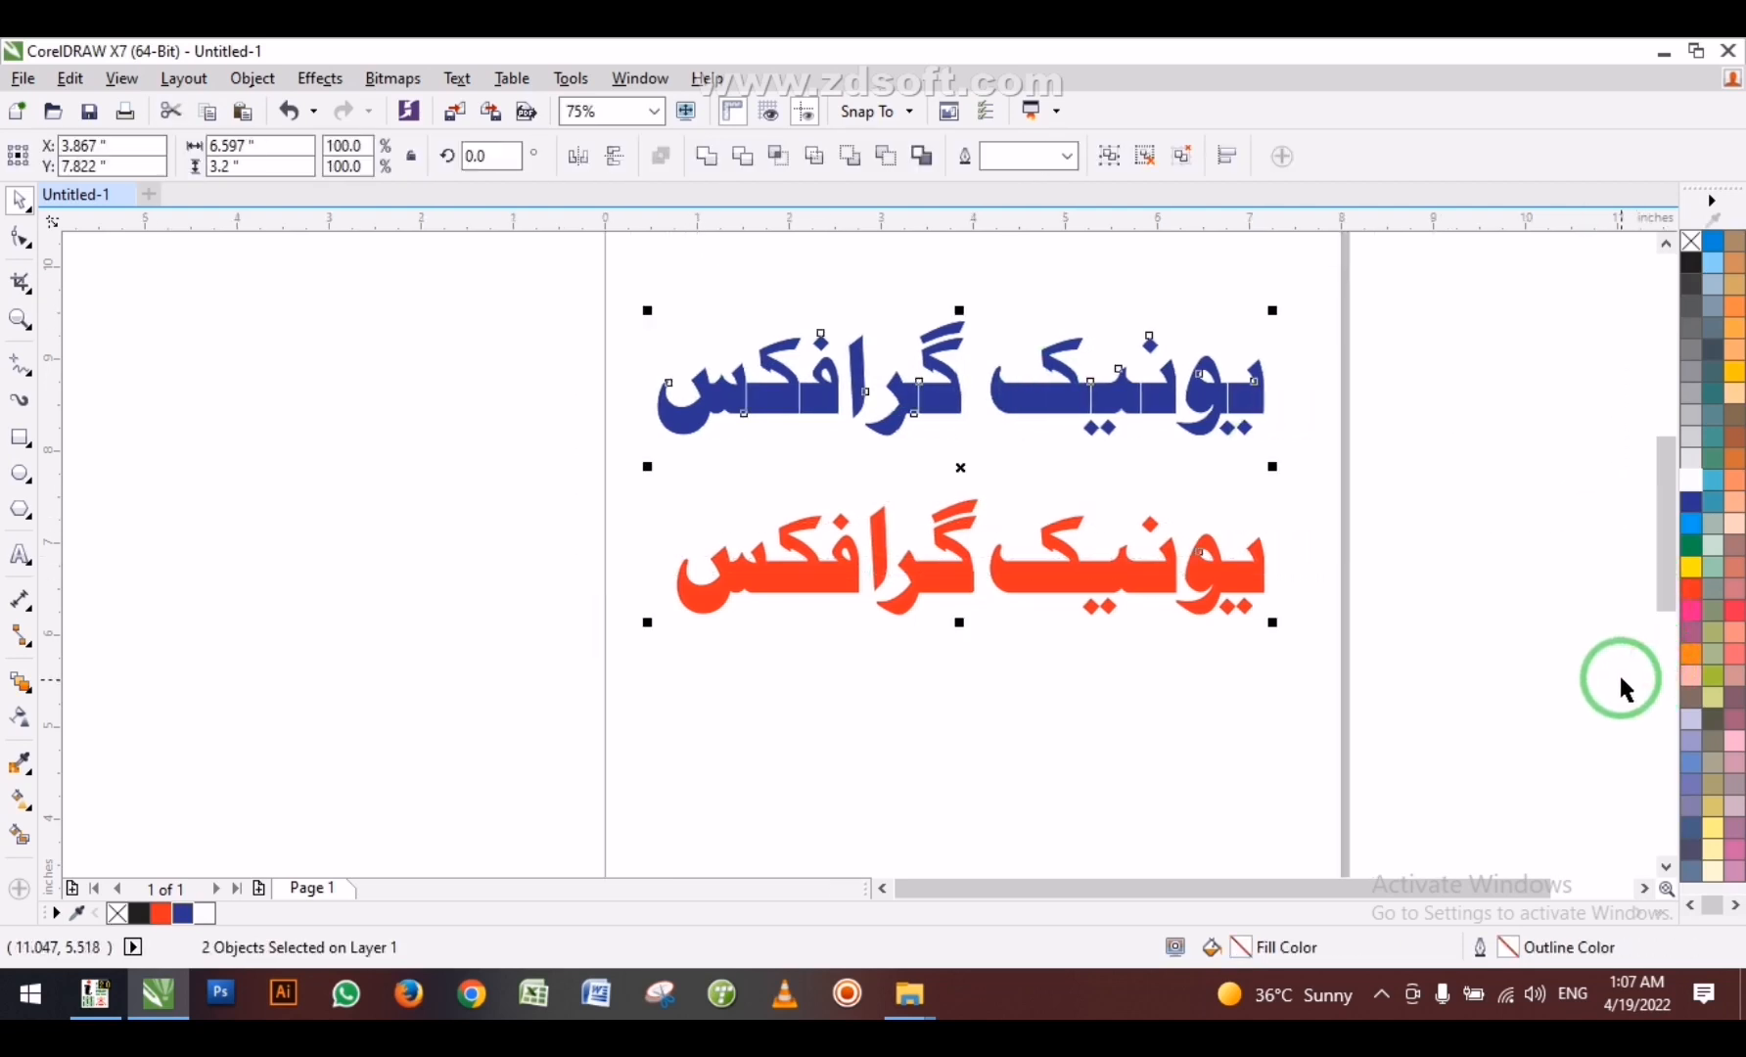
key(shift+F2)
key(Escape)
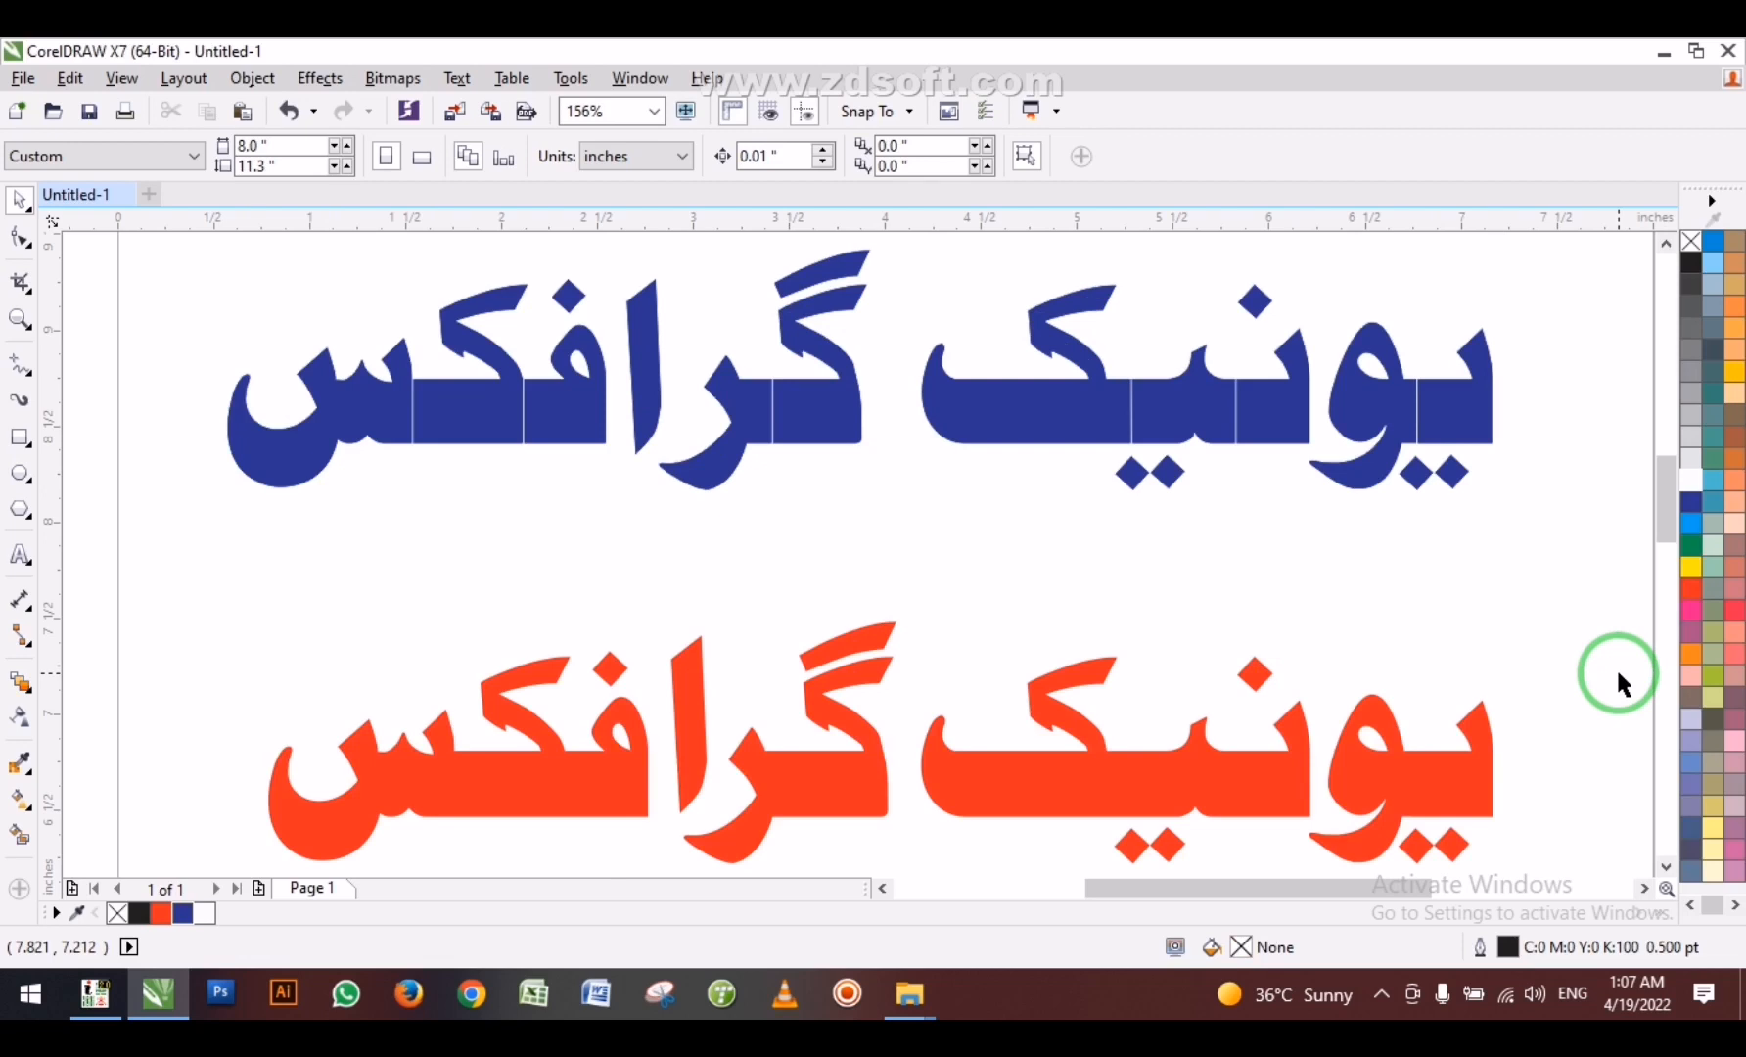